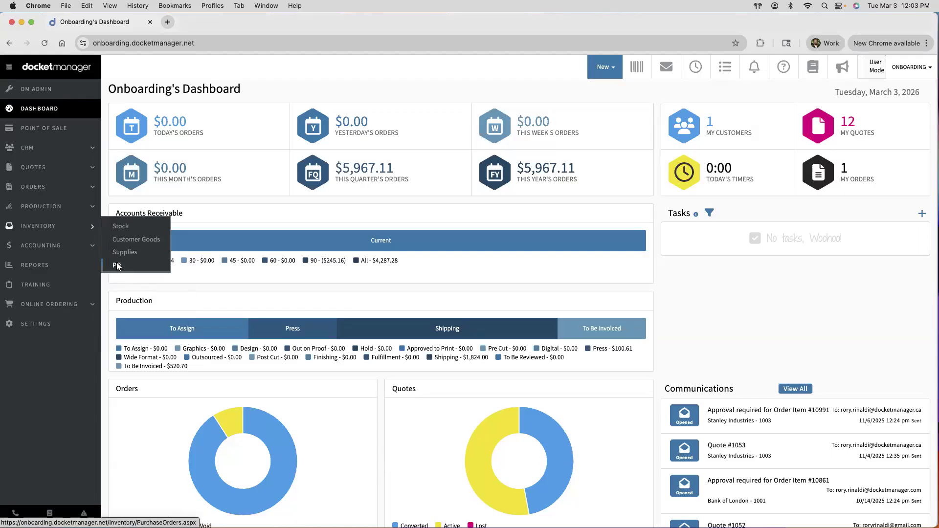
# Open the inventory's Stock list
pyautogui.moveTo(33, 210)
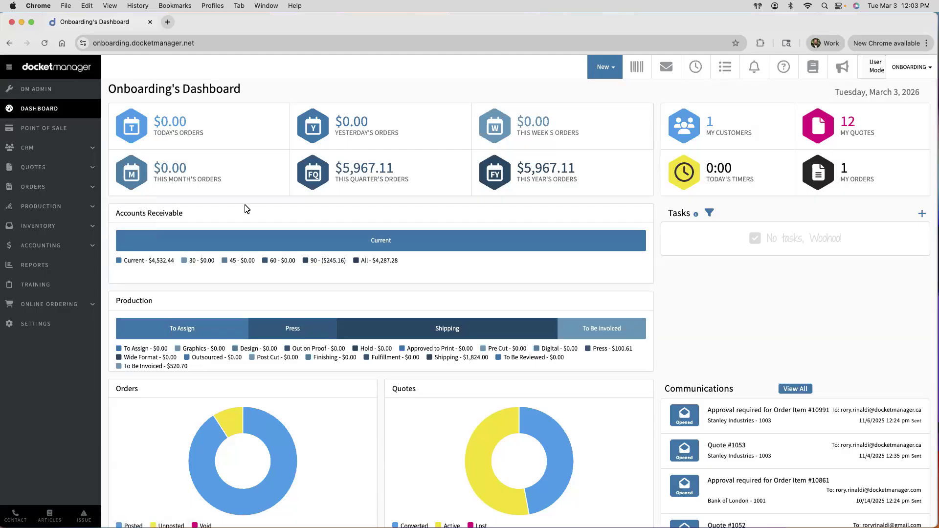
pyautogui.moveTo(39, 232)
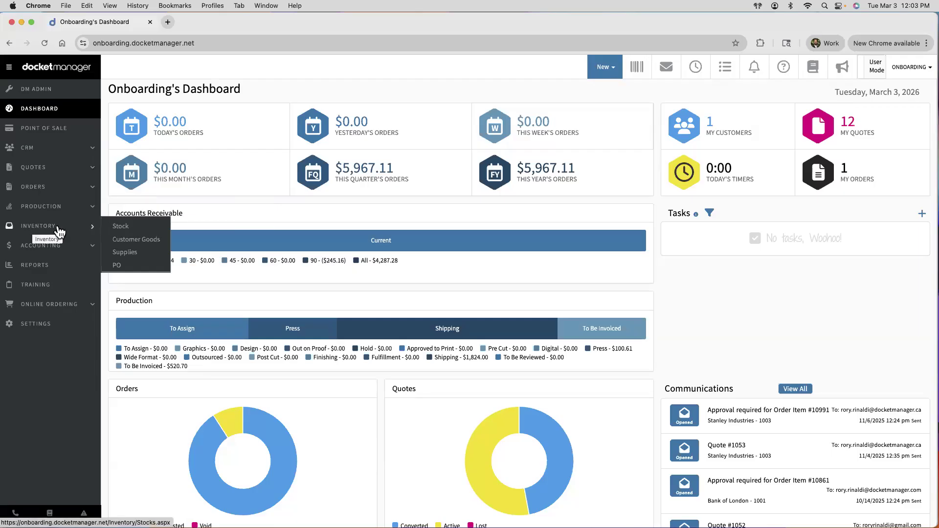
pyautogui.click(121, 230)
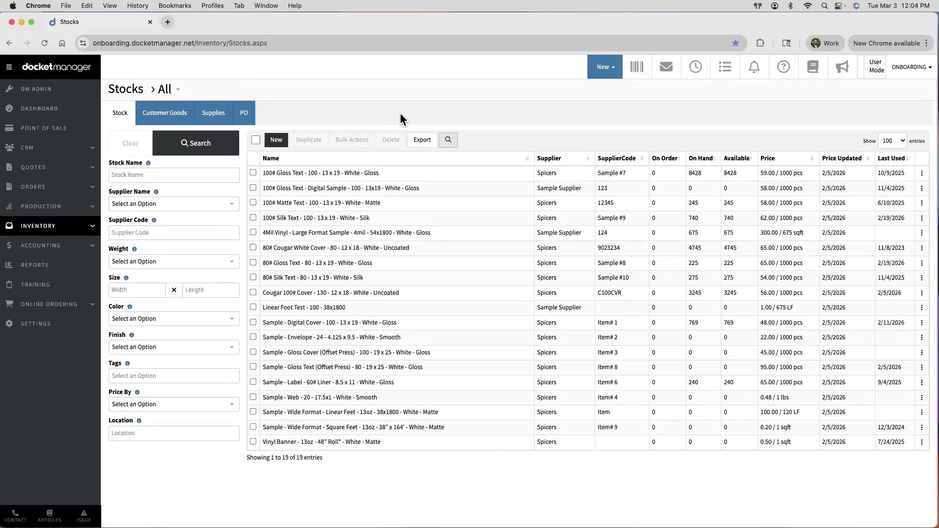
# Open Settings in a separate browser tab and bring up the Stock Import page under Dockets' Stock settings
pyautogui.keyDown('super'); pyautogui.click(36, 323); pyautogui.keyUp('super')
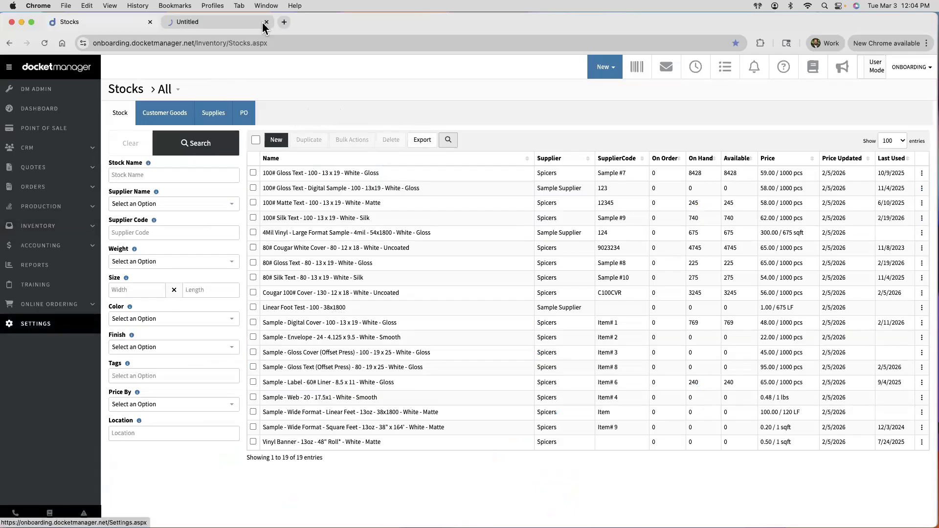
pyautogui.click(230, 22)
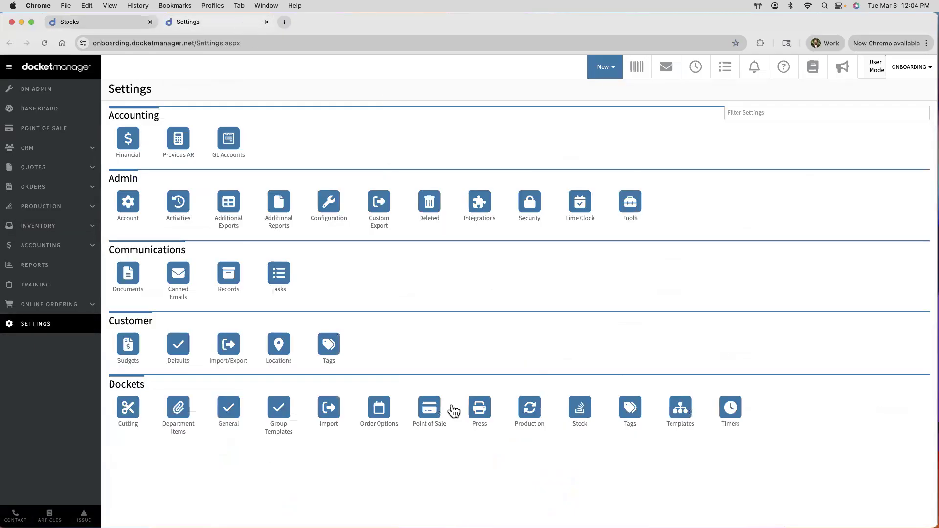
pyautogui.doubleClick(118, 385)
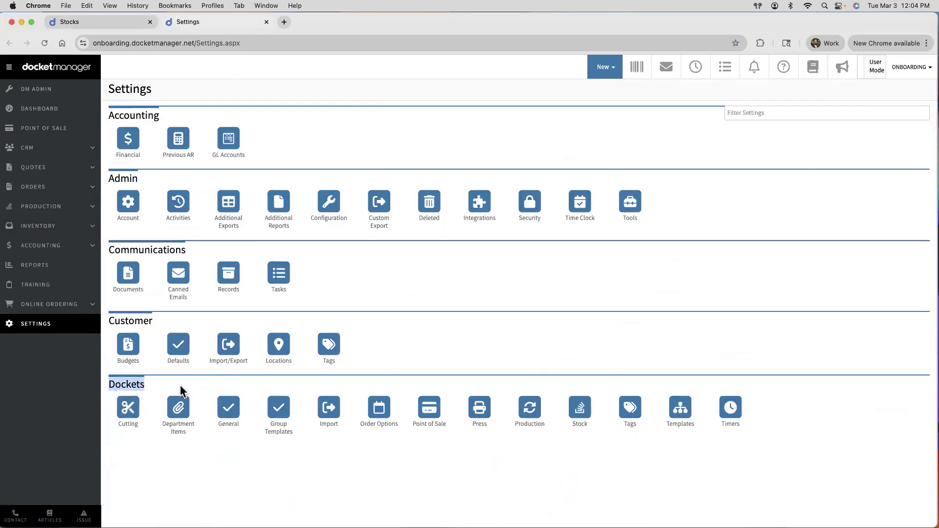
pyautogui.click(579, 407)
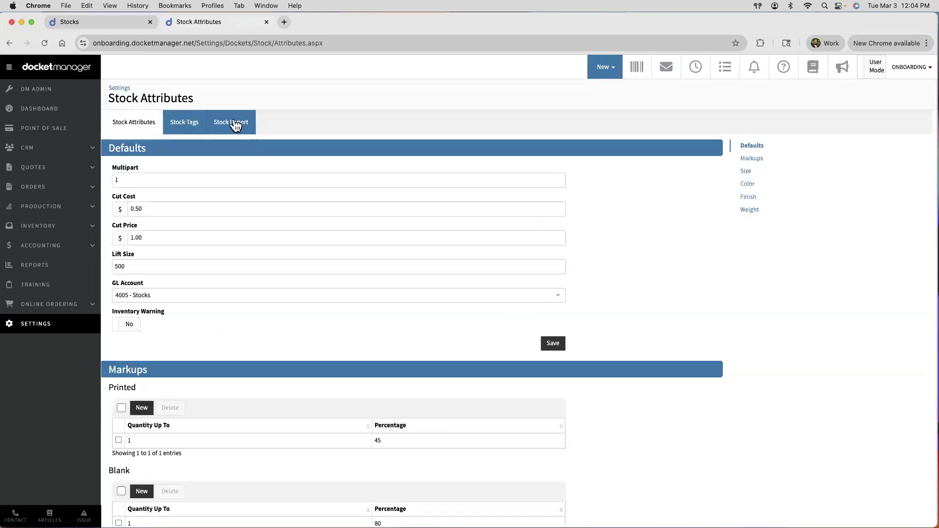
pyautogui.click(235, 125)
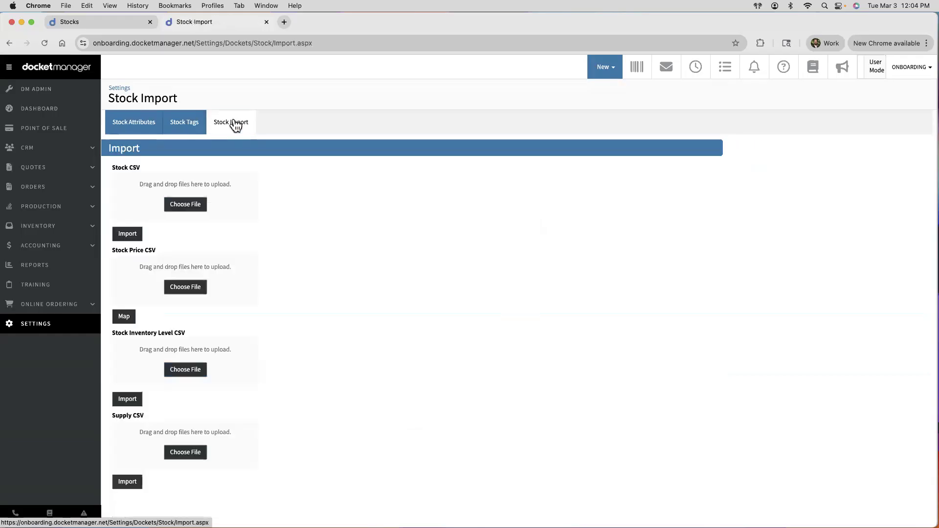
pyautogui.tripleClick(130, 165)
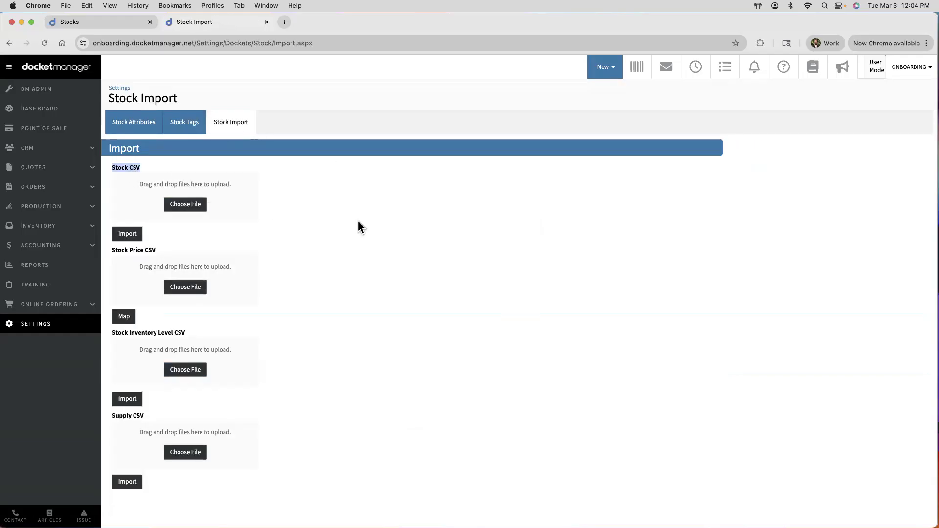
pyautogui.click(362, 220)
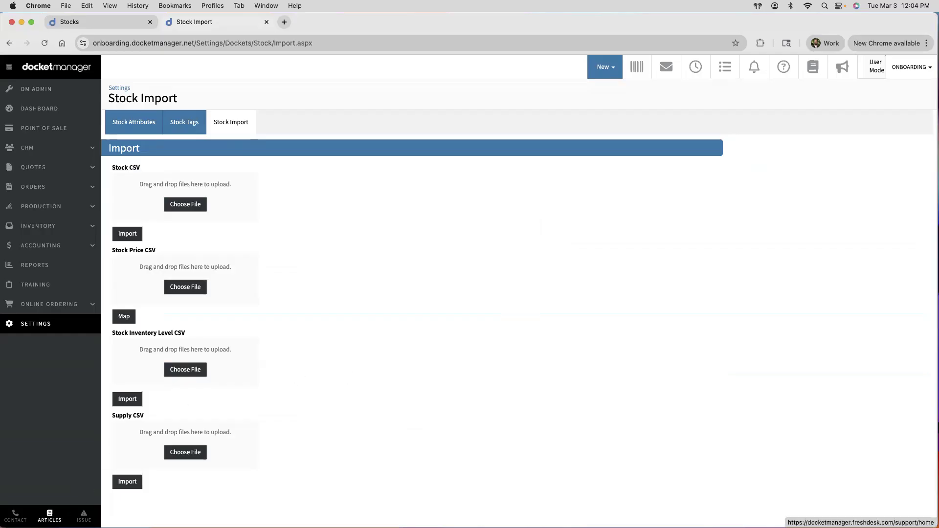
# Search the DocketManager support portal for "stock import csv" and open the Stock Import CSV article
pyautogui.click(50, 514)
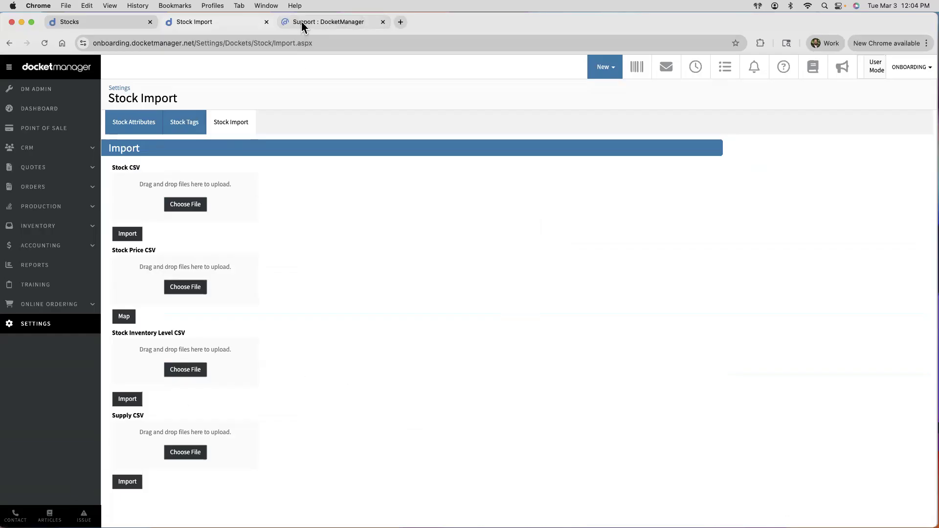
pyautogui.click(301, 21)
pyautogui.click(272, 185)
pyautogui.write('s')
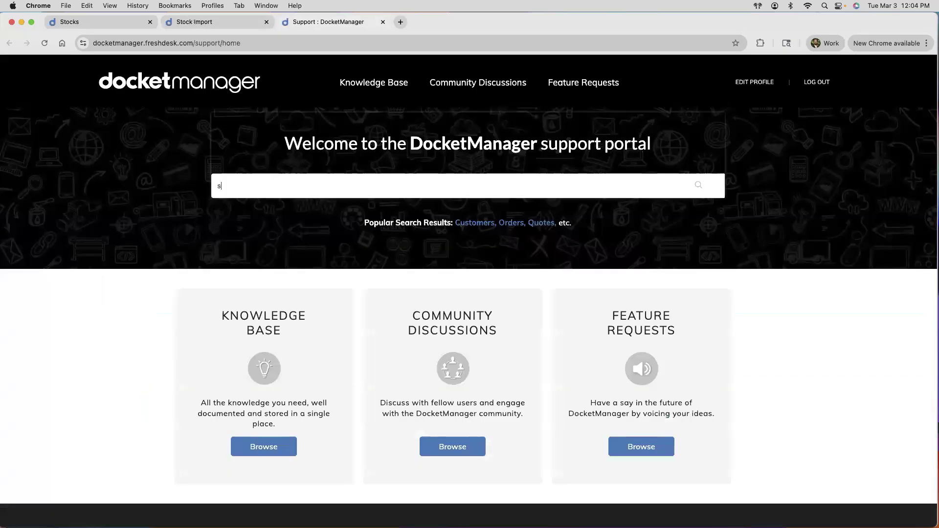
pyautogui.write('tock import csv')
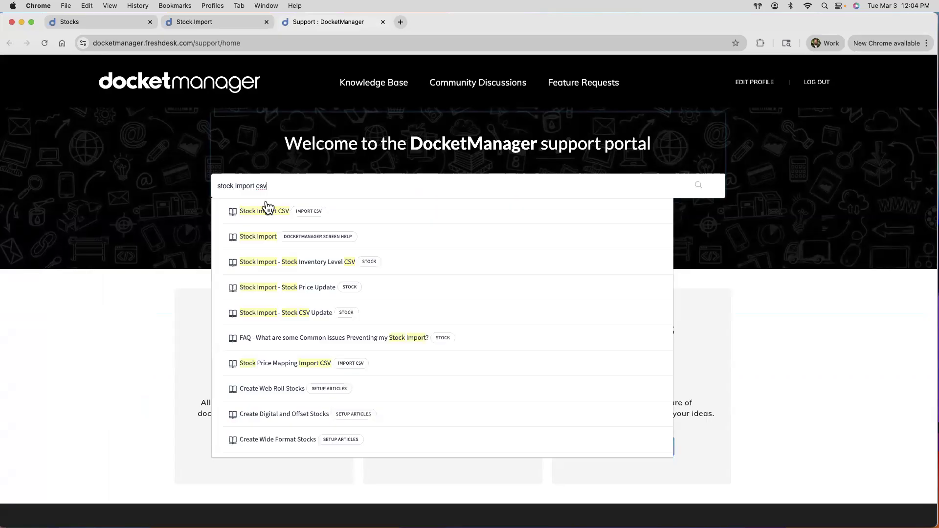
pyautogui.click(264, 212)
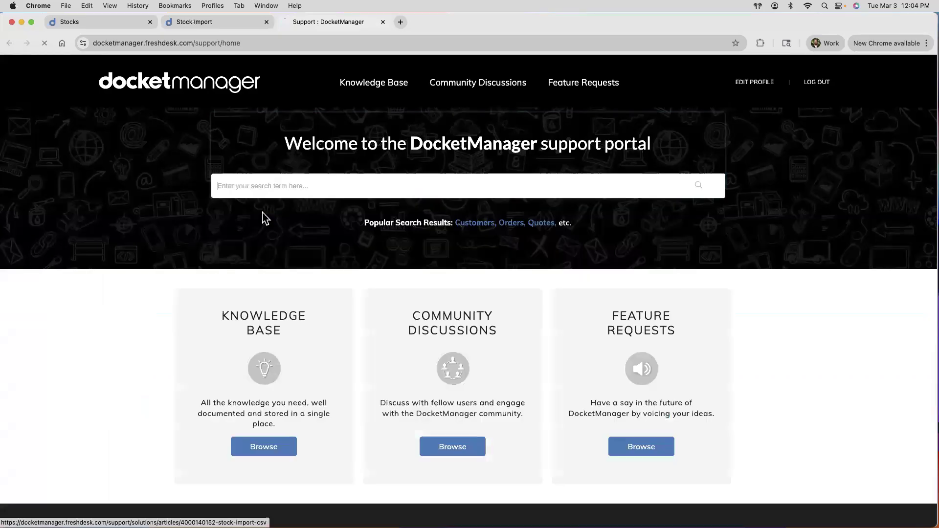
# Read through the Stock Import CSV article's required fields, column details and formatting guidelines down to the attached template
pyautogui.scroll(-3, 263, 216)
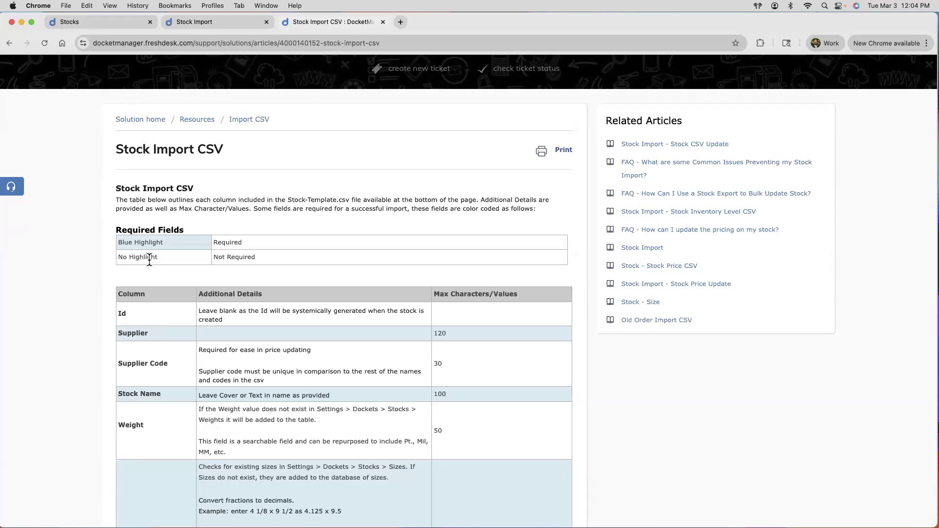
pyautogui.scroll(-1, 198, 263)
pyautogui.scroll(-2, 198, 263)
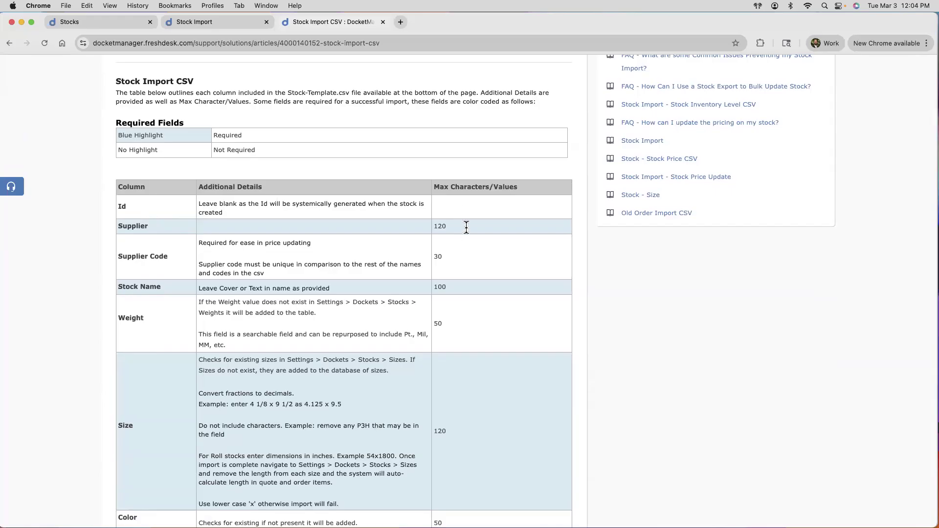
pyautogui.scroll(-5, 274, 282)
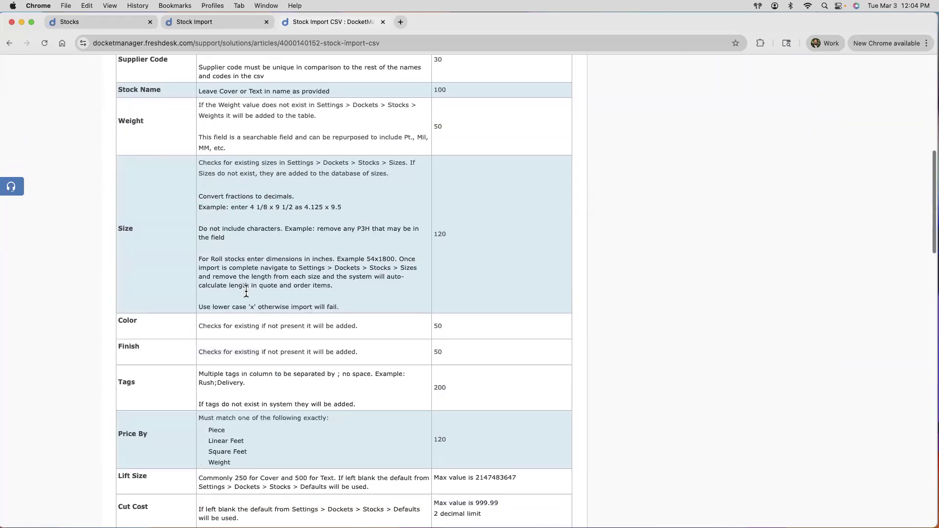
pyautogui.scroll(-10, 243, 282)
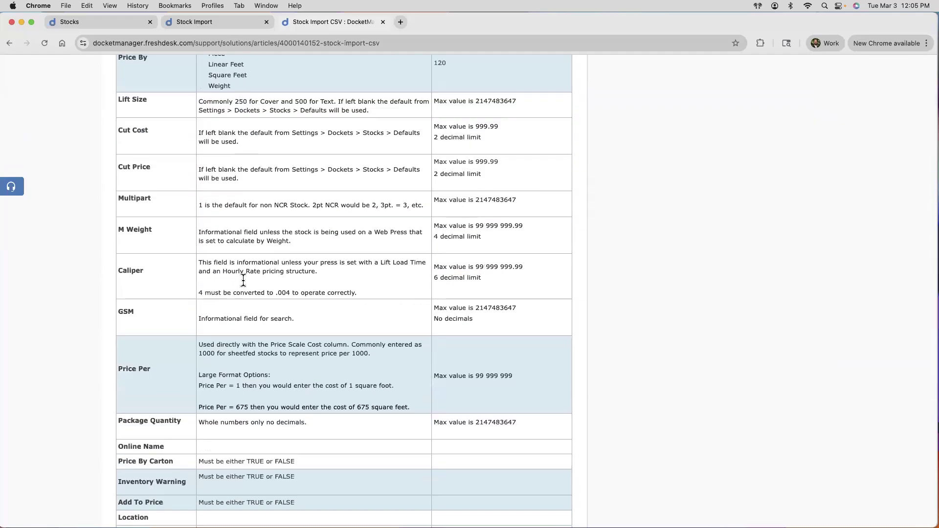
pyautogui.scroll(-5, 243, 280)
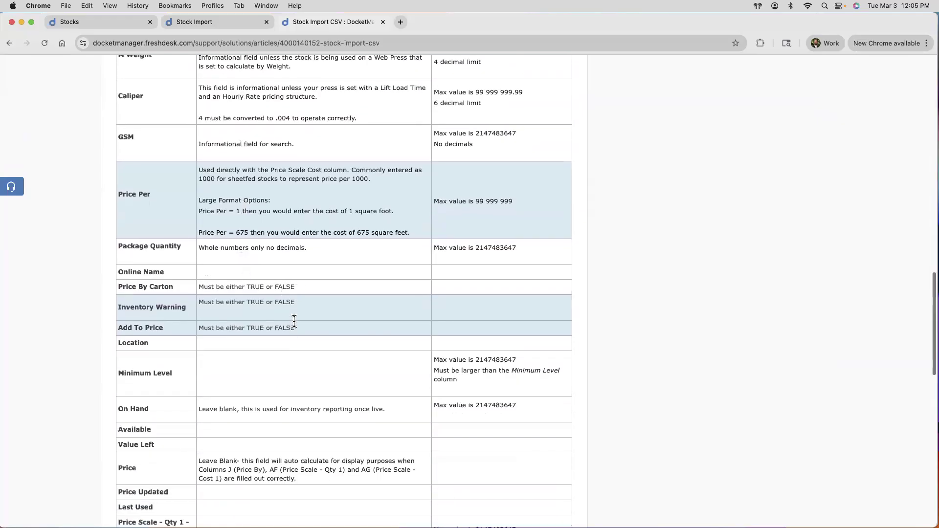
pyautogui.scroll(-15, 294, 321)
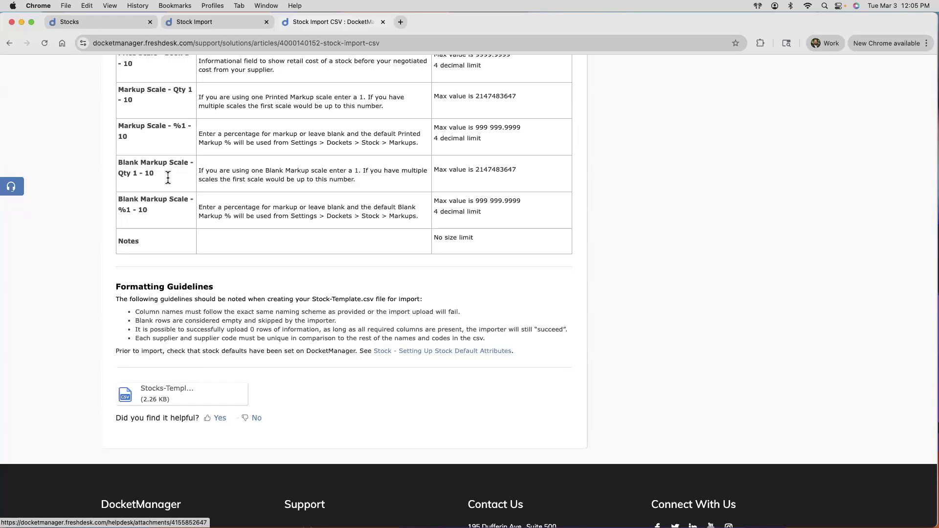
# Close the Stock Import CSV article and the Stock Import page, returning to the Stocks list
pyautogui.click(105, 24)
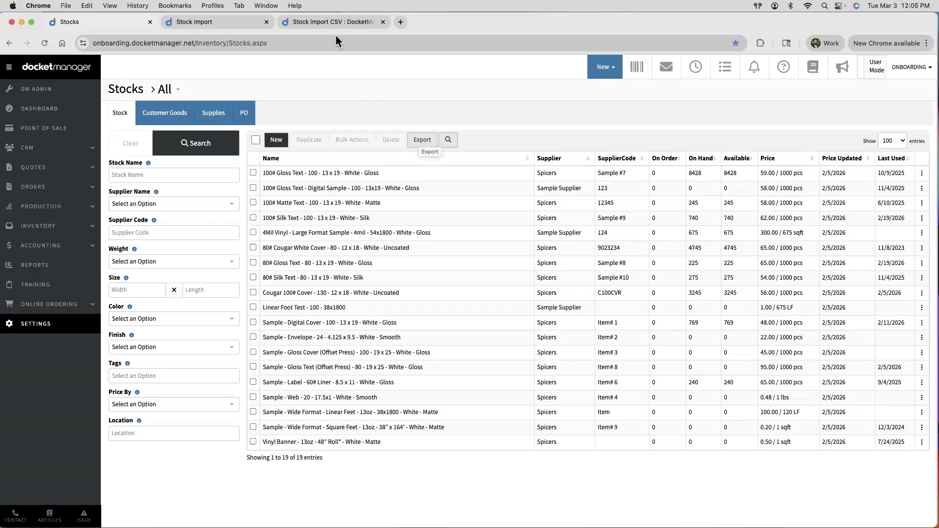
pyautogui.click(333, 21)
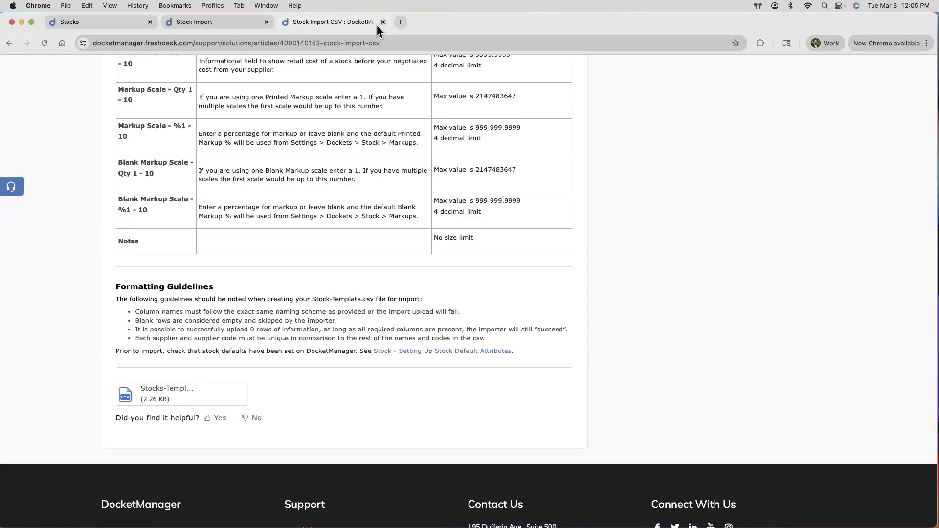
pyautogui.click(383, 21)
pyautogui.press('super+w')
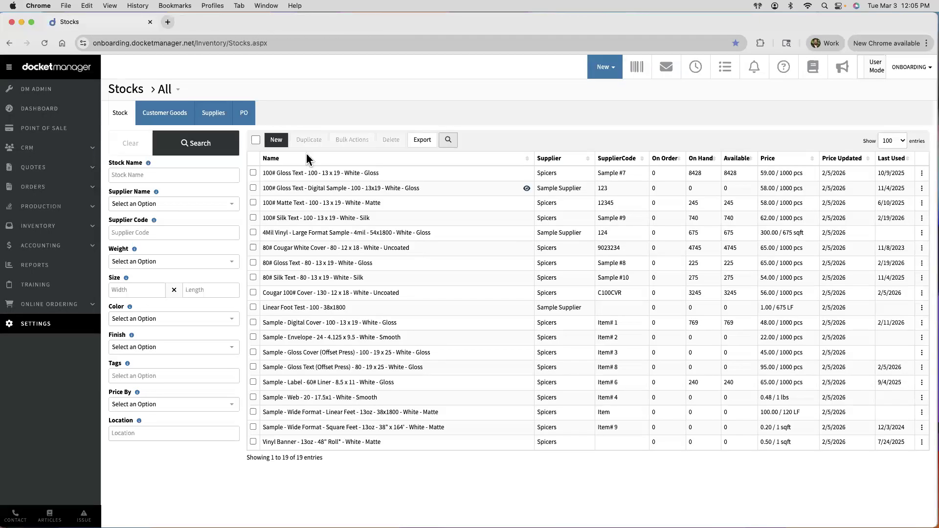
# Start a new stock named "120# Gloss Cover" with supplier Sample Supplier and supplier code 123450
pyautogui.click(276, 141)
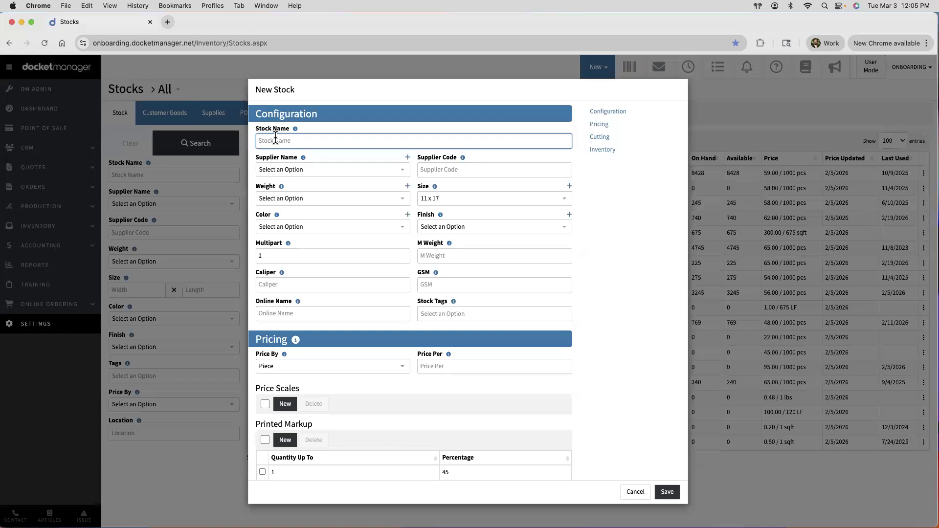
pyautogui.write('120# Gloss Cover')
pyautogui.click(301, 169)
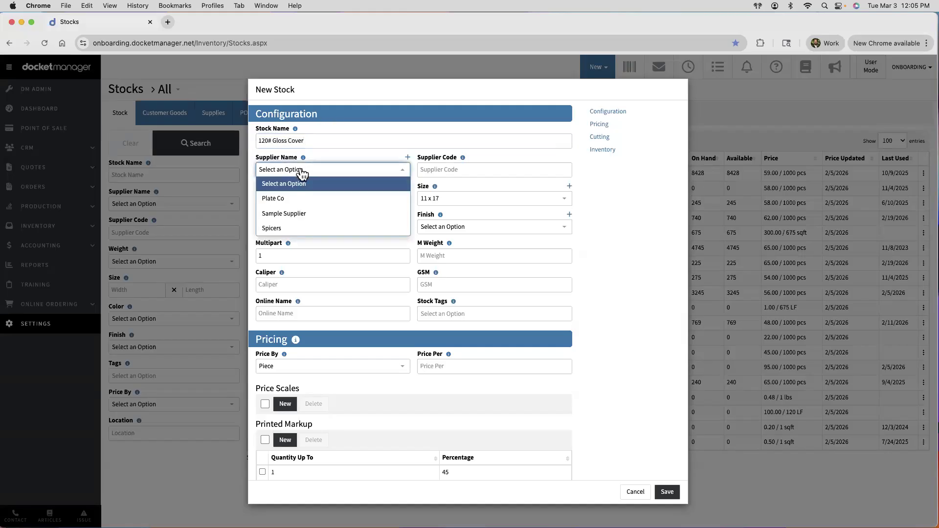
pyautogui.click(306, 216)
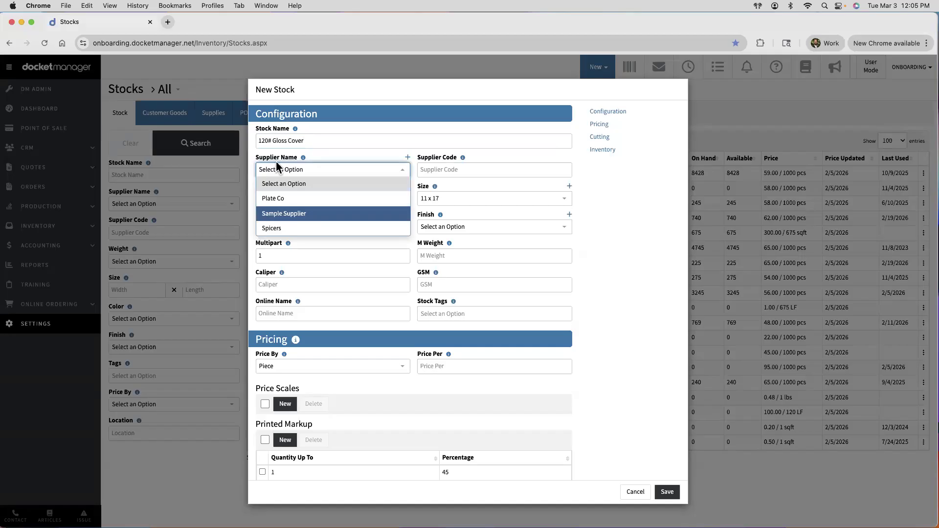
pyautogui.click(481, 169)
pyautogui.write('123450')
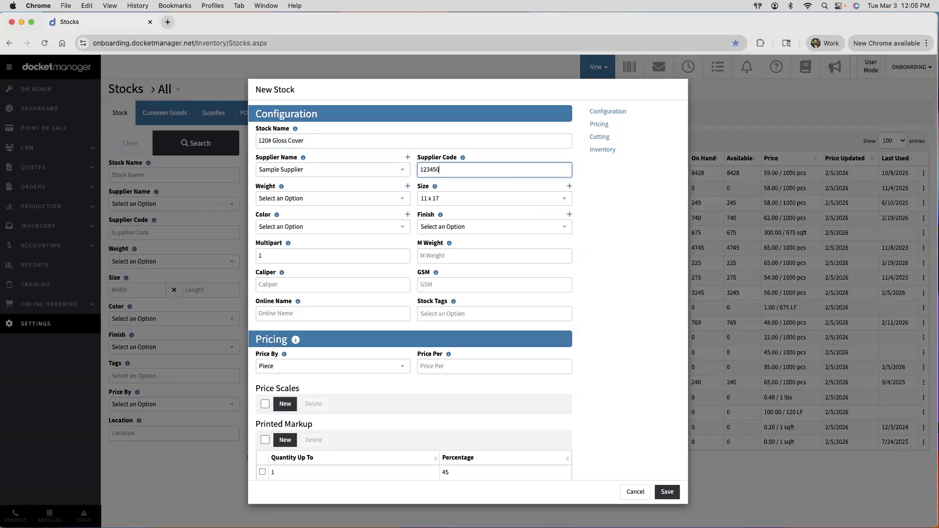
# Set the new stock's weight to 120 and its size to 12 x 18
pyautogui.click(281, 200)
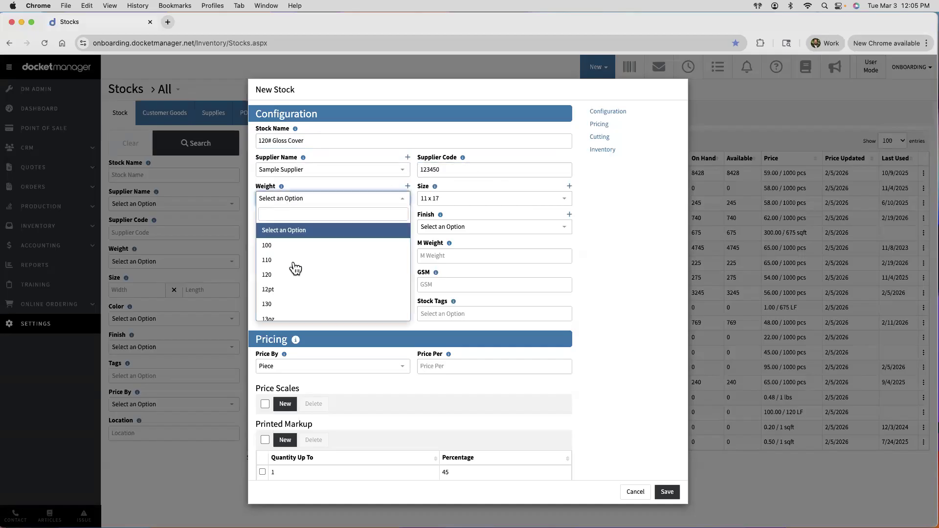
pyautogui.click(283, 274)
pyautogui.click(287, 182)
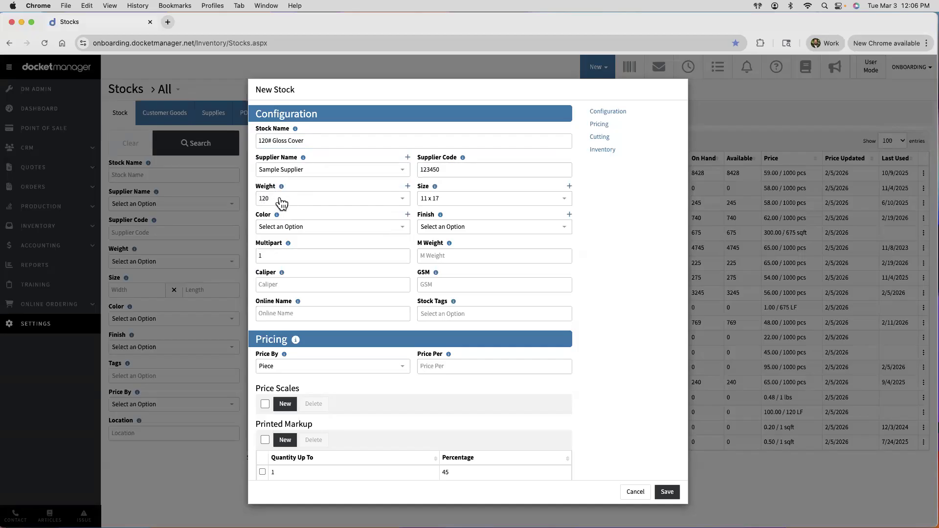
pyautogui.click(435, 202)
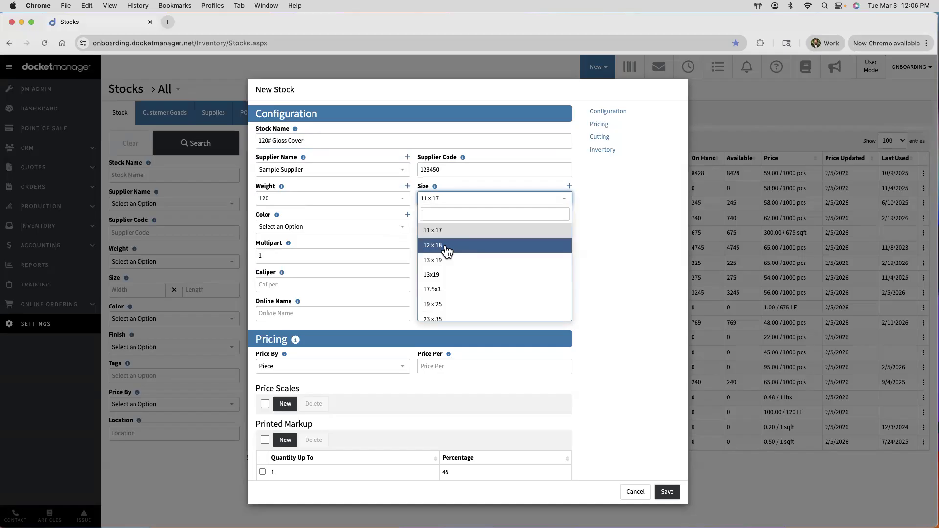
pyautogui.click(446, 246)
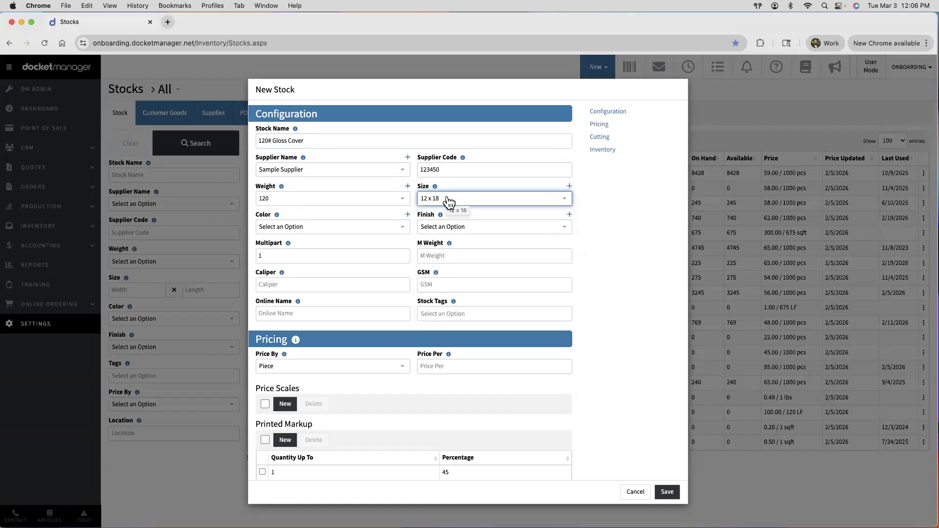
# Set the new stock's color to White and its finish to Gloss
pyautogui.click(317, 229)
pyautogui.click(287, 261)
pyautogui.click(438, 228)
pyautogui.click(433, 258)
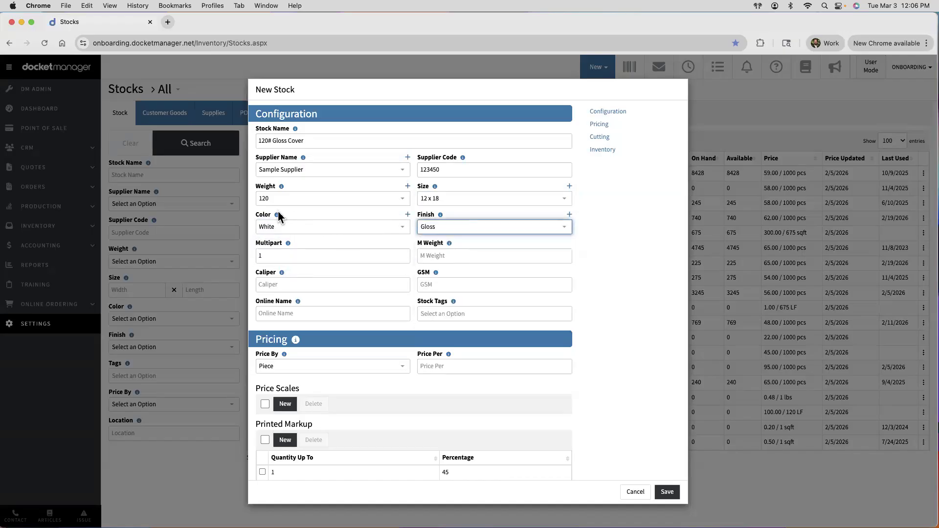
pyautogui.click(326, 227)
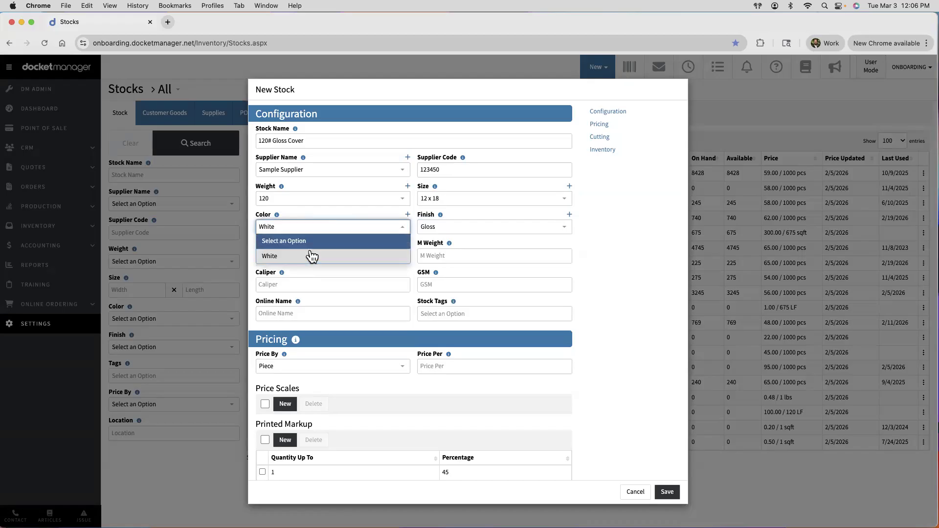
pyautogui.click(395, 228)
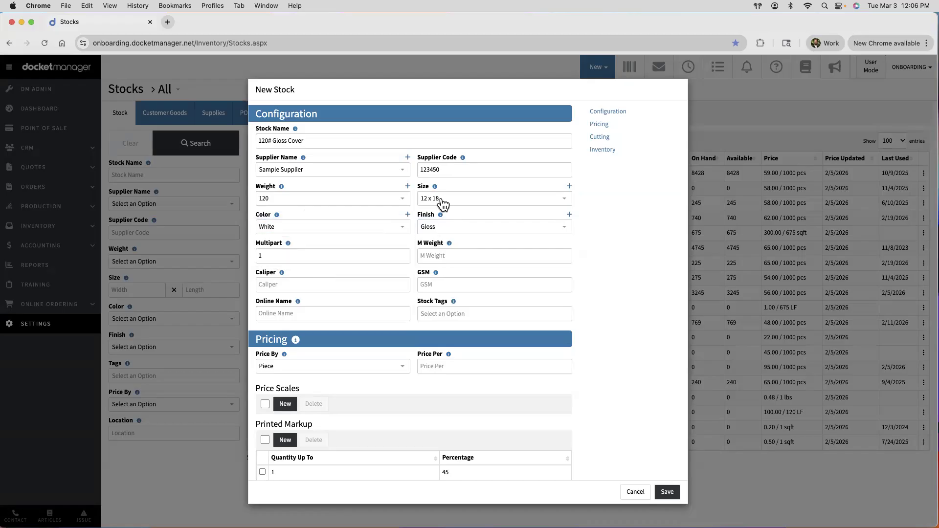
pyautogui.click(408, 214)
pyautogui.click(430, 122)
pyautogui.click(487, 151)
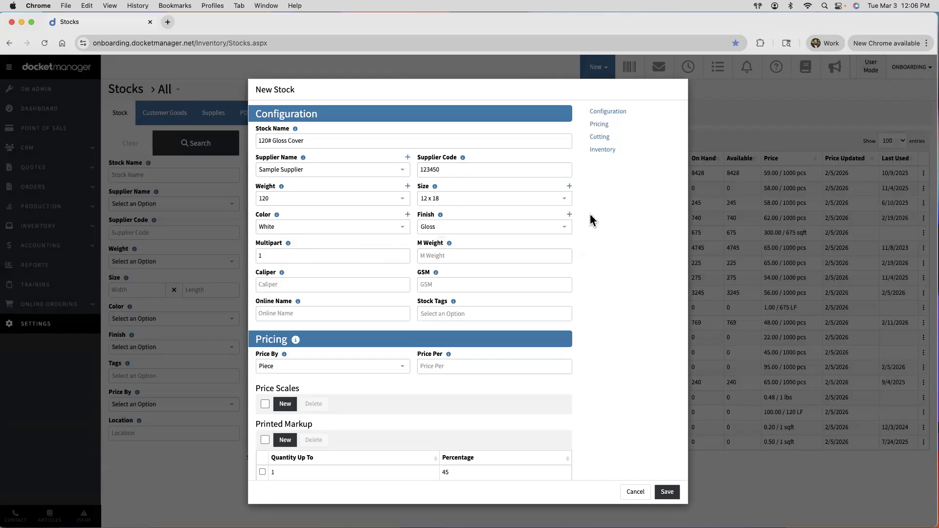
# Try a Multipart value of 2 for the new stock and restore it to 1
pyautogui.scroll(-1, 598, 232)
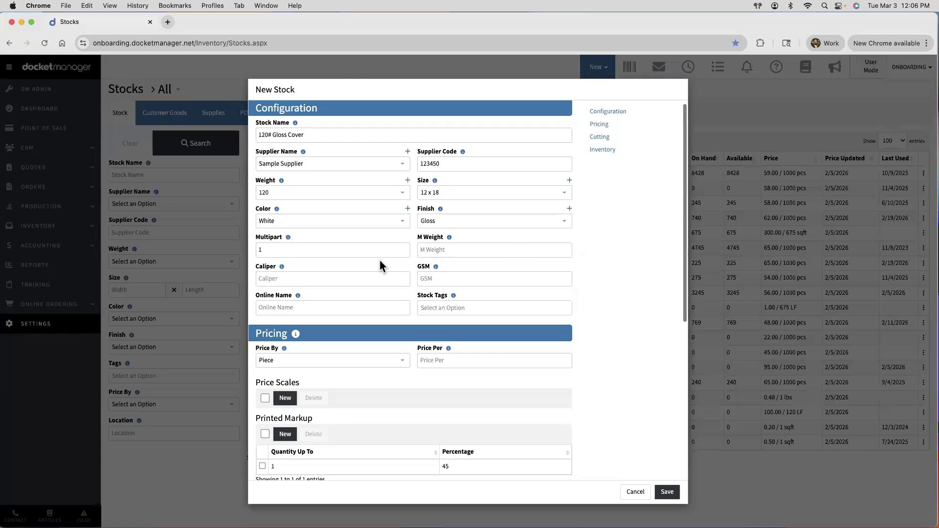
pyautogui.click(342, 252)
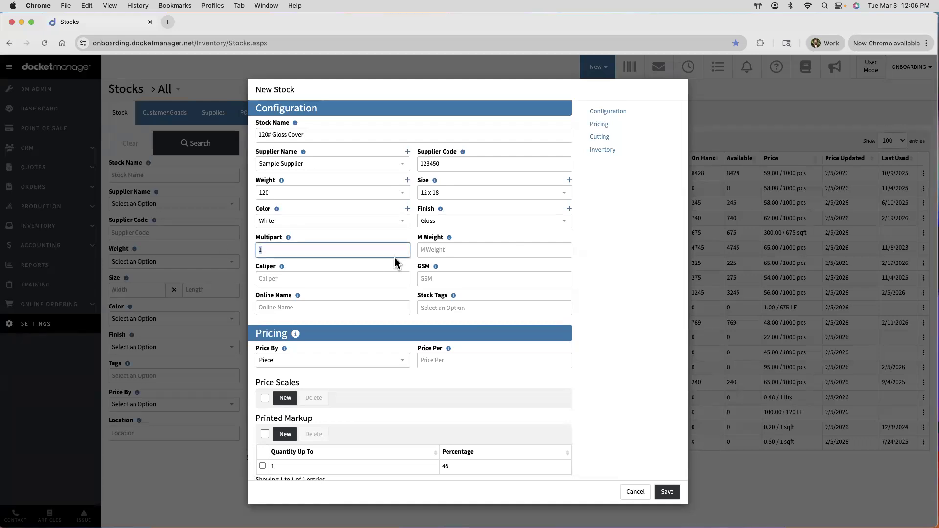
pyautogui.click(380, 237)
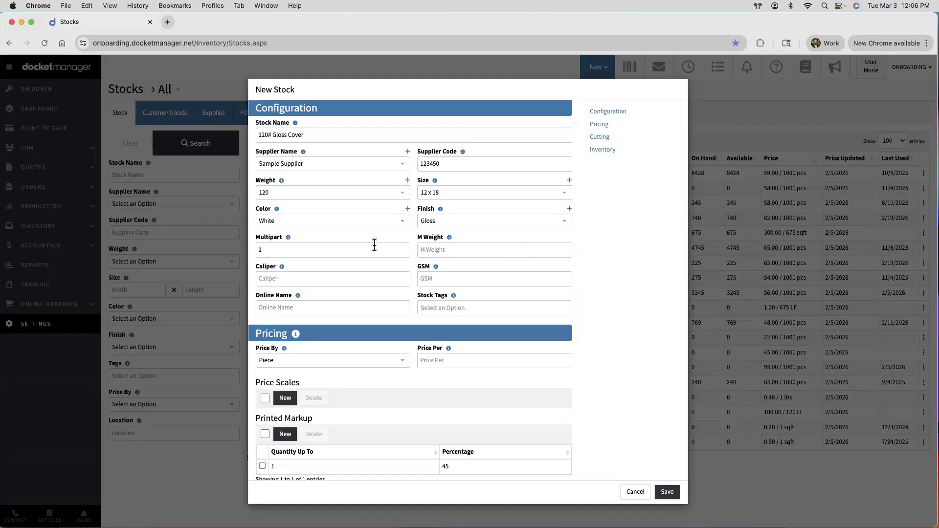
pyautogui.doubleClick(363, 251)
pyautogui.write('2')
pyautogui.press('BackSpace')
pyautogui.write('1')
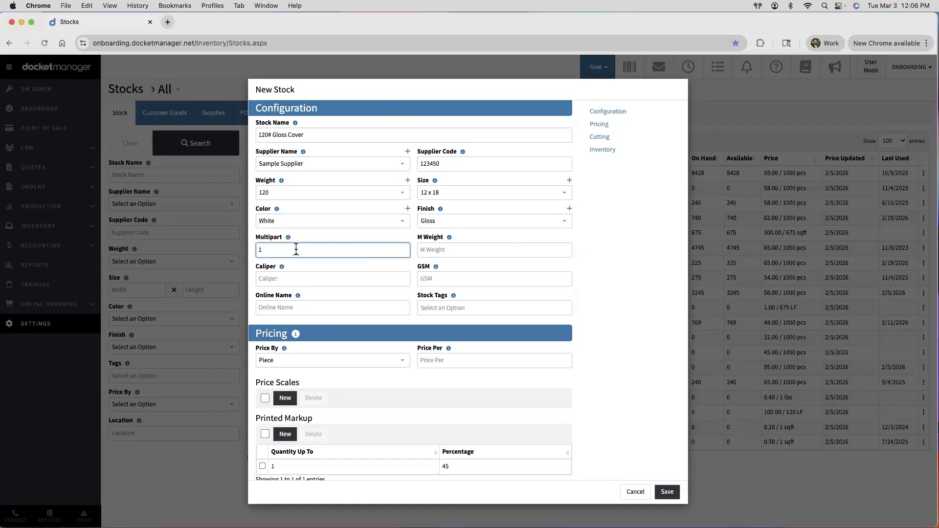
pyautogui.click(604, 269)
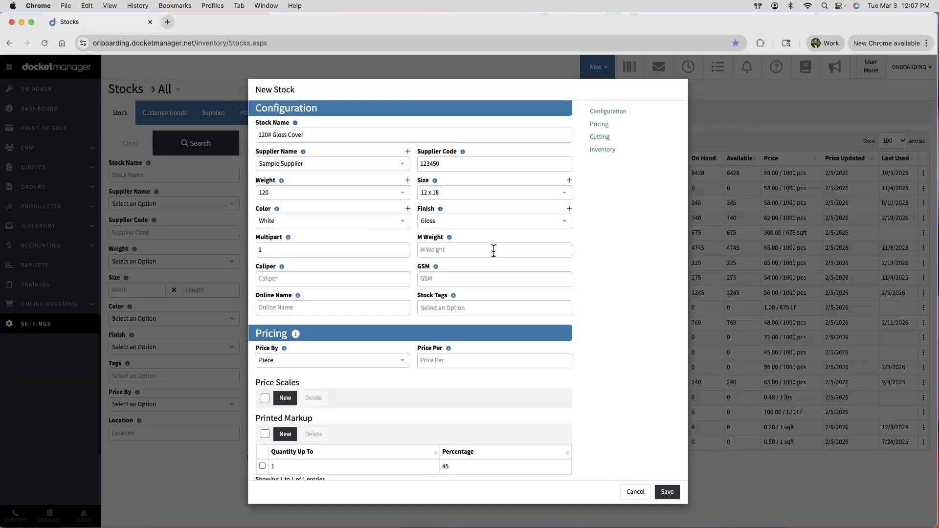
# Examine the Price By options and the optional M Weight, Caliper, GSM and Online Name fields of the new stock
pyautogui.click(361, 368)
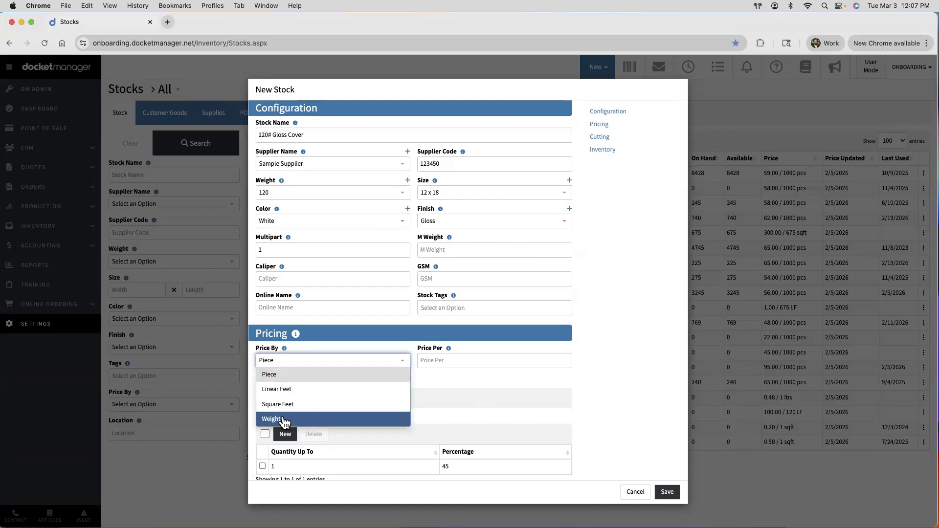
pyautogui.click(646, 378)
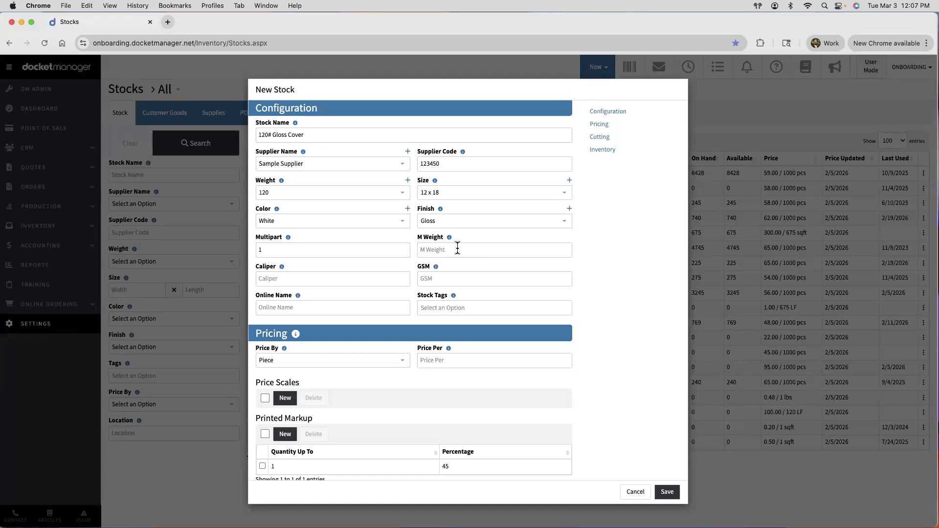
pyautogui.click(328, 362)
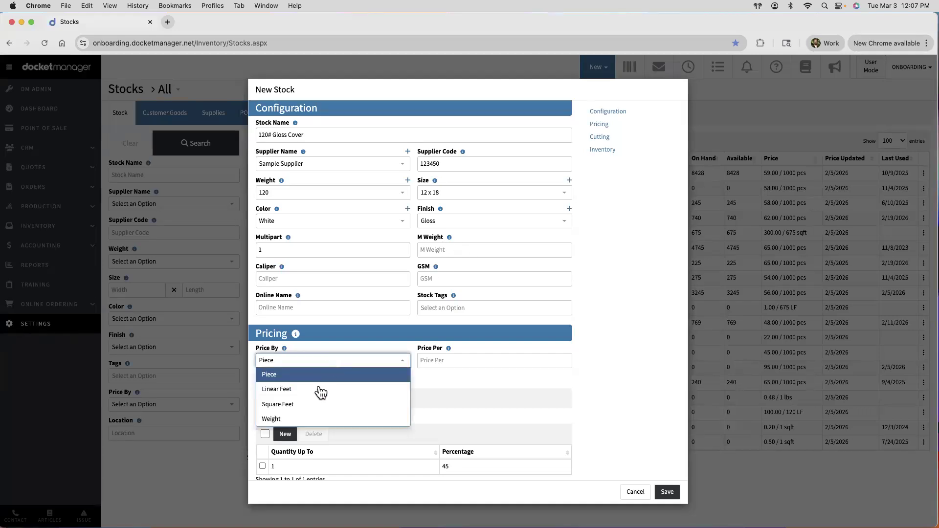
pyautogui.click(318, 344)
pyautogui.click(429, 249)
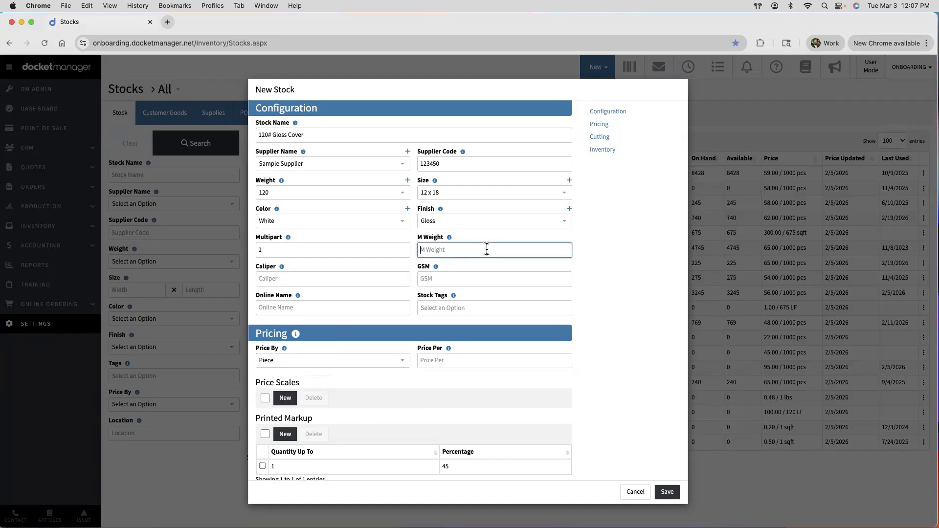
pyautogui.click(273, 279)
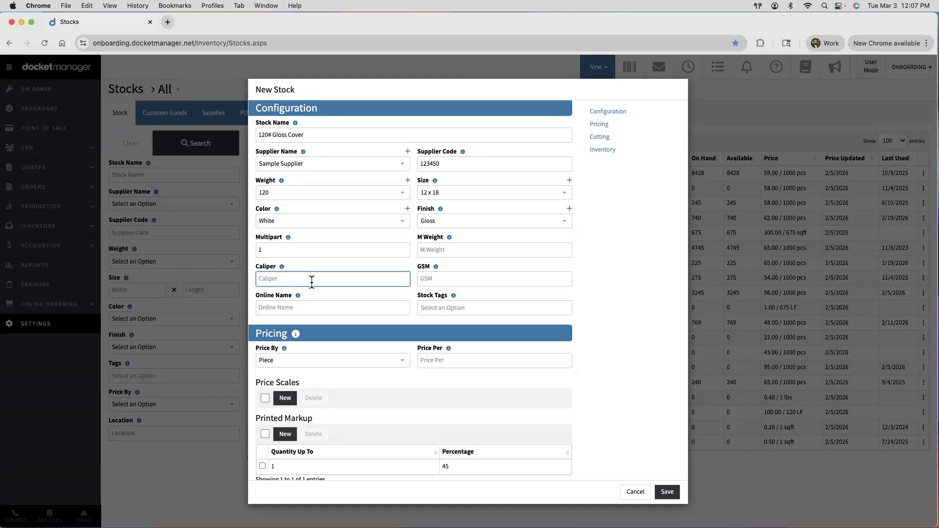
pyautogui.click(463, 279)
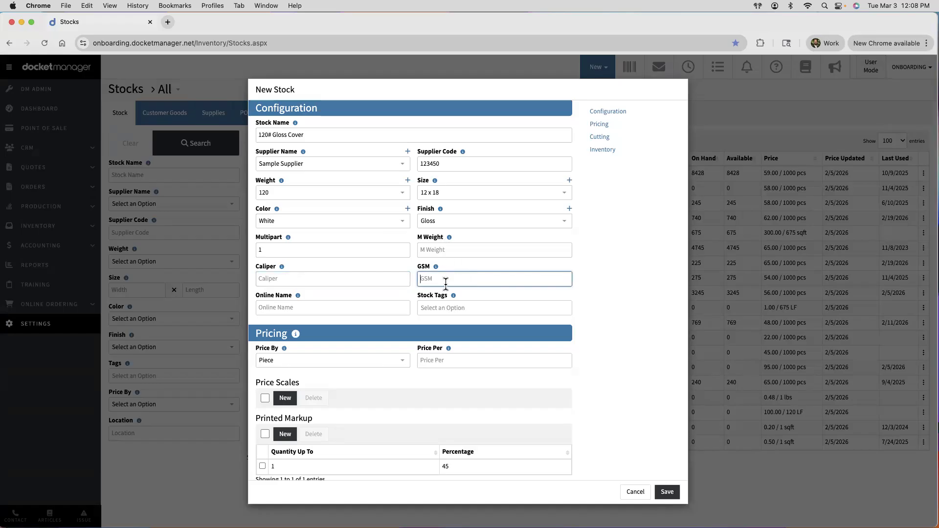
pyautogui.click(284, 310)
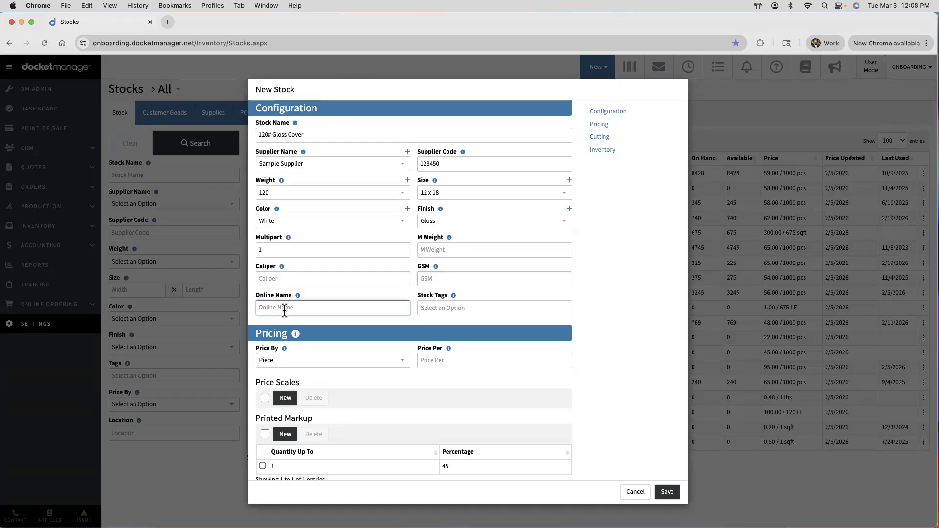
# Assign the Digital stock tag to the new stock
pyautogui.click(461, 308)
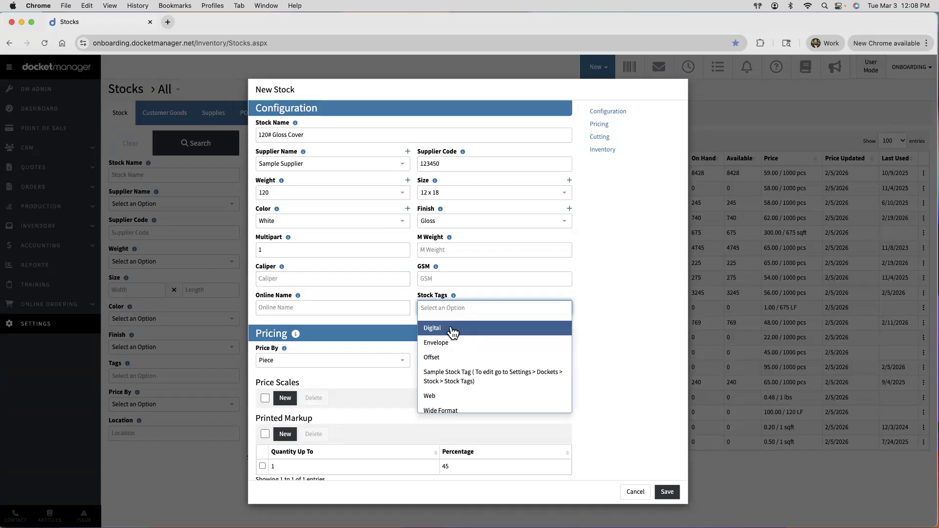
pyautogui.click(452, 333)
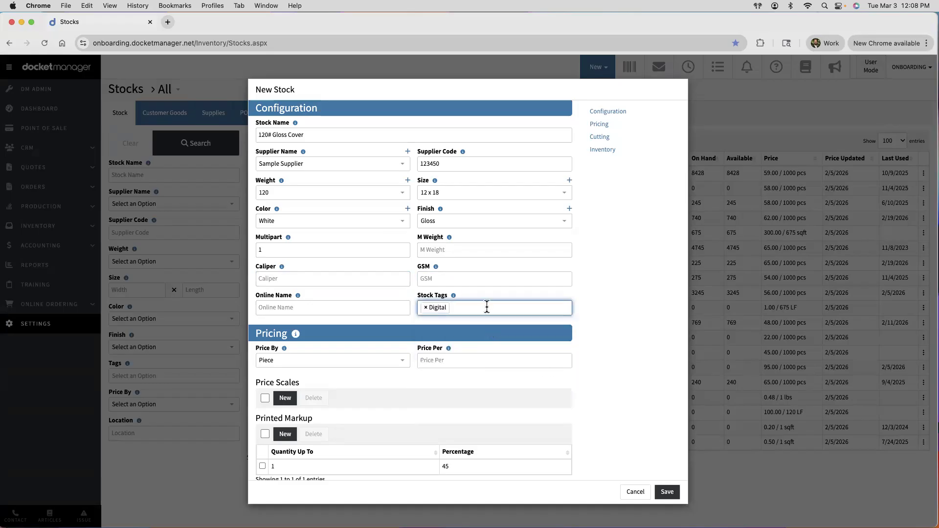
pyautogui.click(605, 336)
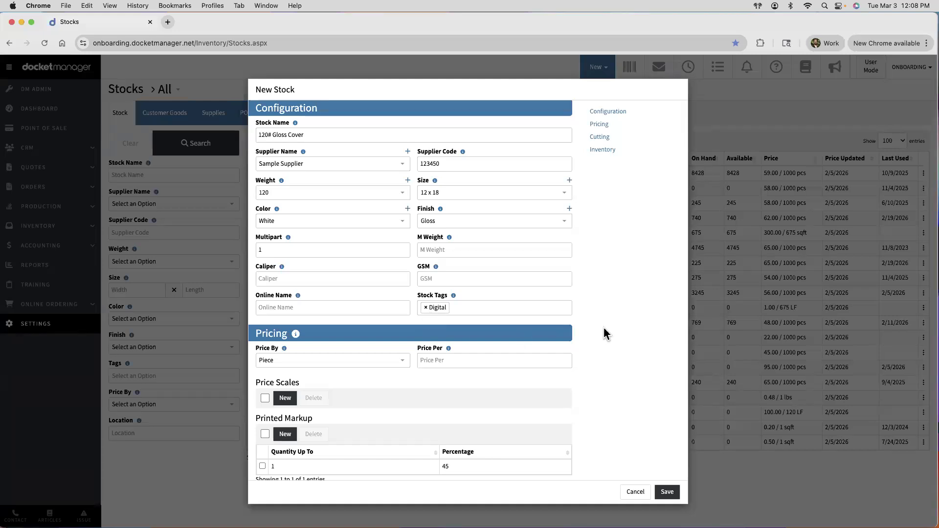
# Choose Piece as the Price By unit in the stock's pricing
pyautogui.scroll(-5, 605, 333)
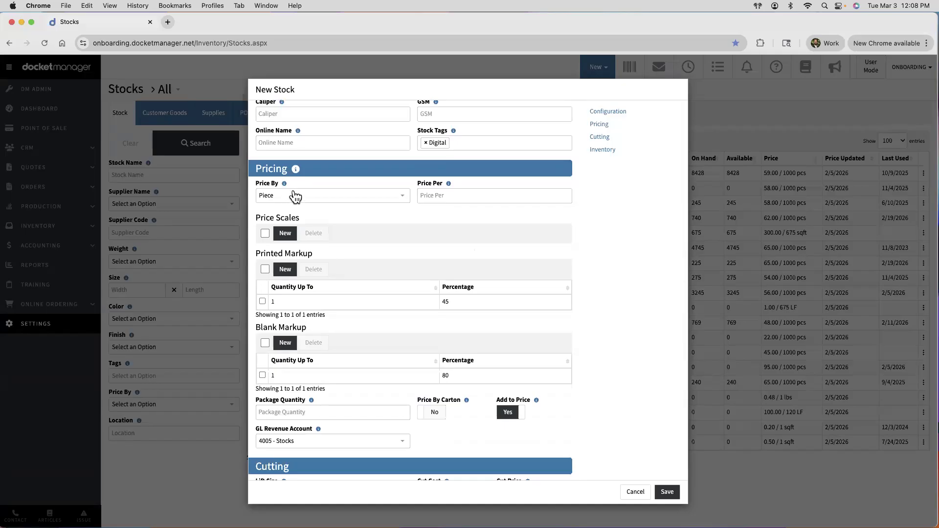
pyautogui.scroll(2, 370, 153)
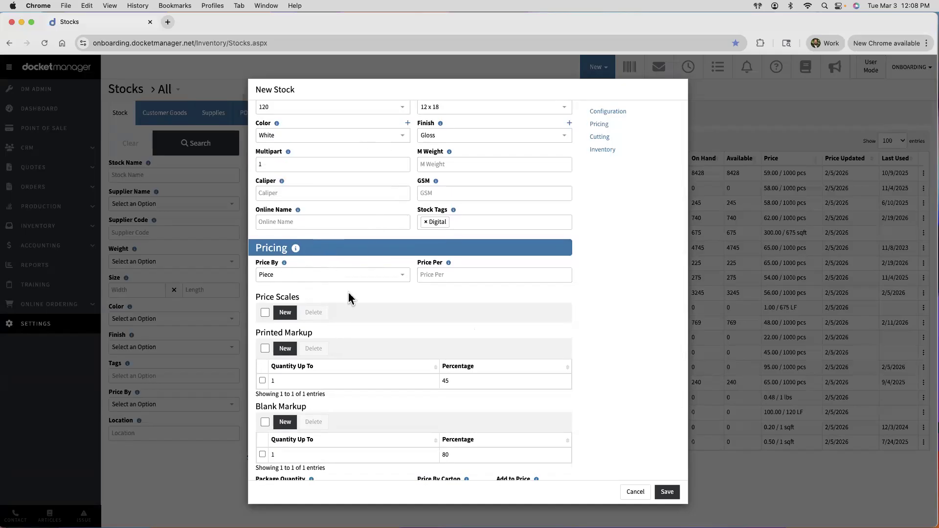
pyautogui.click(290, 278)
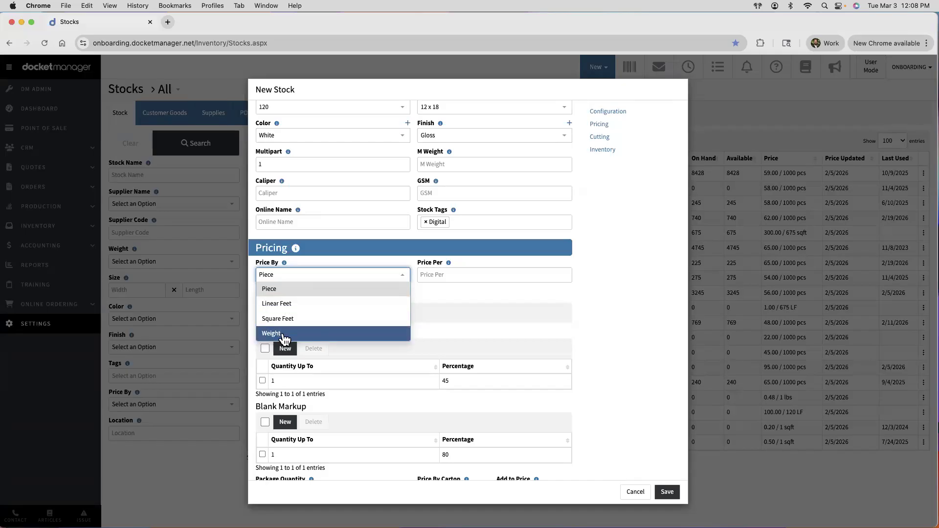
pyautogui.click(297, 294)
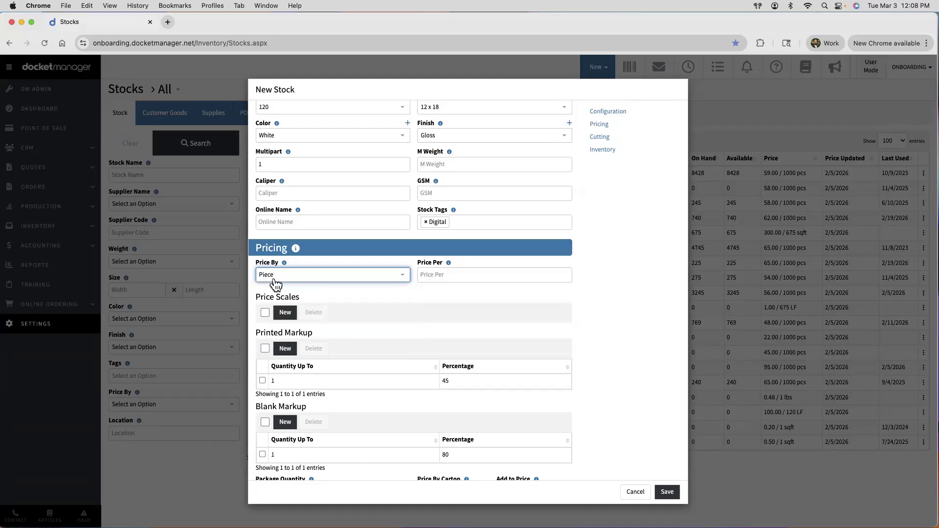
pyautogui.click(426, 275)
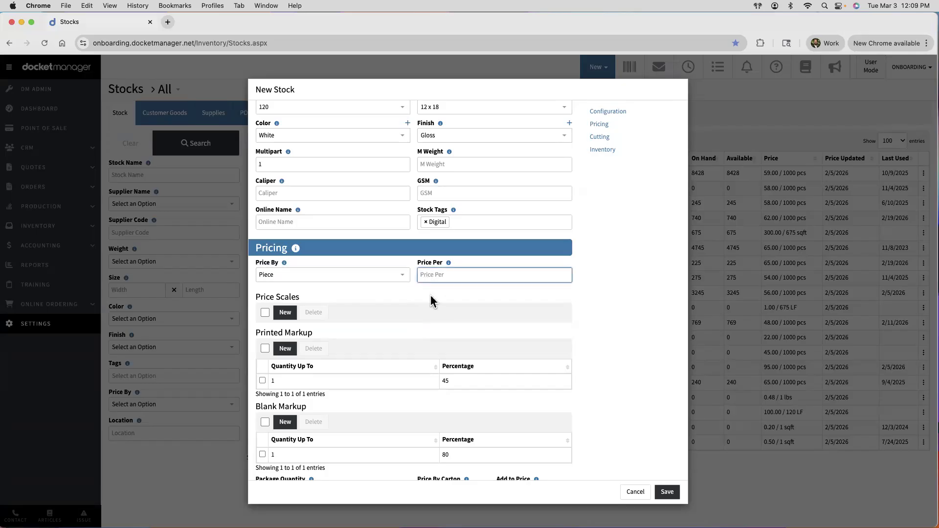
pyautogui.write('68.00')
pyautogui.click(435, 295)
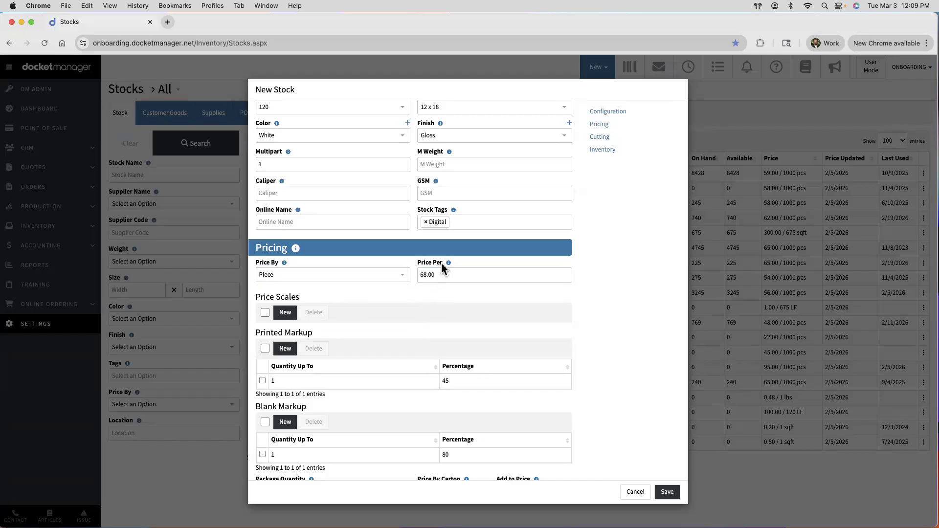
# Set the stock's Price Per value to 1000 and keep pricing by Piece
pyautogui.doubleClick(419, 276)
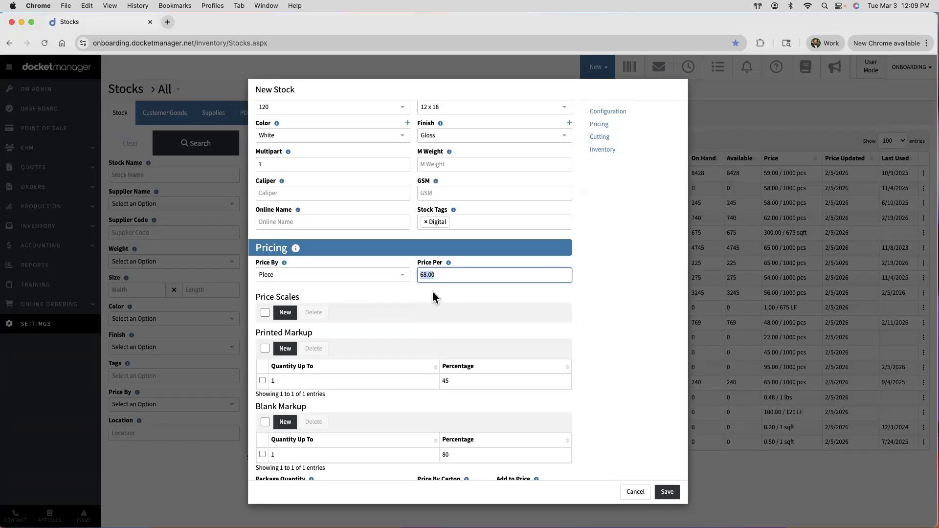
pyautogui.write('1000')
pyautogui.click(373, 274)
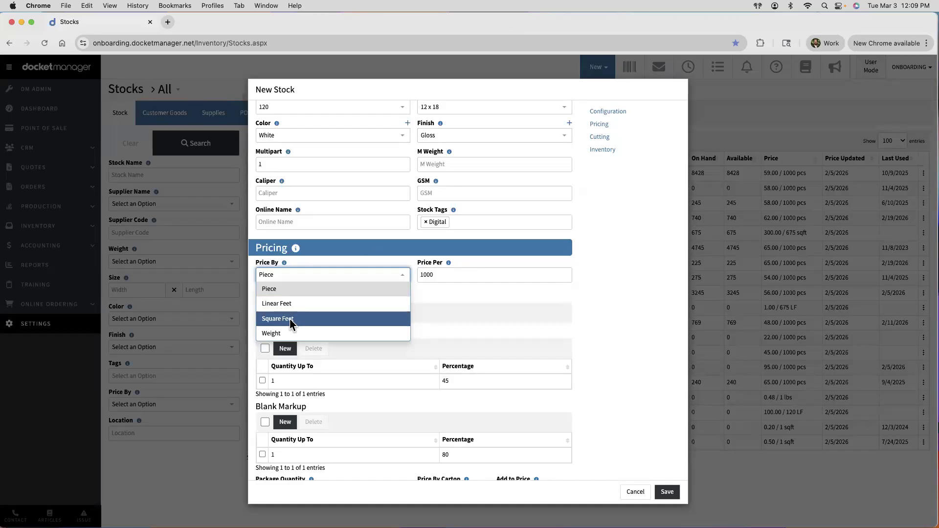
pyautogui.click(460, 304)
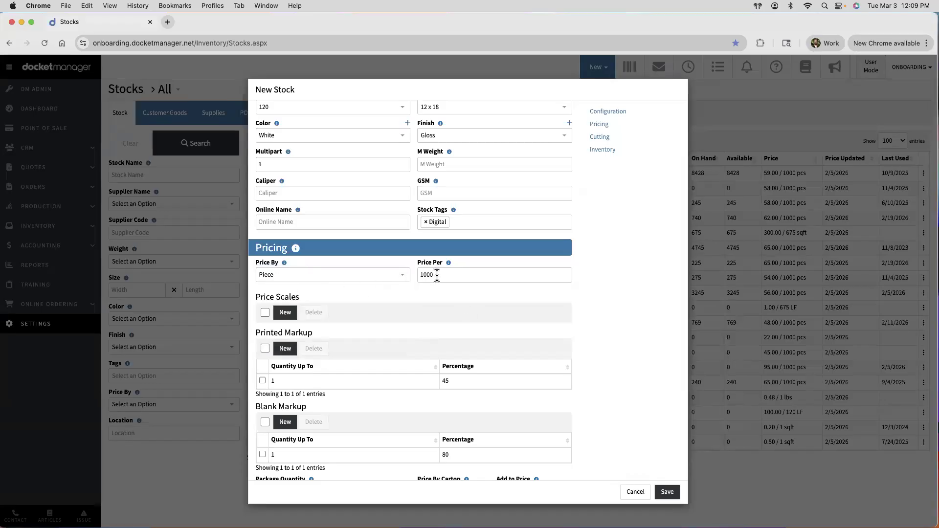
# Add a price scale with quantity 1 and a cost of 68.00, and save it
pyautogui.click(286, 313)
pyautogui.click(418, 124)
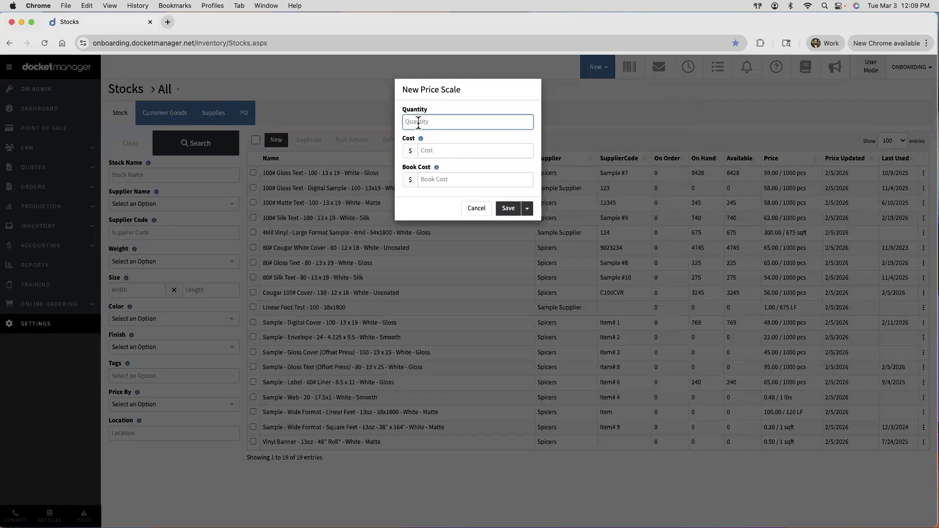
pyautogui.write('999999')
pyautogui.press('super+a')
pyautogui.press('BackSpace')
pyautogui.write('1')
pyautogui.click(440, 150)
pyautogui.write('68.00')
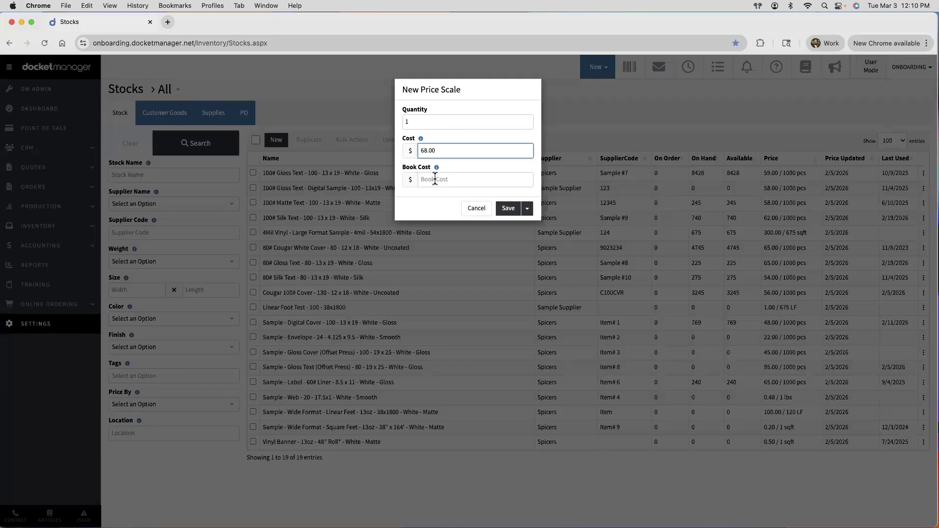
pyautogui.click(508, 209)
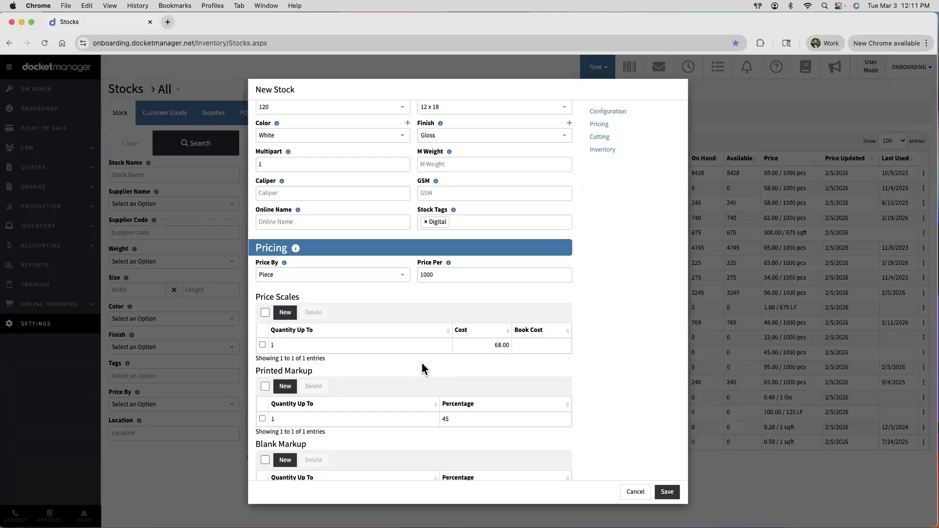
# Review the Printed Markup and Blank Markup tables in the stock's pricing section
pyautogui.scroll(-5, 422, 363)
pyautogui.tripleClick(286, 246)
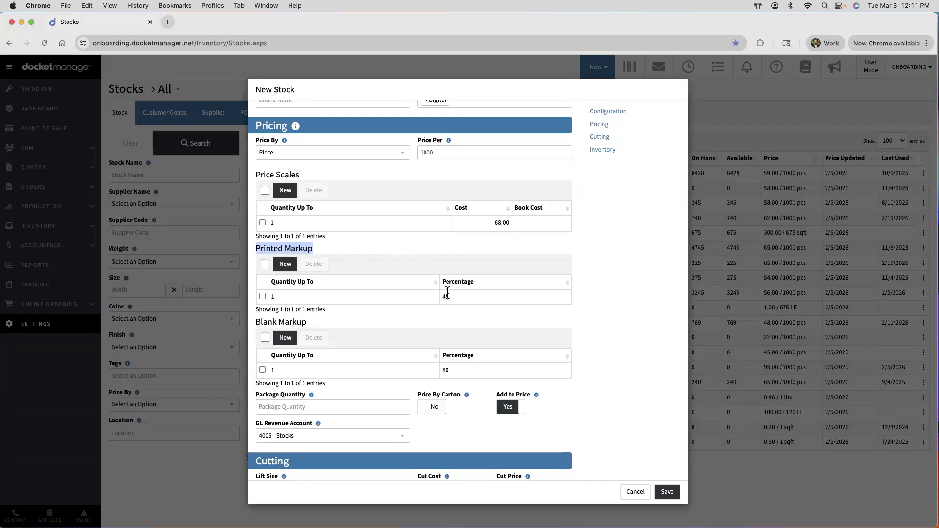
pyautogui.click(407, 317)
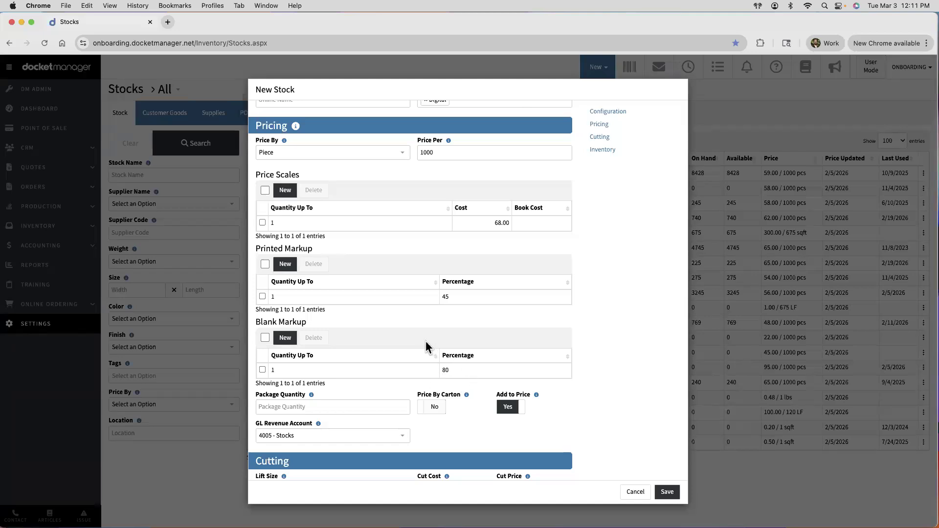
# Set the stock's Package Quantity to 250
pyautogui.scroll(-2, 417, 336)
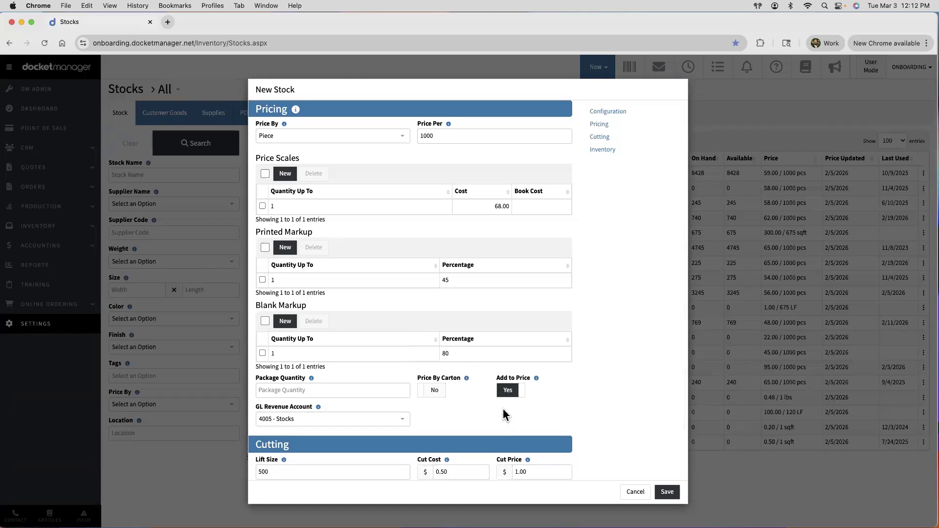
pyautogui.scroll(-1, 503, 413)
pyautogui.scroll(-3, 503, 414)
pyautogui.click(264, 304)
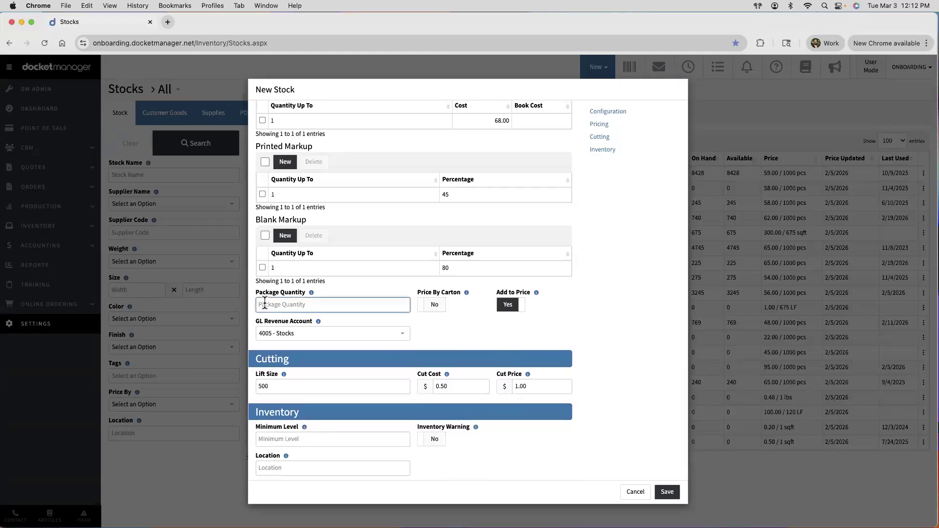
pyautogui.write('250')
pyautogui.click(372, 291)
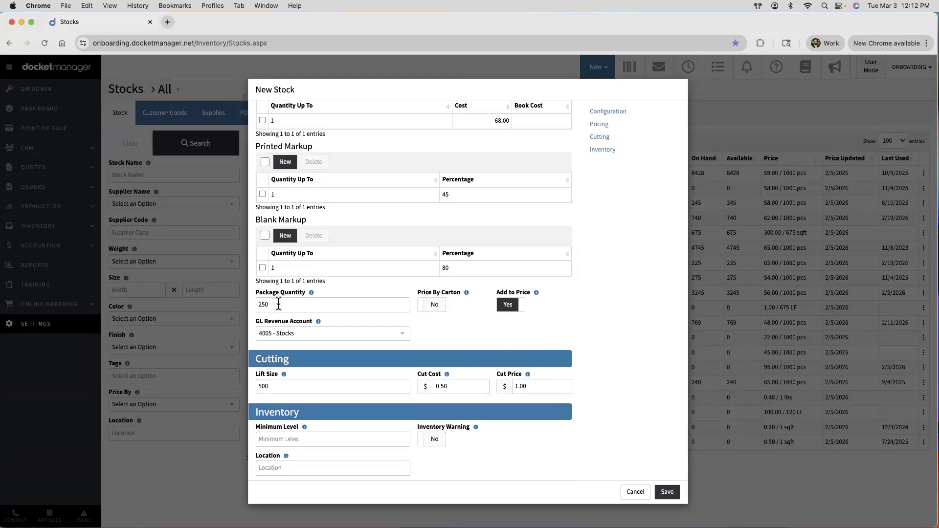
# Try enabling Price By Carton, and finish with both Price By Carton and Add to Price set to No
pyautogui.doubleClick(278, 304)
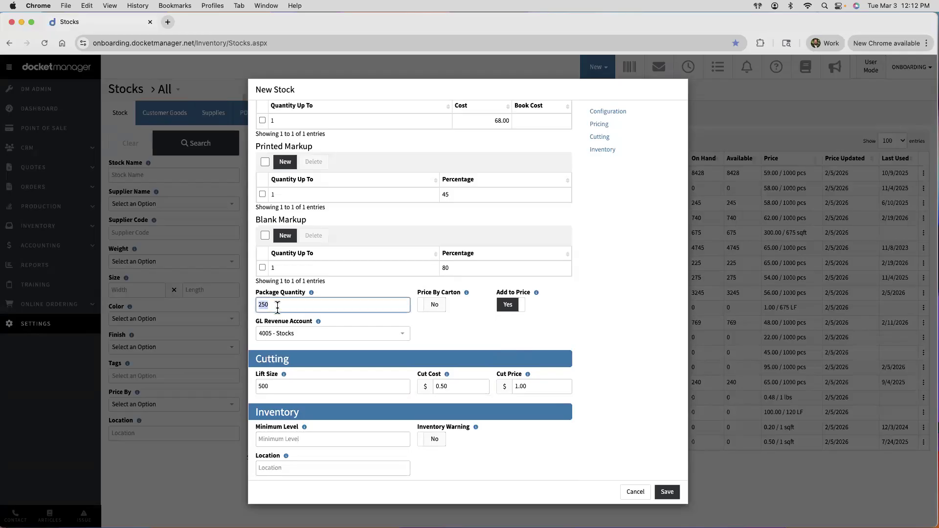
pyautogui.click(441, 307)
pyautogui.doubleClick(277, 304)
pyautogui.click(450, 325)
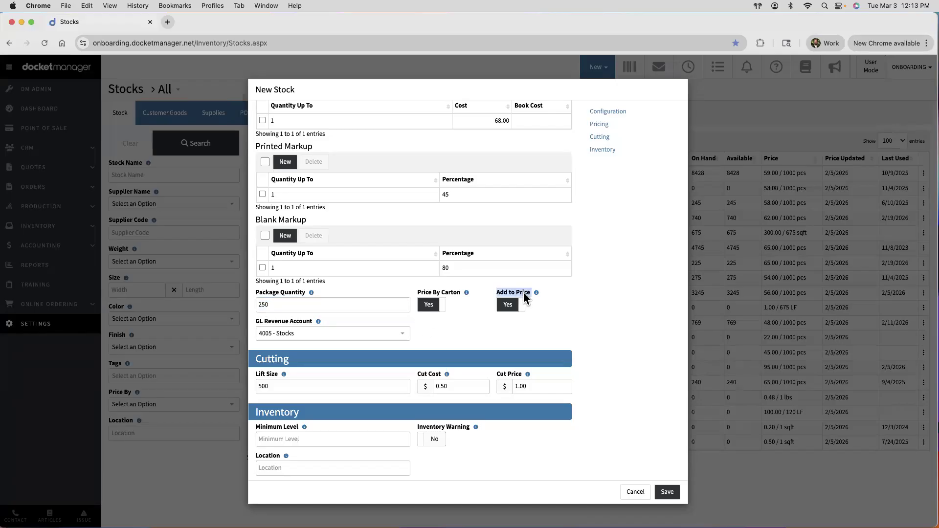
pyautogui.click(513, 324)
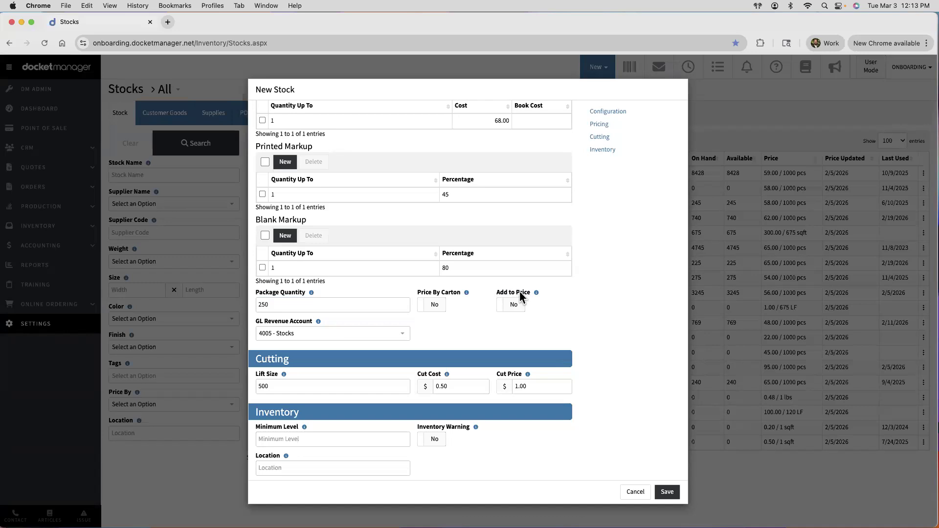
# Read the explanation of the Add to Price setting and view the available GL Revenue Account options
pyautogui.click(514, 304)
pyautogui.moveTo(536, 292)
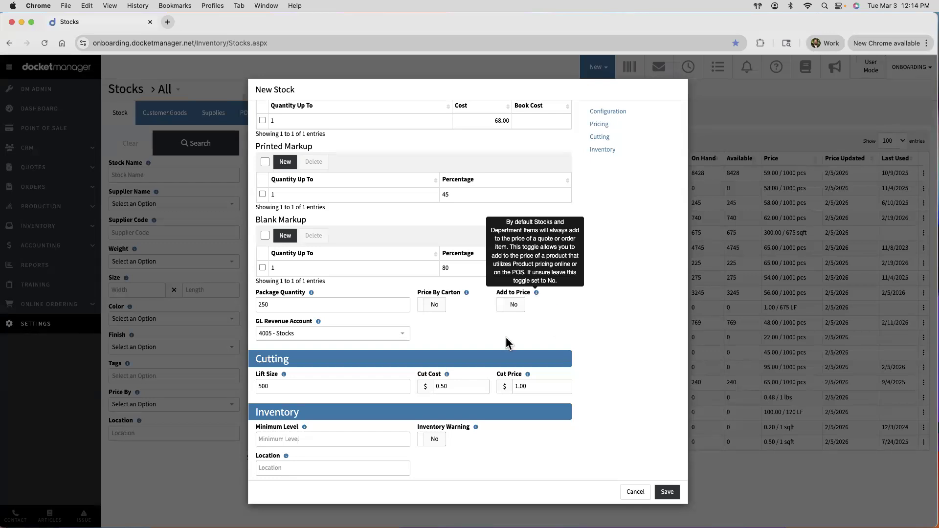
pyautogui.click(294, 335)
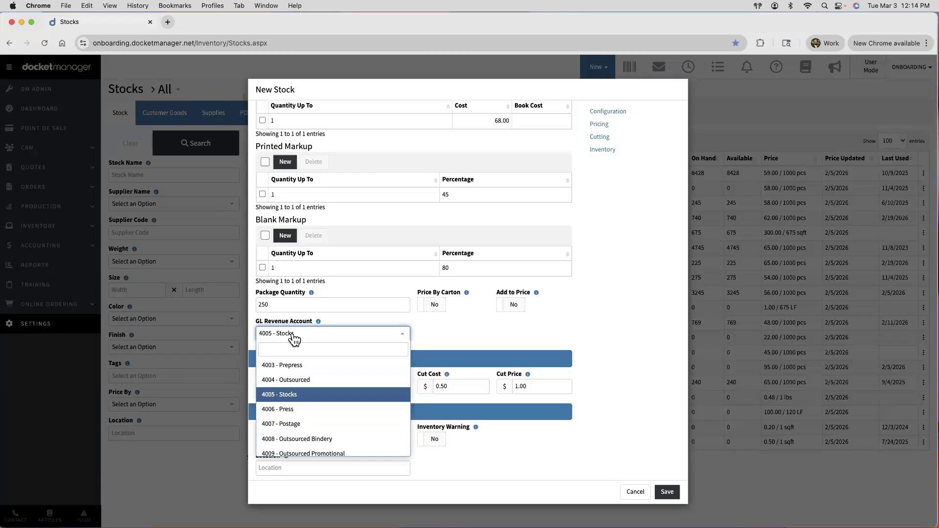
pyautogui.click(436, 325)
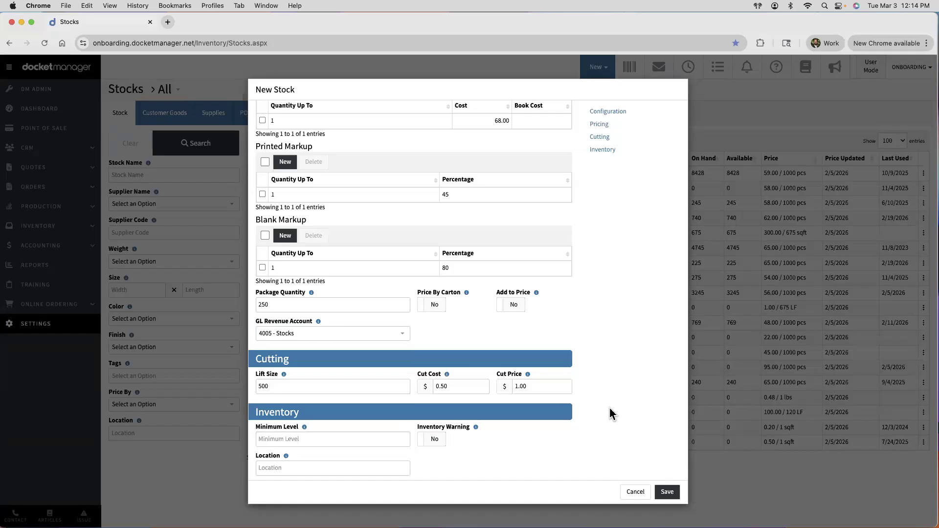
# Set the stock's Lift Size to 200 and check its Cut Cost and Cut Price
pyautogui.doubleClick(297, 384)
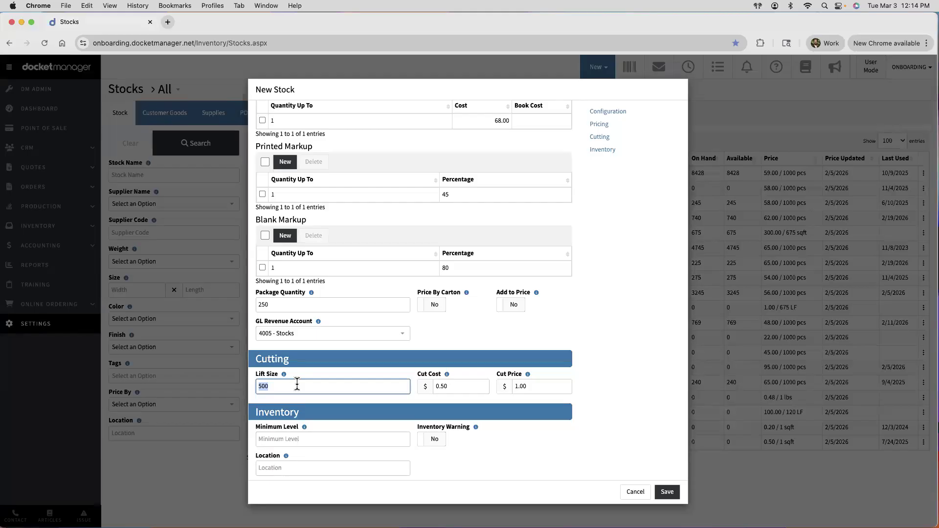
pyautogui.write('200')
pyautogui.click(325, 370)
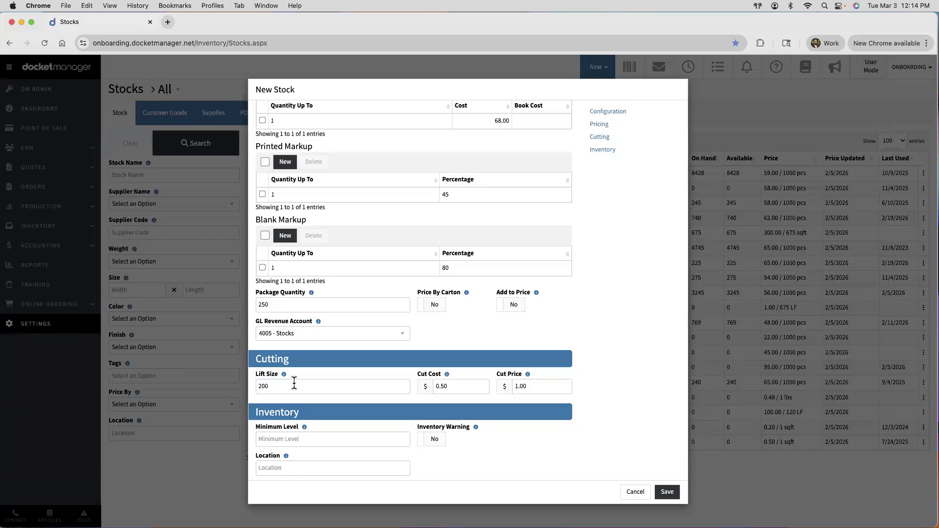
pyautogui.click(440, 386)
pyautogui.doubleClick(433, 374)
pyautogui.click(514, 376)
pyautogui.click(534, 385)
pyautogui.doubleClick(534, 386)
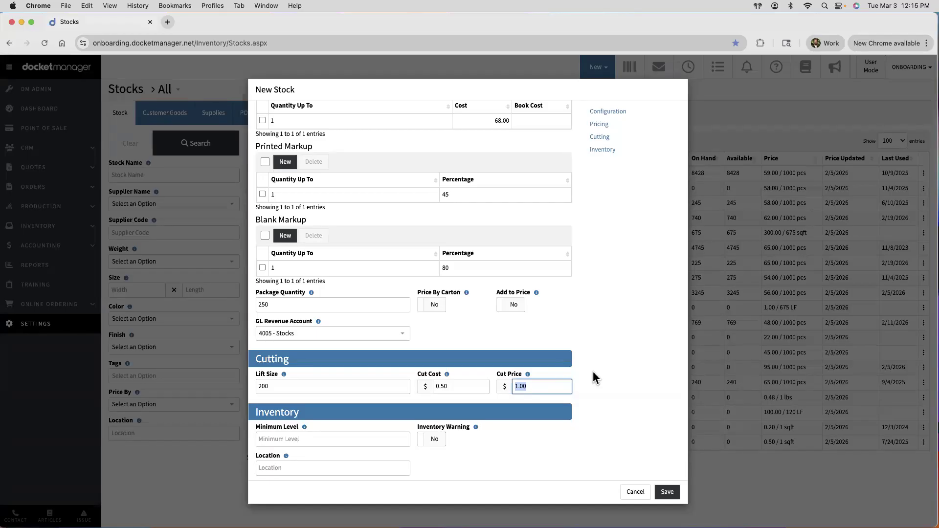
# Set the stock's Minimum Level to 500 and Inventory Warning to Yes, leaving its Location blank
pyautogui.click(296, 440)
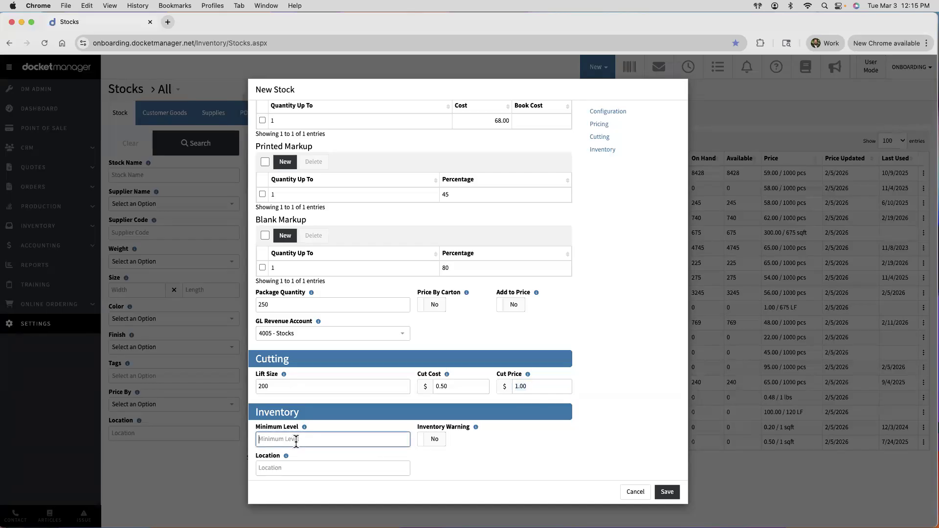
pyautogui.write('250')
pyautogui.doubleClick(296, 439)
pyautogui.write('500')
pyautogui.click(437, 443)
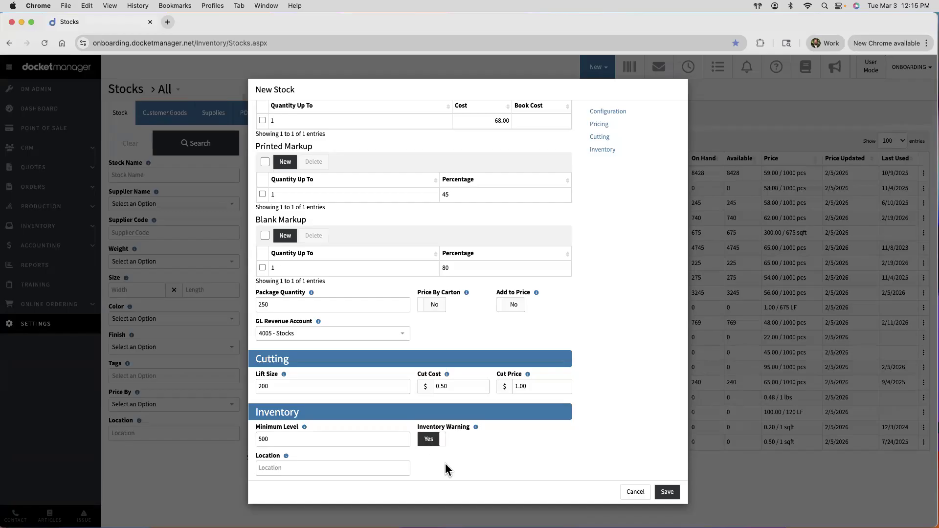
pyautogui.click(278, 466)
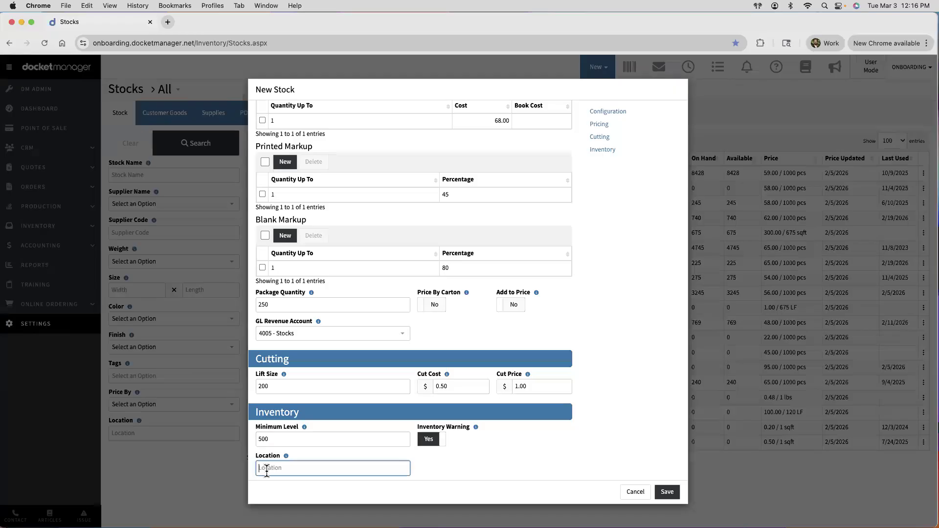
pyautogui.click(496, 464)
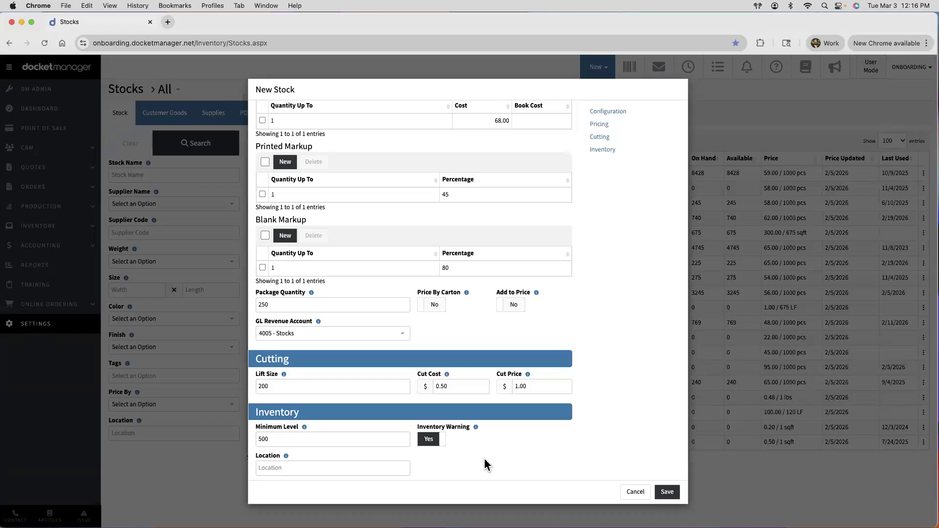
# Toggle the Inventory Warning once more and save the new stock
pyautogui.click(444, 443)
pyautogui.click(668, 493)
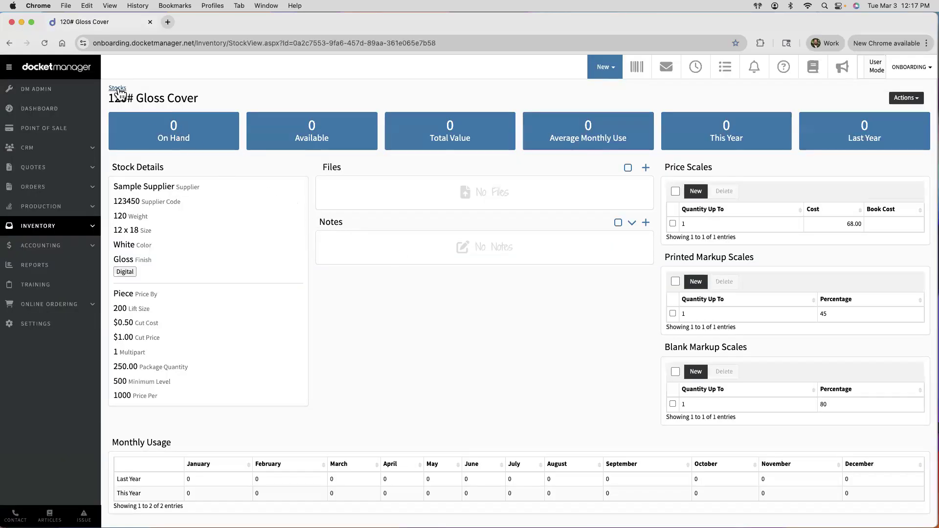
# Examine the Bulk Actions fields for all stocks in the Stocks list, including the Inventory Warning options, then cancel and clear the selection
pyautogui.click(118, 89)
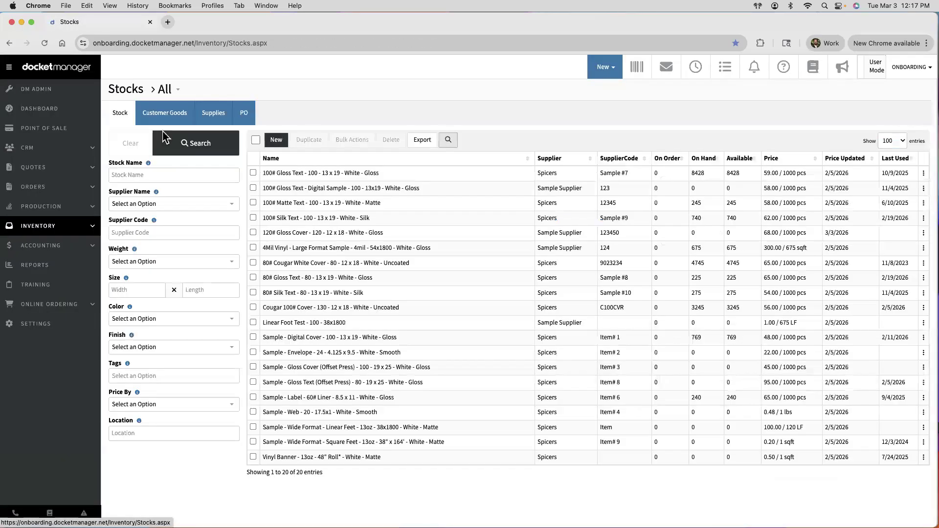
pyautogui.click(254, 140)
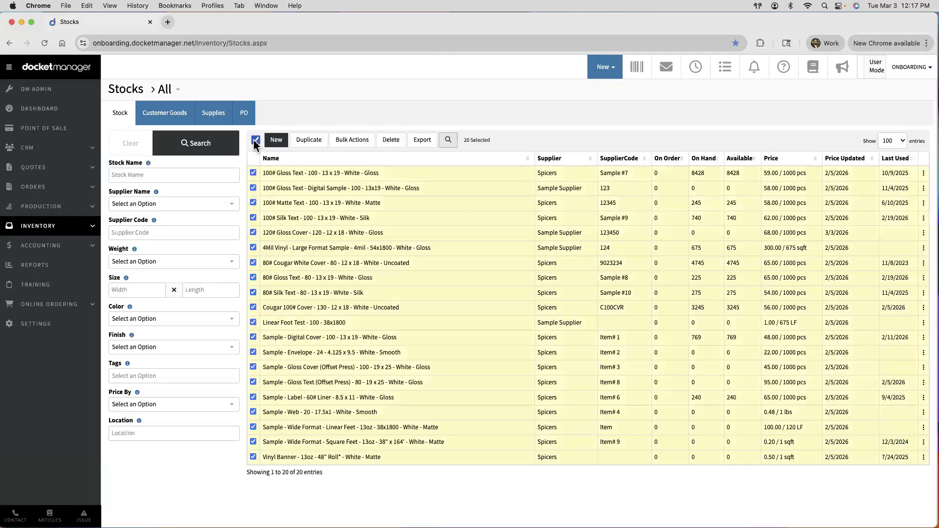
pyautogui.click(255, 142)
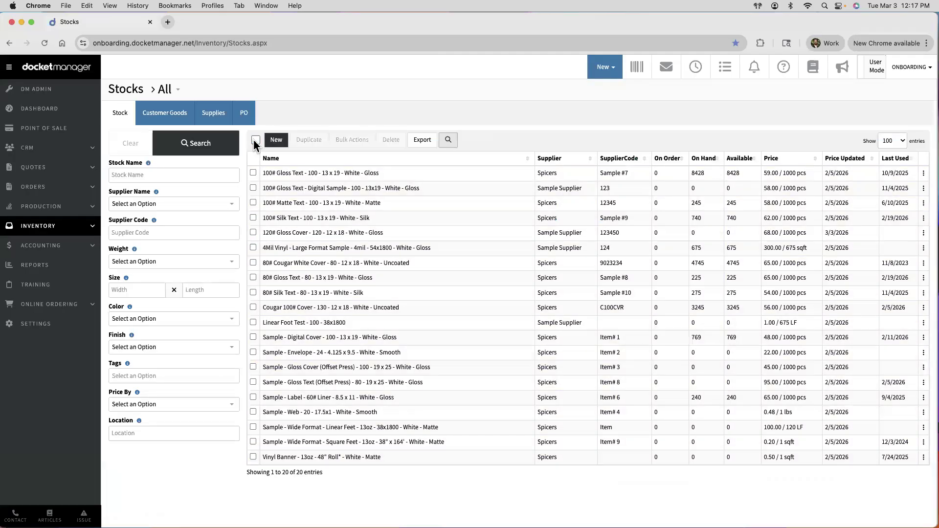
pyautogui.click(254, 141)
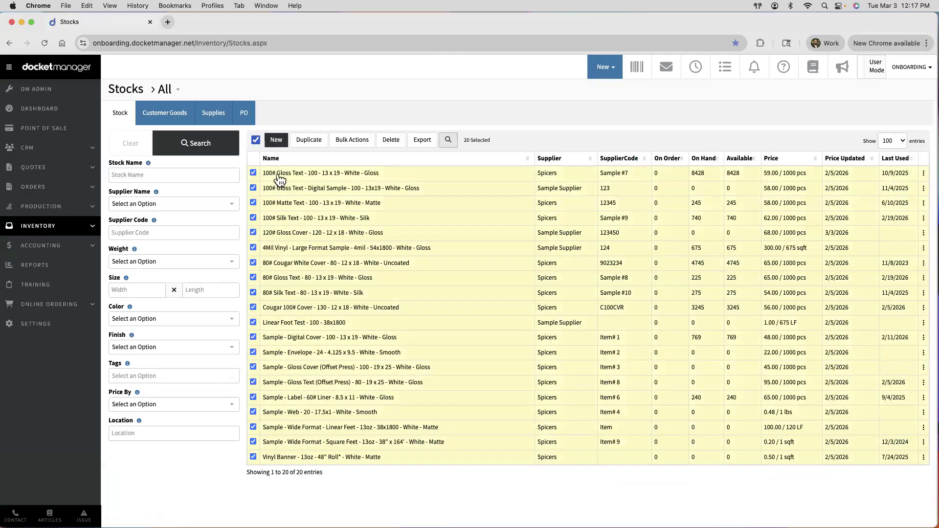
pyautogui.click(352, 140)
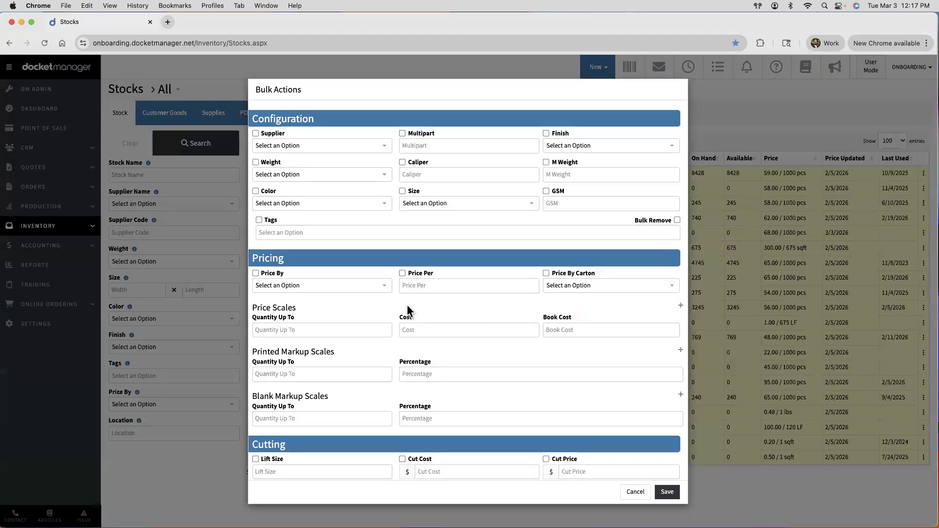
pyautogui.scroll(-2, 407, 309)
pyautogui.scroll(-1, 407, 310)
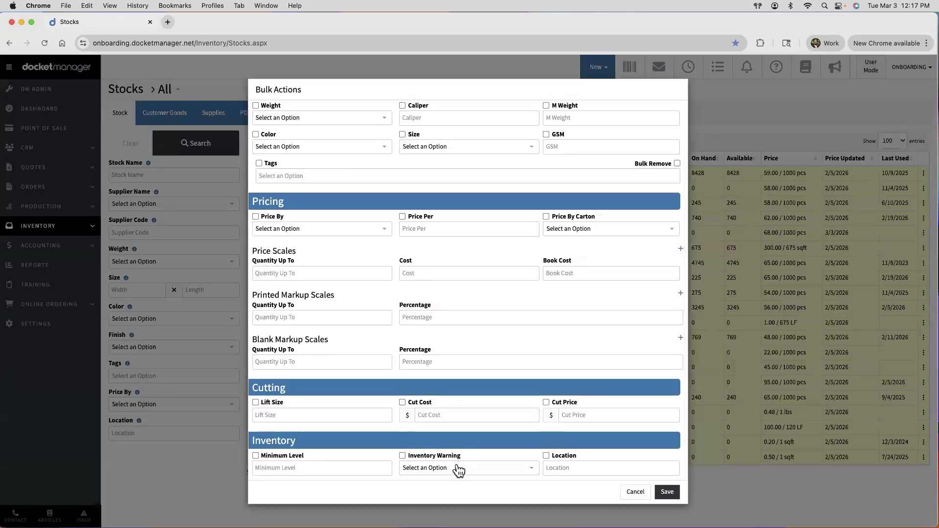
pyautogui.click(458, 470)
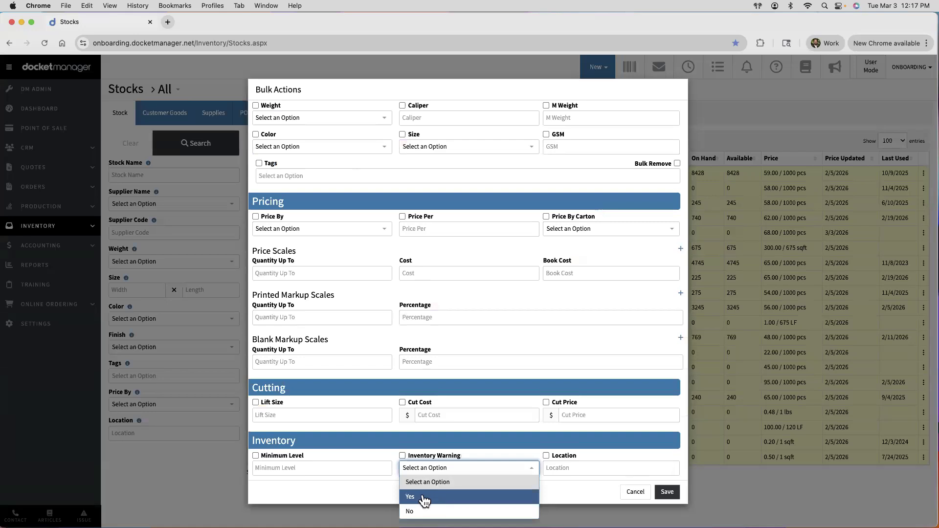
pyautogui.click(450, 442)
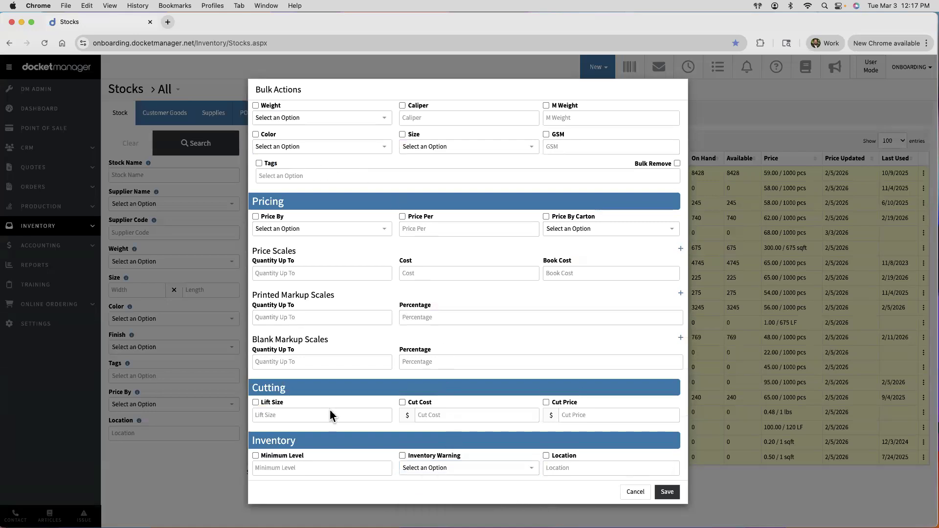
pyautogui.scroll(3, 330, 410)
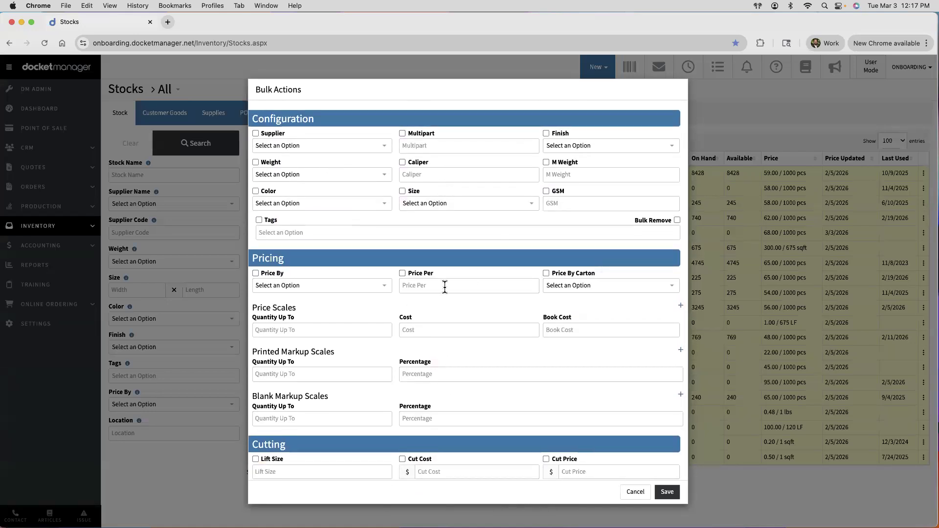
pyautogui.click(636, 493)
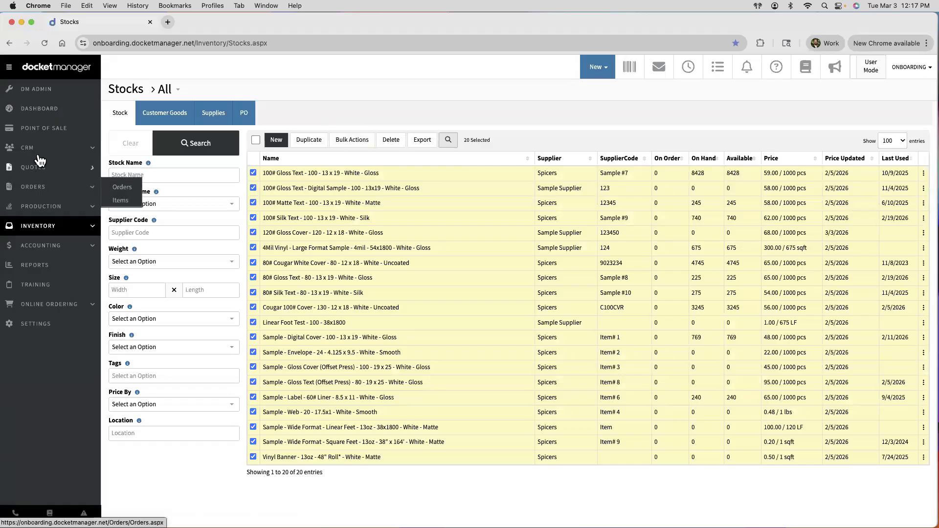
pyautogui.click(256, 140)
pyautogui.click(252, 140)
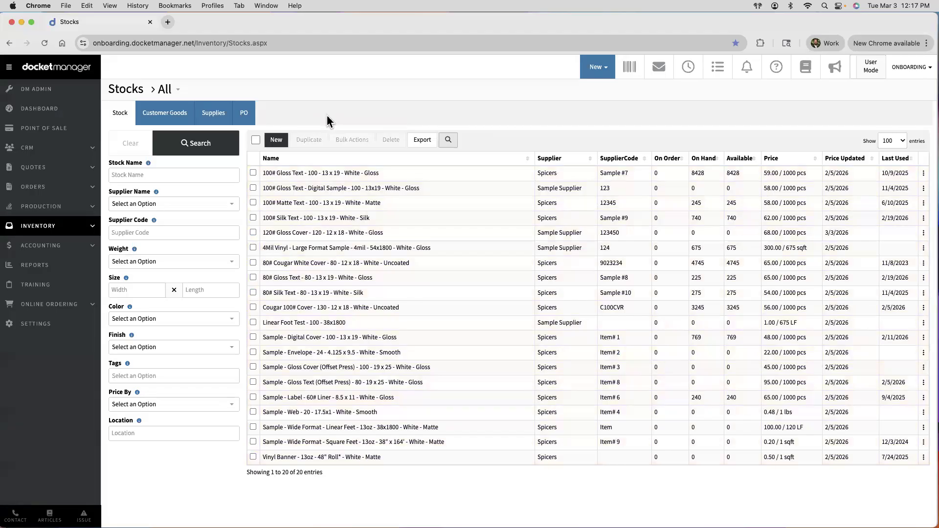
# Edit the Linear Foot Test stock so its price scale cost is 275, and save the stock
pyautogui.click(328, 323)
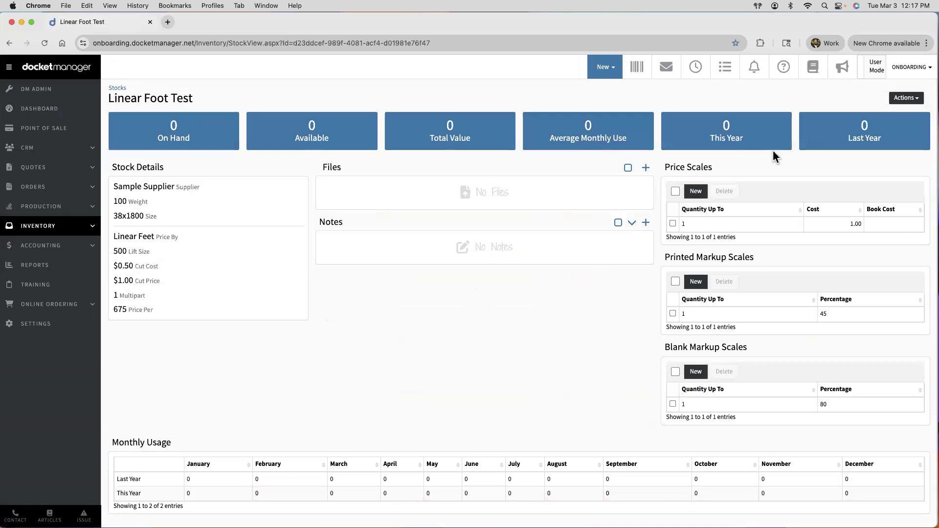
pyautogui.click(906, 98)
pyautogui.click(880, 115)
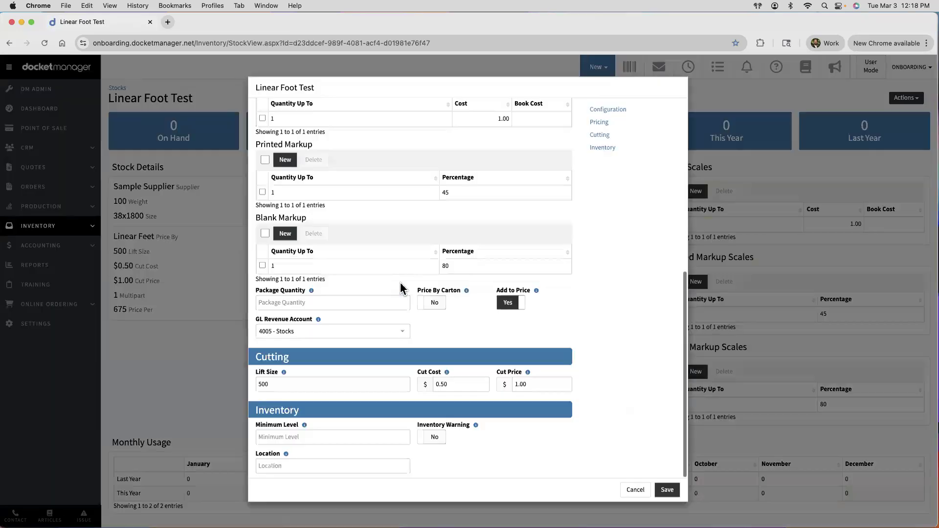
pyautogui.scroll(10, 445, 323)
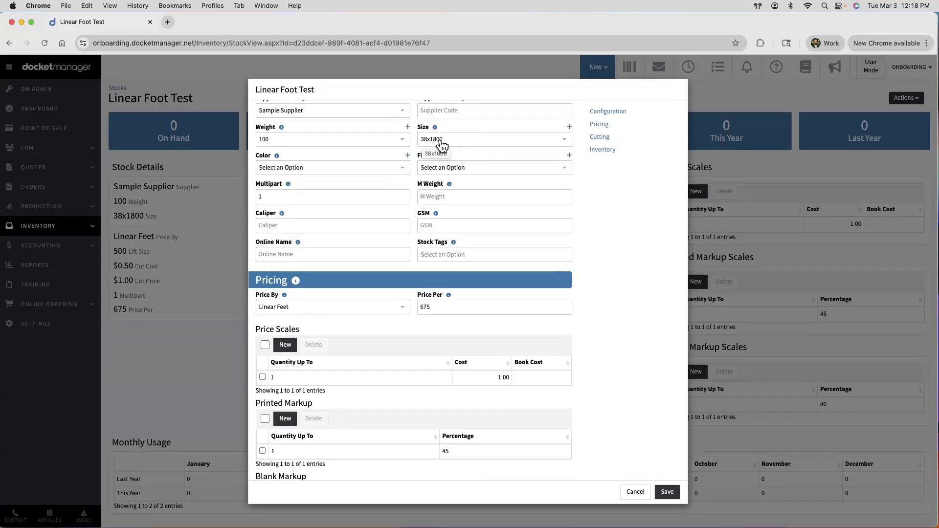
pyautogui.moveTo(433, 307); pyautogui.dragTo(421, 307)
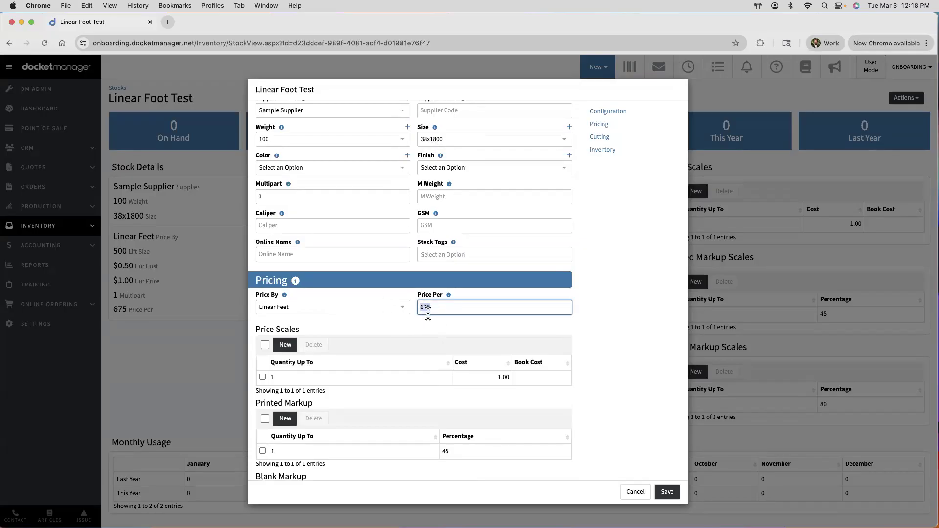
pyautogui.click(429, 380)
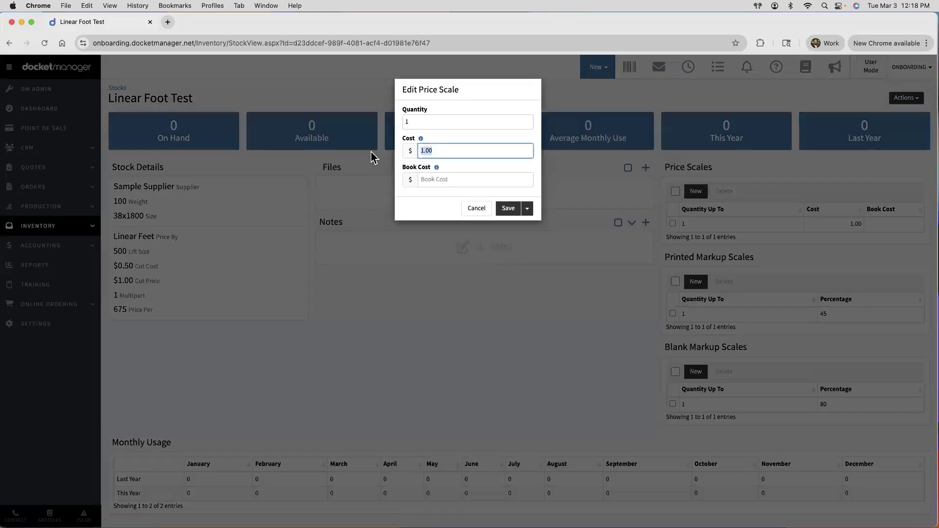
pyautogui.write('275')
pyautogui.click(508, 209)
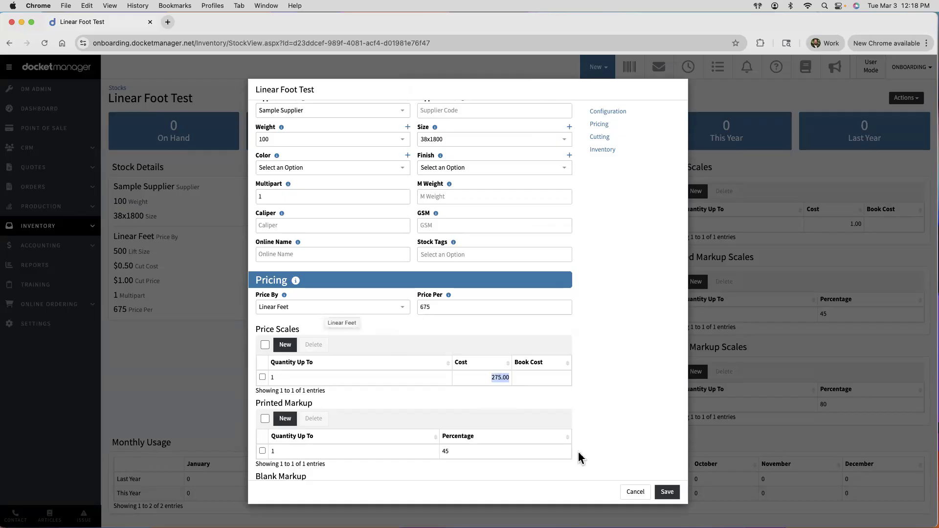
pyautogui.click(667, 491)
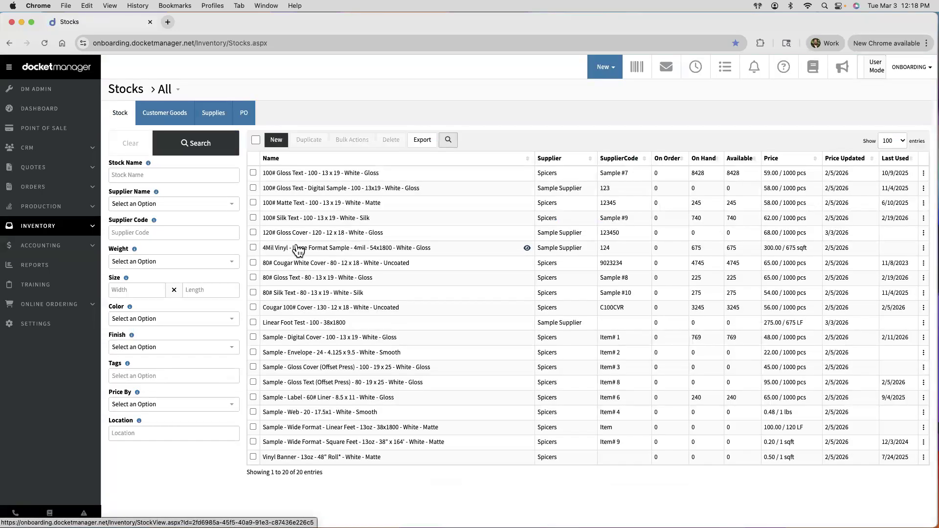
# Review the Price By, Price Per and cost settings of the 4Mil Vinyl - Large Format Sample stock, save it, and return to the Stocks list
pyautogui.click(298, 249)
pyautogui.click(903, 99)
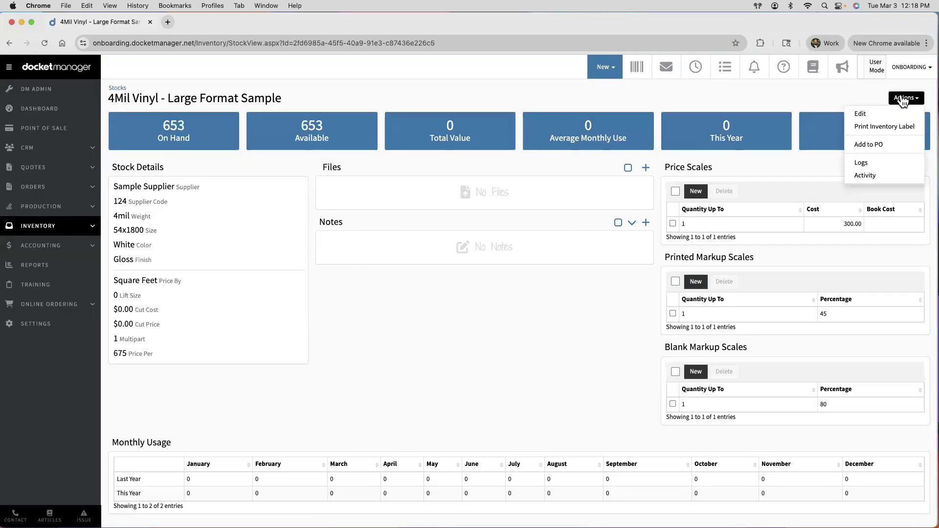
pyautogui.click(891, 116)
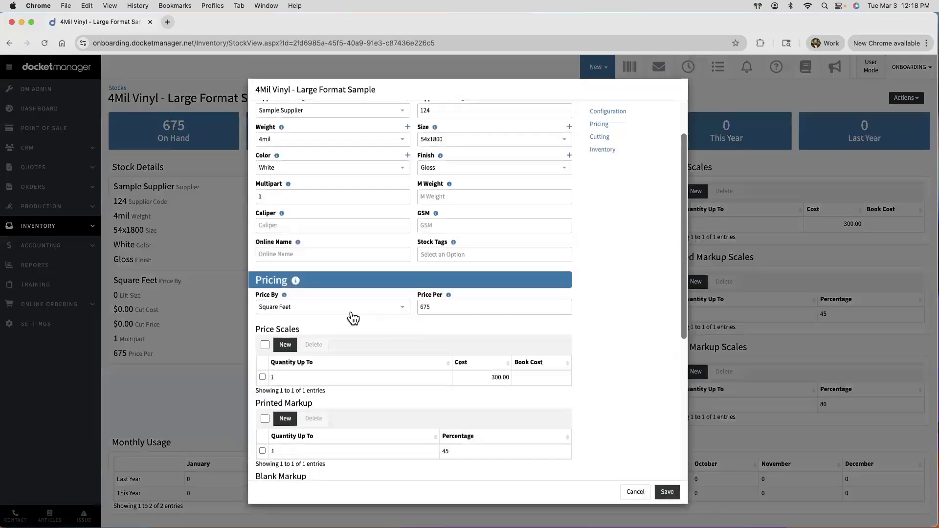
pyautogui.click(505, 380)
pyautogui.click(417, 308)
pyautogui.doubleClick(423, 307)
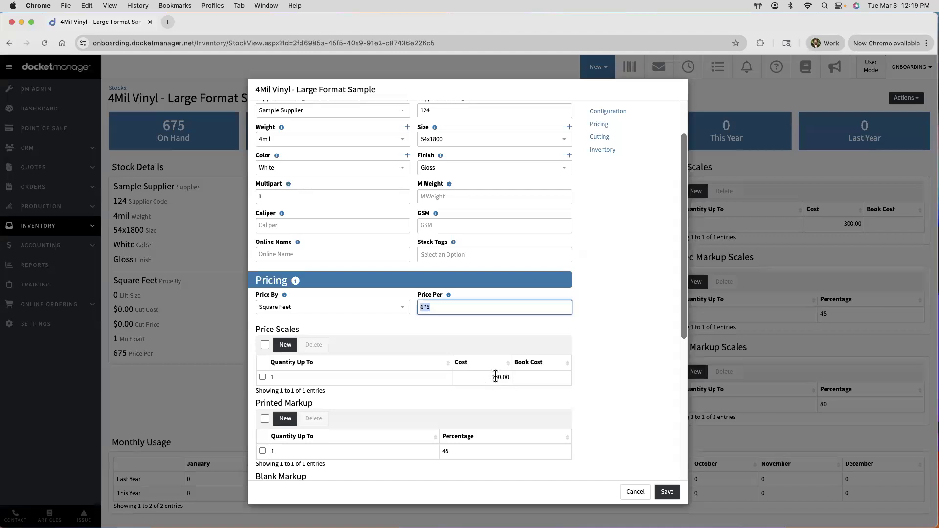
pyautogui.click(427, 339)
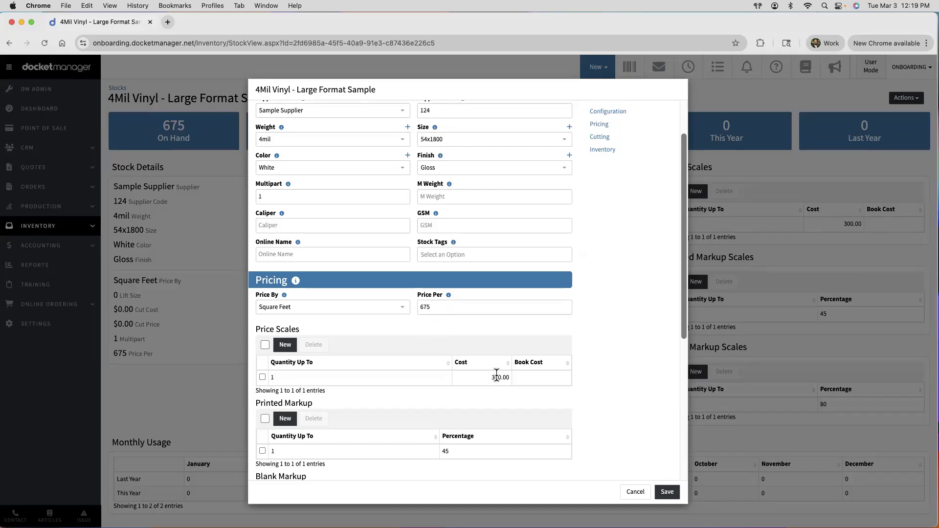
pyautogui.click(667, 492)
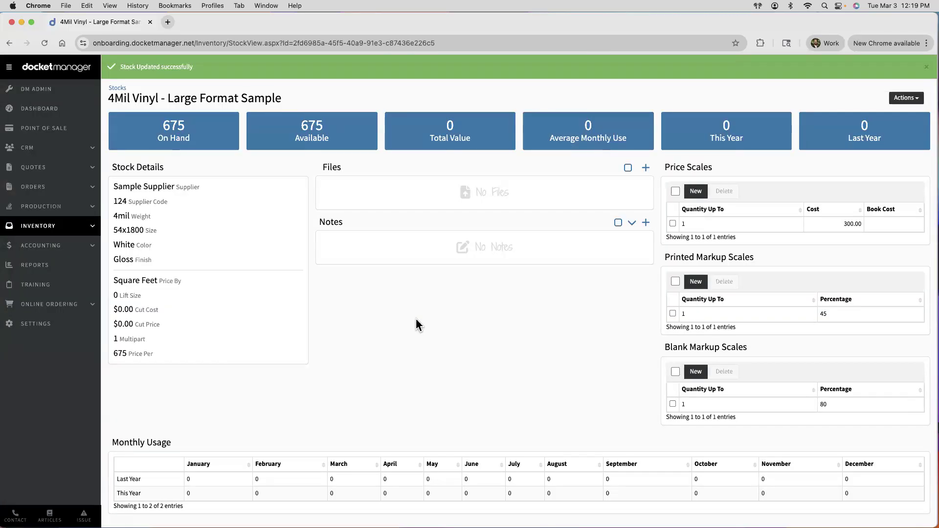
pyautogui.click(115, 90)
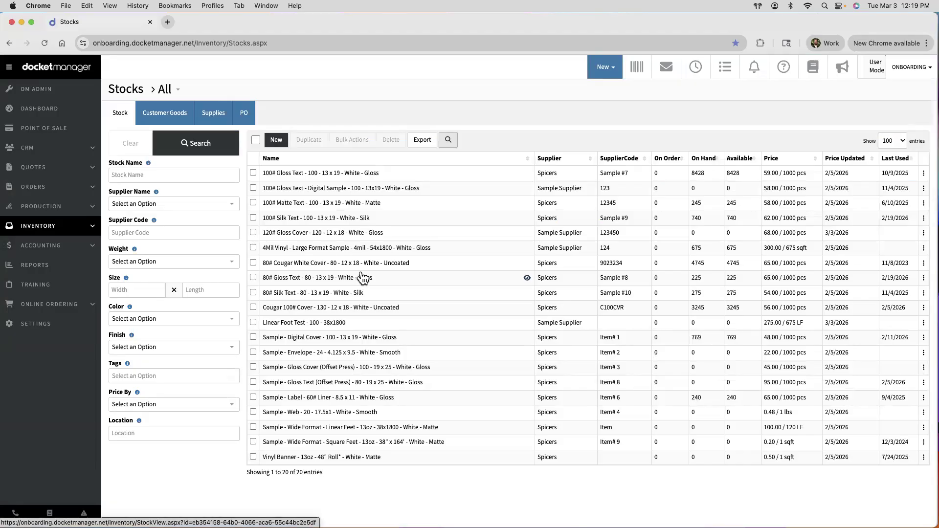
# Open the 120# Gloss Cover stock, review its pricing details in the edit form, and save it
pyautogui.click(295, 234)
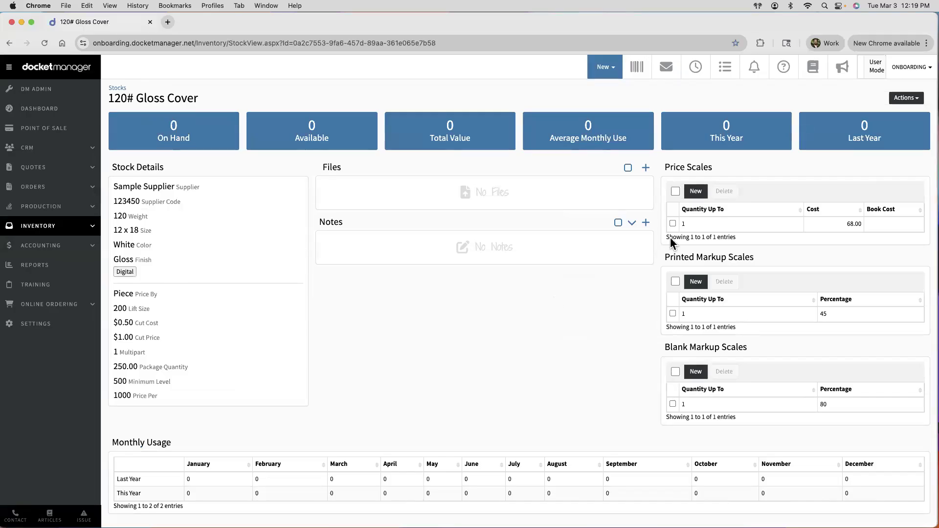
pyautogui.click(906, 97)
pyautogui.click(890, 117)
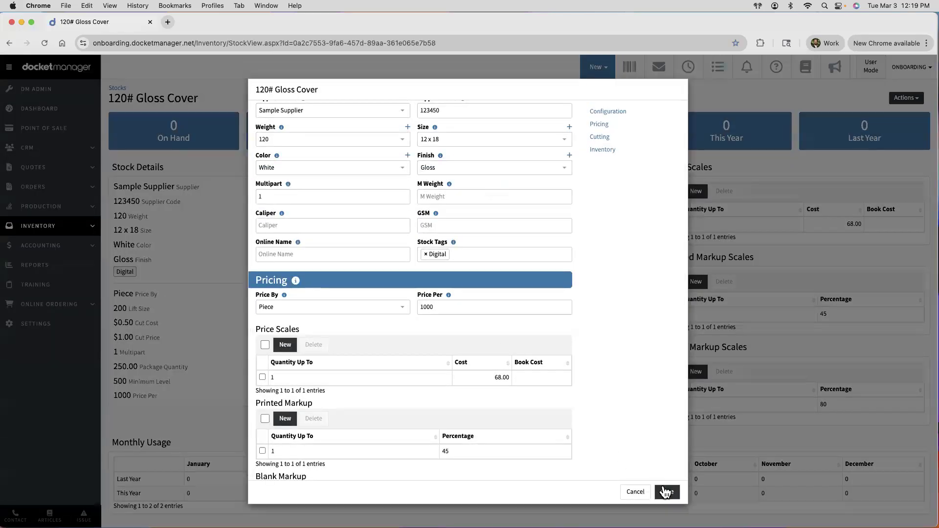
pyautogui.click(666, 491)
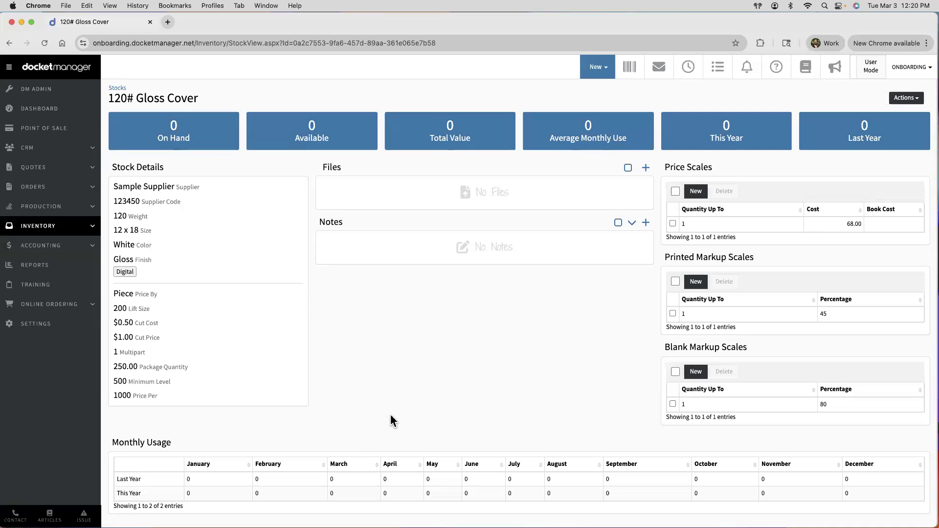
# Create a purchase order for Sample Supplier with the note "Initial Inventory" in a separate browser tab, and save it
pyautogui.keyDown('super'); pyautogui.click(50, 227); pyautogui.keyUp('super')
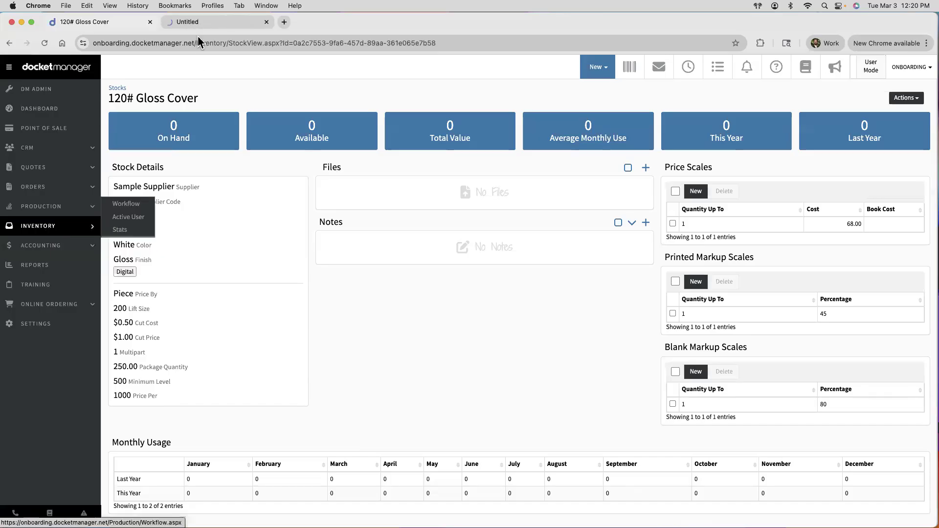
pyautogui.click(200, 22)
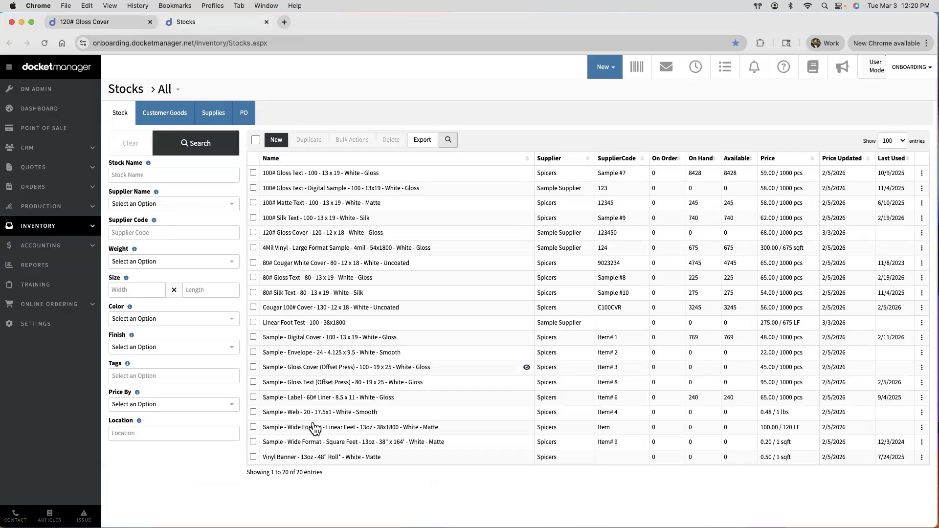
pyautogui.click(244, 117)
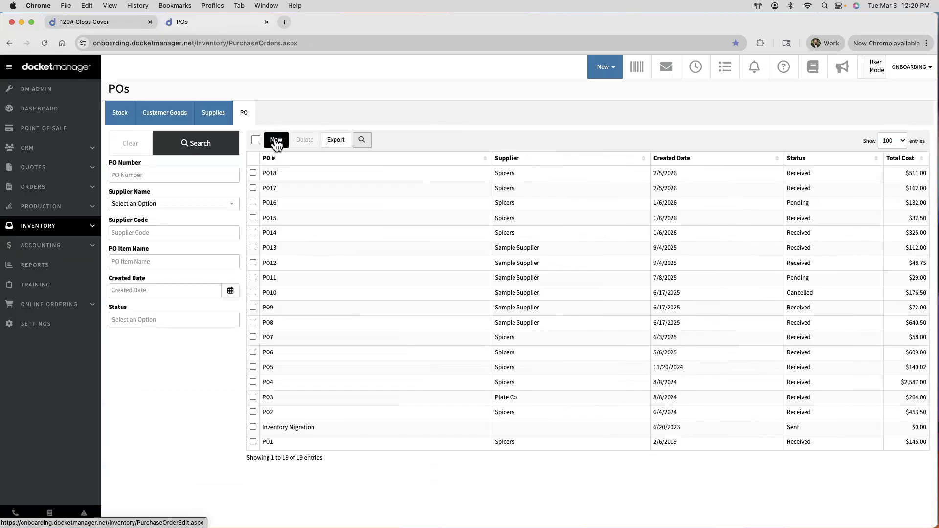
pyautogui.click(276, 142)
pyautogui.click(137, 183)
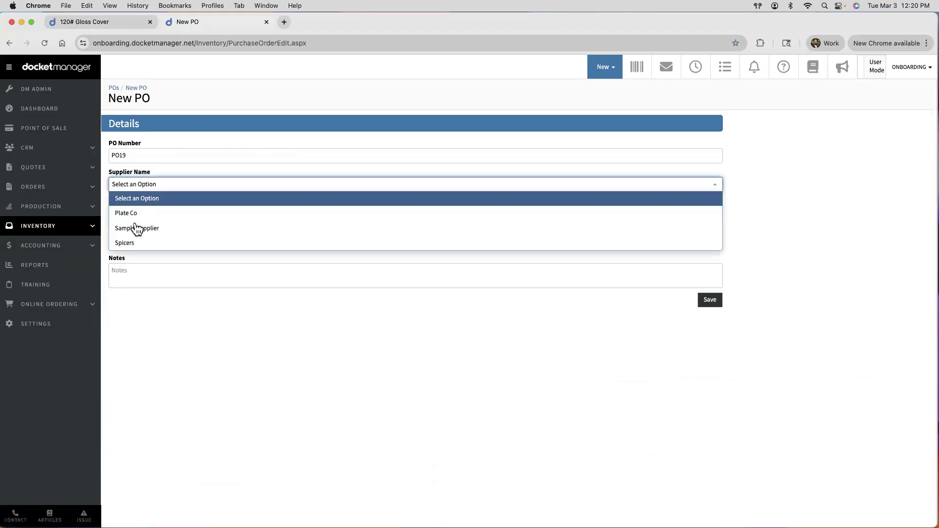
pyautogui.click(139, 228)
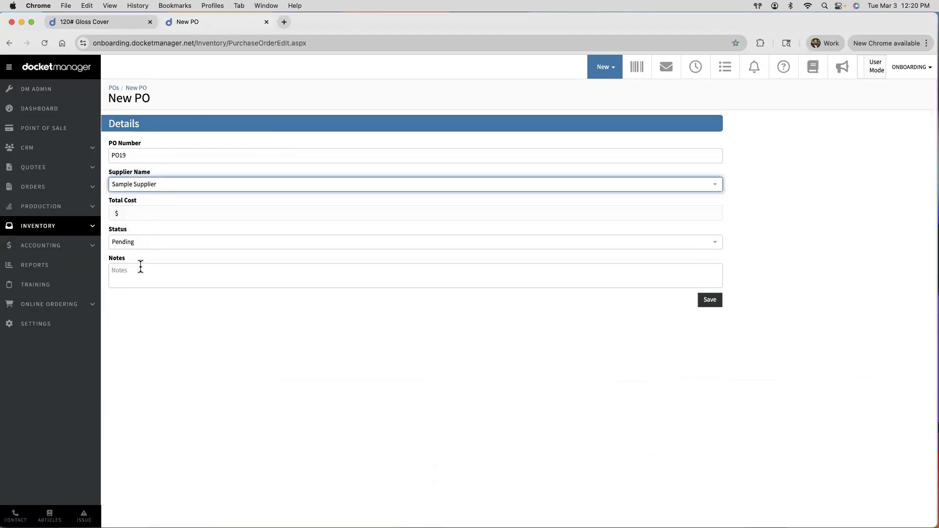
pyautogui.click(175, 276)
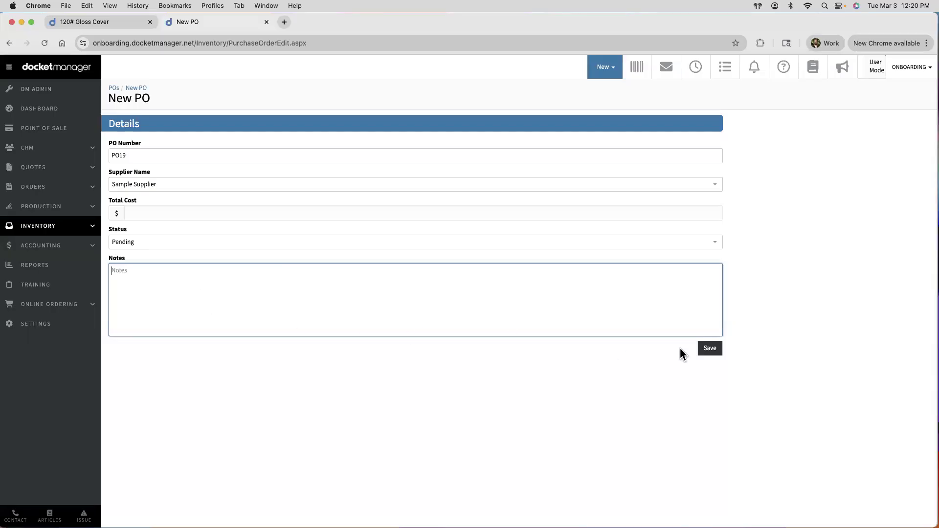
pyautogui.write('Initial Inventory')
pyautogui.click(633, 424)
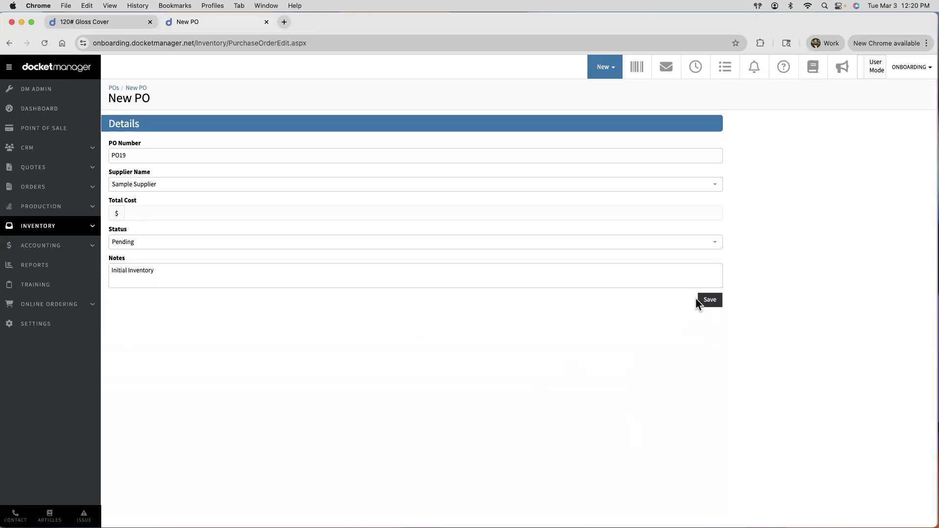
pyautogui.click(710, 304)
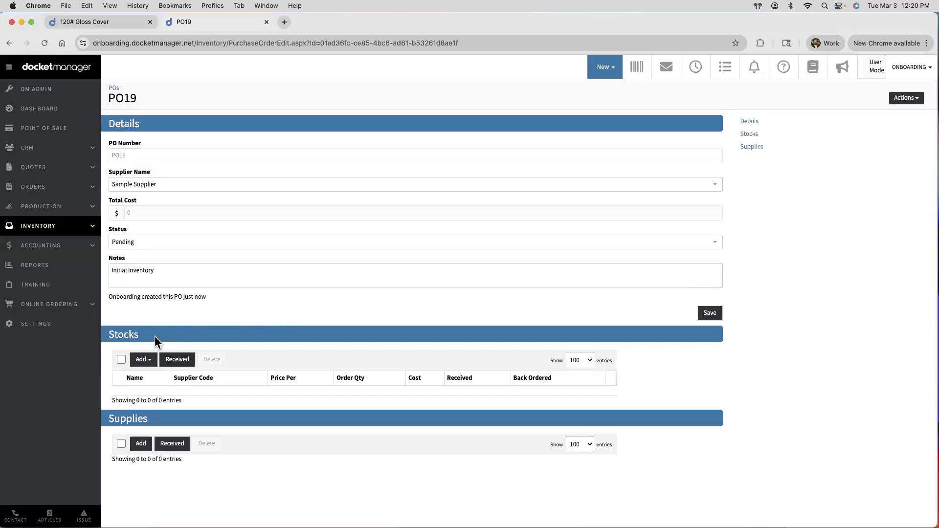
# Add the 120# Gloss Cover - 120 - 12 x 18 - White - Gloss stock to the purchase order per stock
pyautogui.click(142, 361)
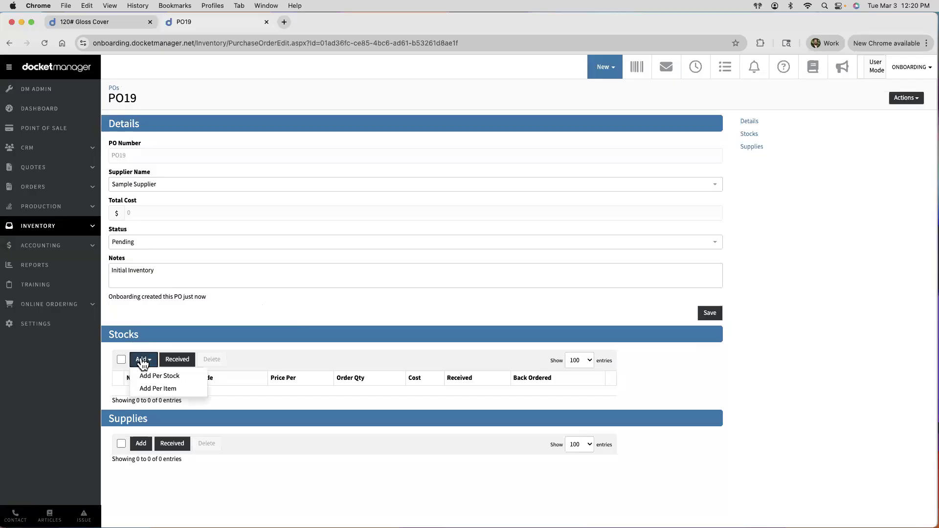
pyautogui.click(149, 375)
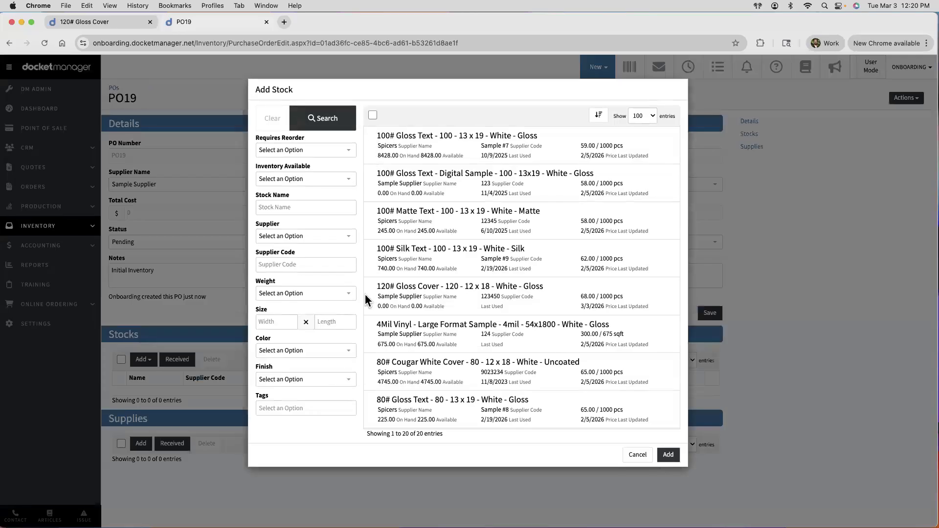
pyautogui.click(367, 295)
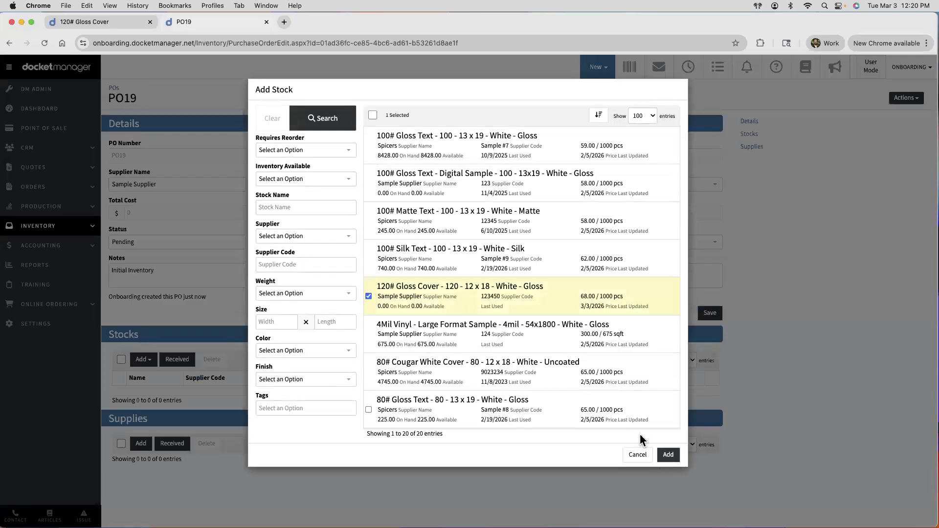
pyautogui.click(667, 454)
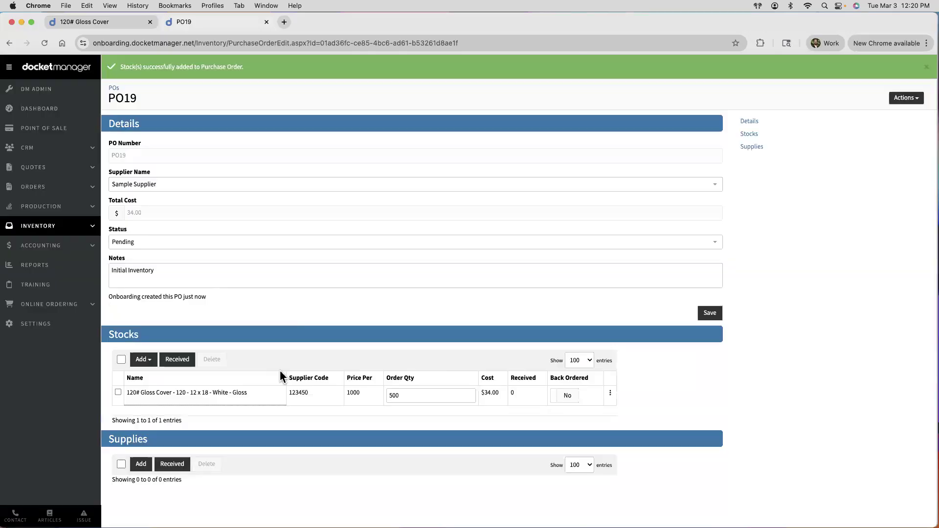
# Set the 120# Gloss Cover order quantity to 8500 and start a received record for it, then cancel the record
pyautogui.click(388, 394)
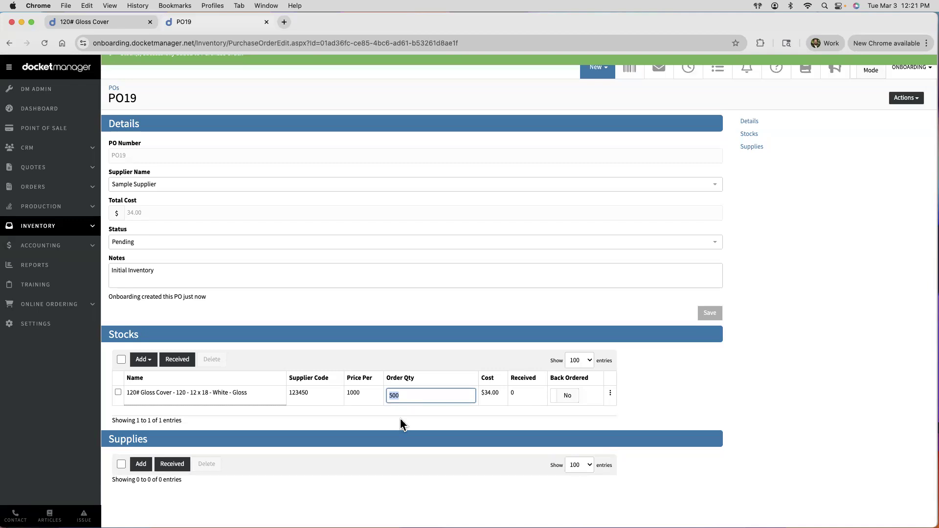
pyautogui.write('8500')
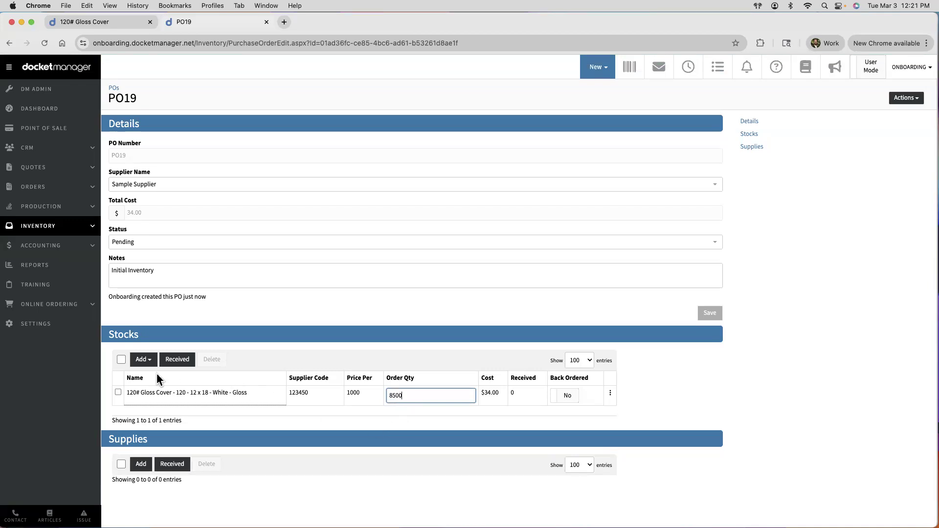
pyautogui.click(174, 360)
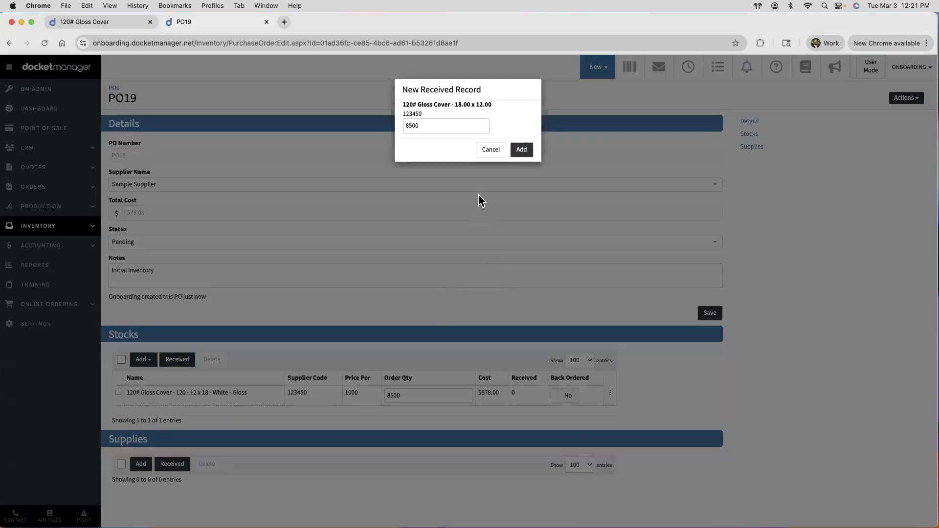
pyautogui.moveTo(426, 126); pyautogui.dragTo(380, 128)
pyautogui.click(491, 150)
# Set the 120# Gloss Cover order quantity to 200, record those 200 as received, and save the purchase order
pyautogui.doubleClick(401, 395)
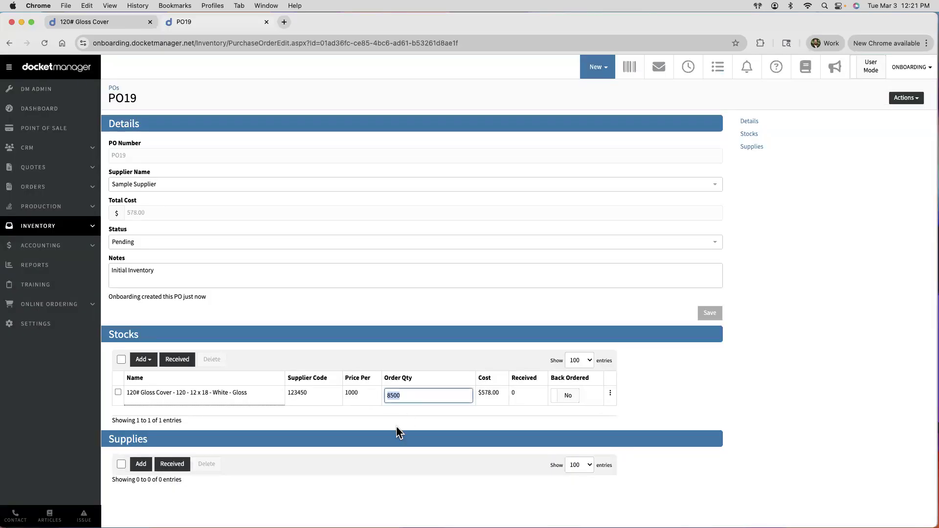
pyautogui.write('200')
pyautogui.click(310, 345)
pyautogui.click(189, 362)
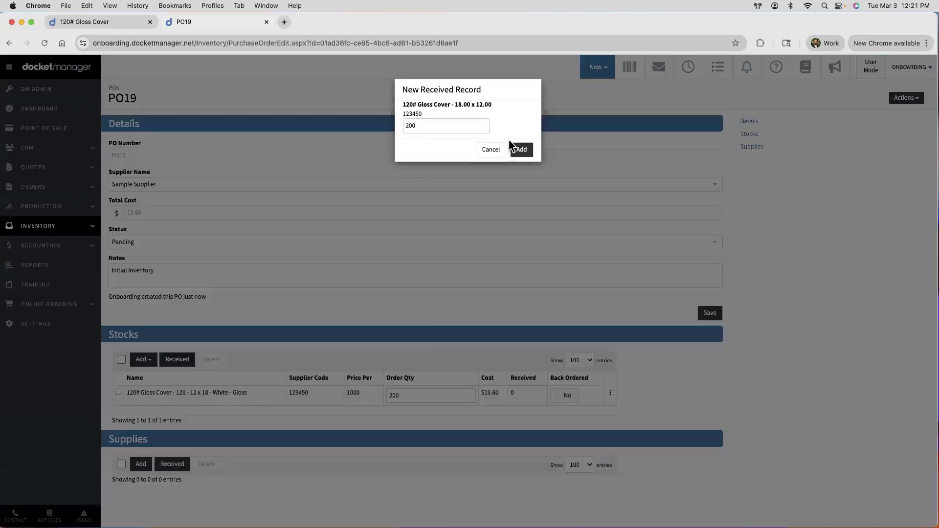
pyautogui.click(516, 149)
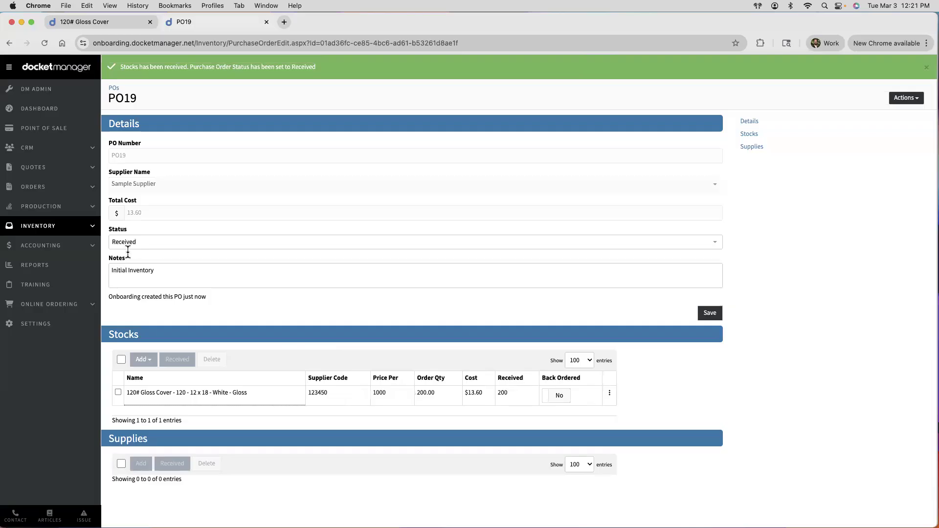
pyautogui.click(718, 314)
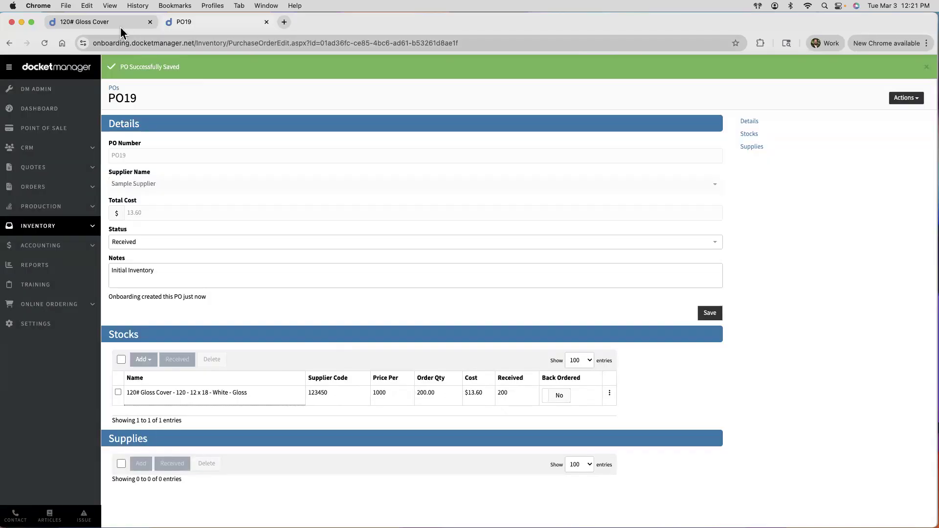
# Reload the 120# Gloss Cover stock page in its own tab and examine the purchase order's expanded entry under Inventory
pyautogui.click(121, 26)
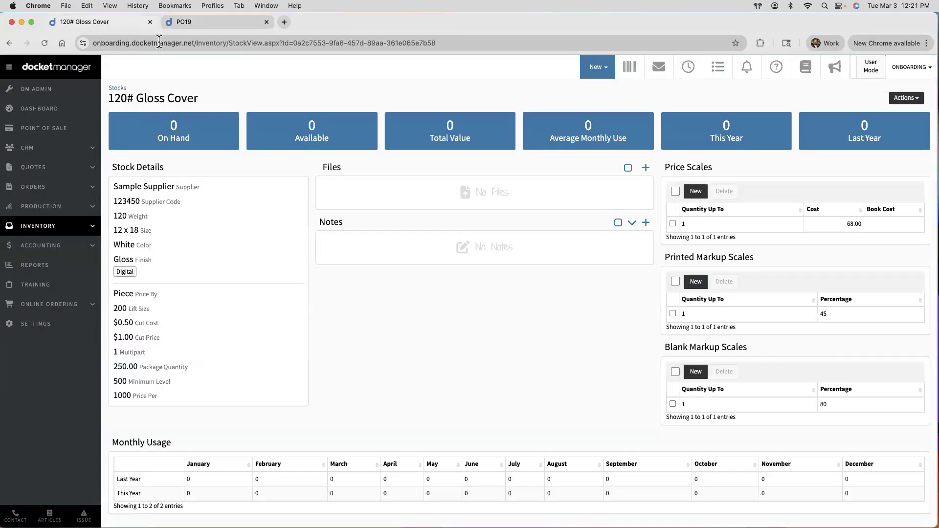
pyautogui.click(158, 41)
pyautogui.press('Return')
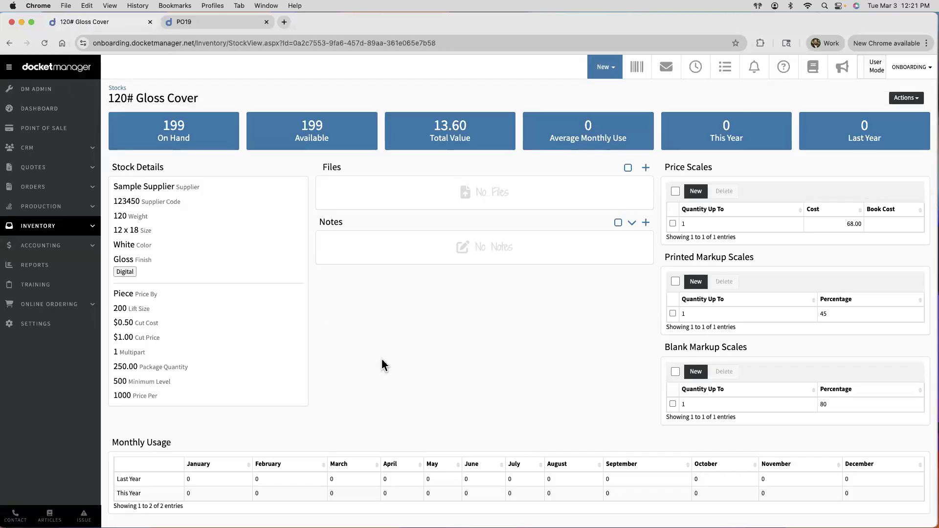
pyautogui.scroll(-3, 382, 358)
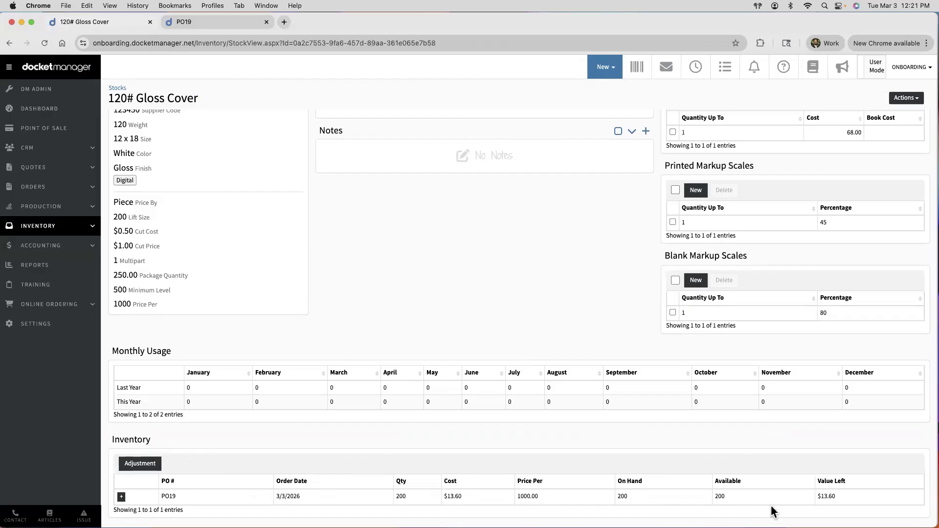
pyautogui.click(121, 497)
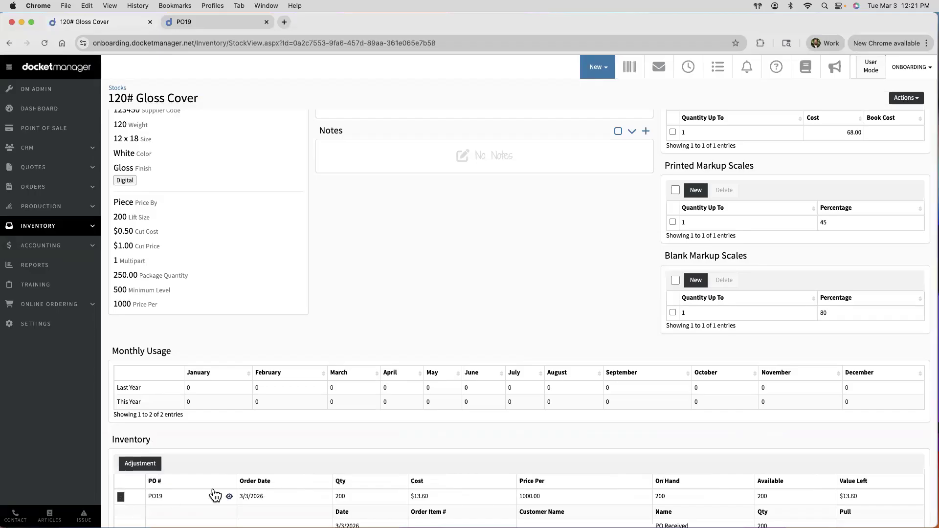
pyautogui.scroll(-1, 216, 495)
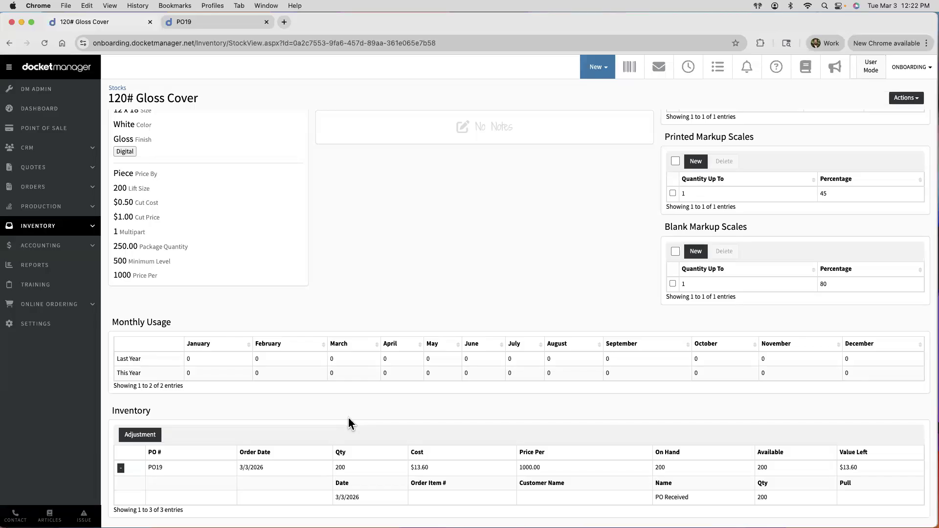
# Open the Stock Import settings in a new browser tab and review the Stock CSV and Stock Price CSV imports
pyautogui.keyDown('super'); pyautogui.click(36, 324); pyautogui.keyUp('super')
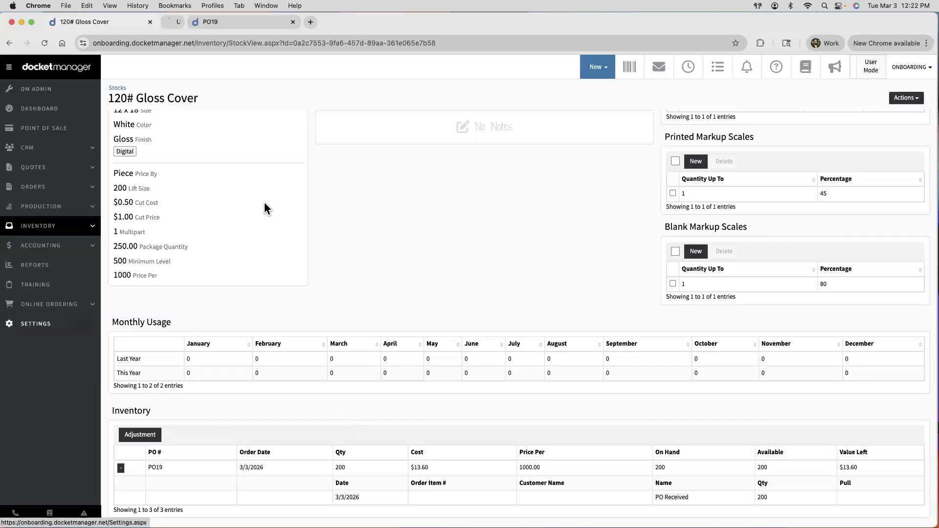
pyautogui.moveTo(239, 21); pyautogui.dragTo(316, 25)
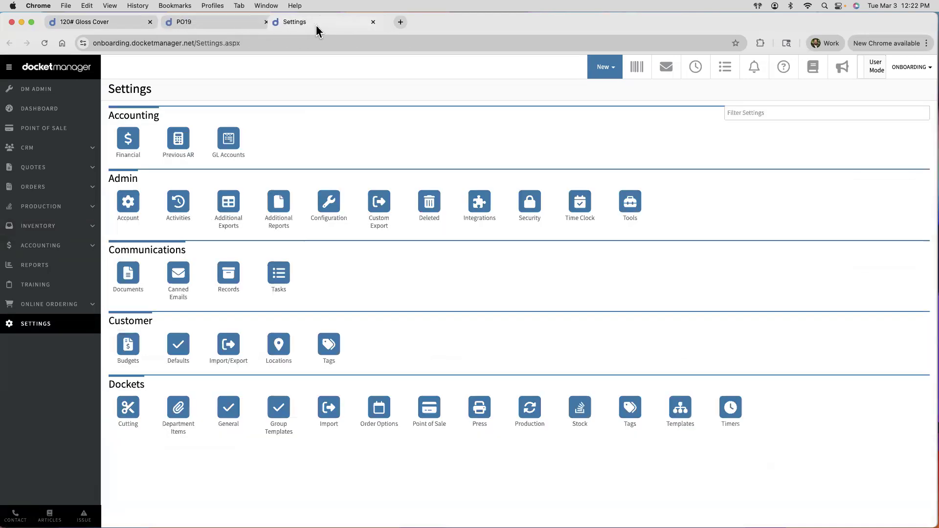
pyautogui.click(585, 414)
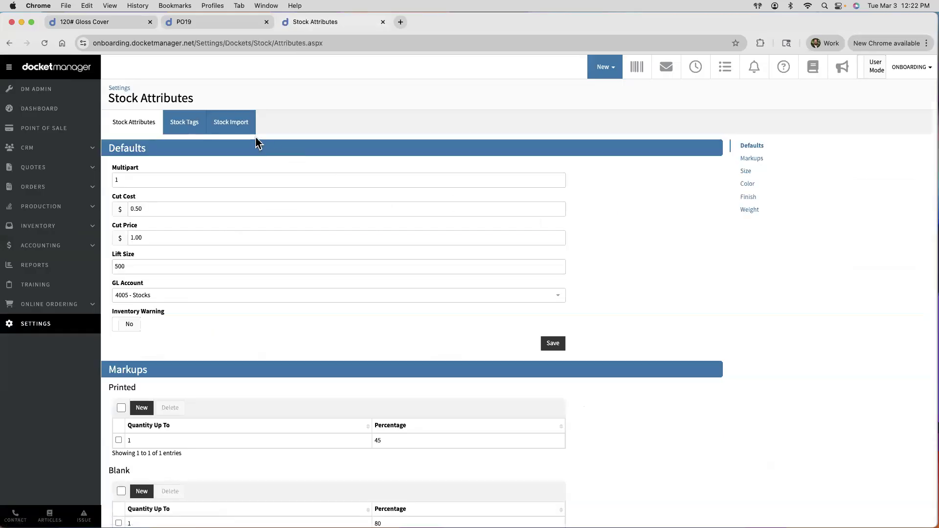
pyautogui.click(240, 131)
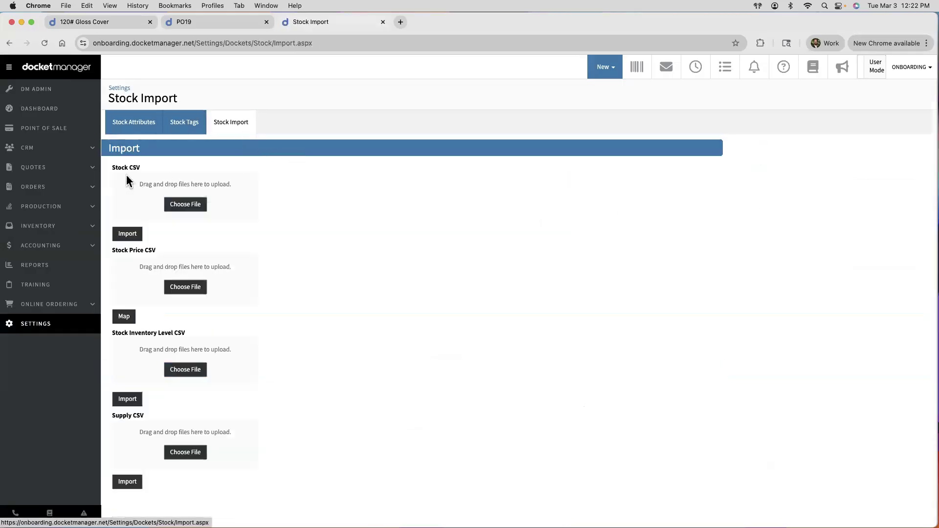
pyautogui.moveTo(138, 164); pyautogui.dragTo(114, 166)
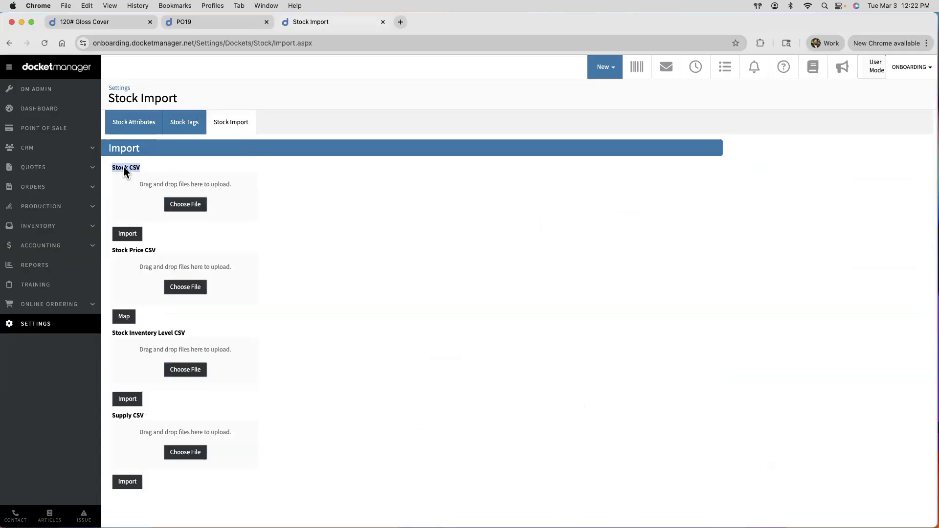
pyautogui.moveTo(158, 250); pyautogui.dragTo(113, 256)
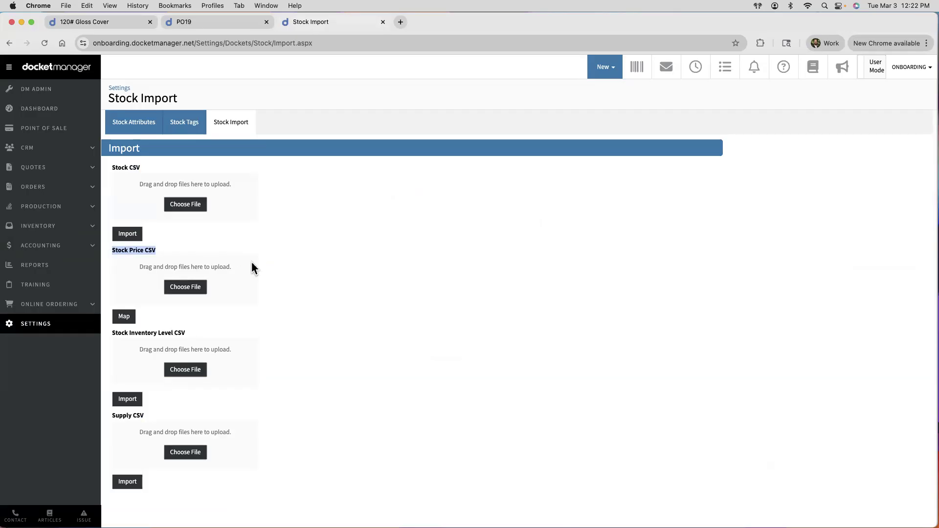
# Search the DocketManager support portal for articles on "Stock Inventory Level CSV"
pyautogui.tripleClick(171, 332)
pyautogui.press('super+c')
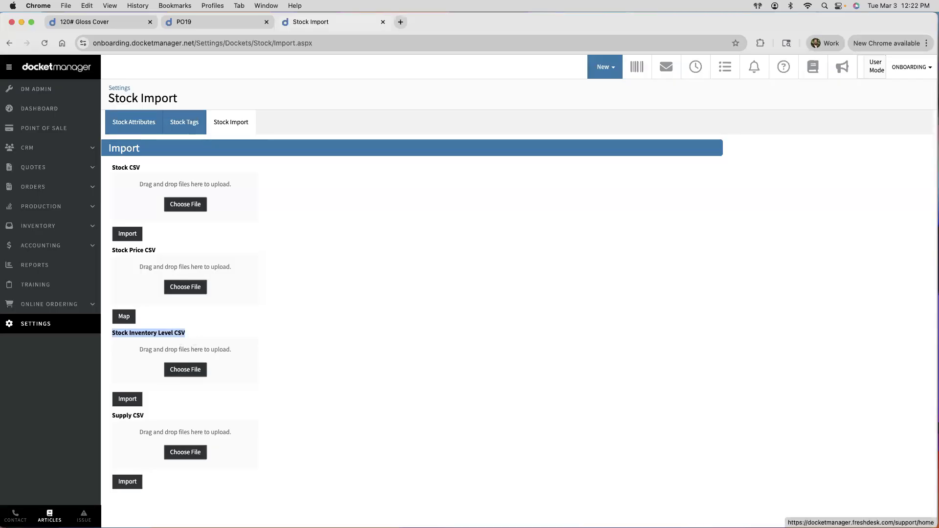
pyautogui.click(49, 515)
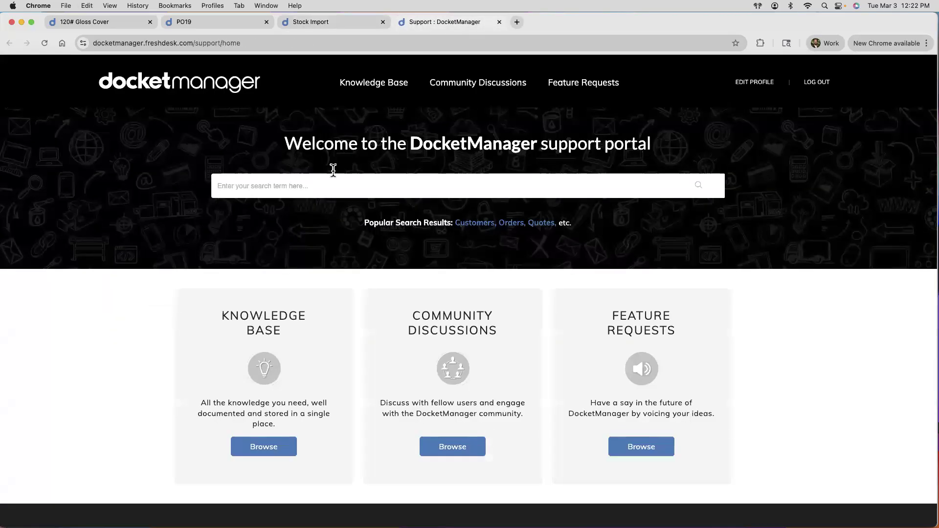
pyautogui.press('super+v')
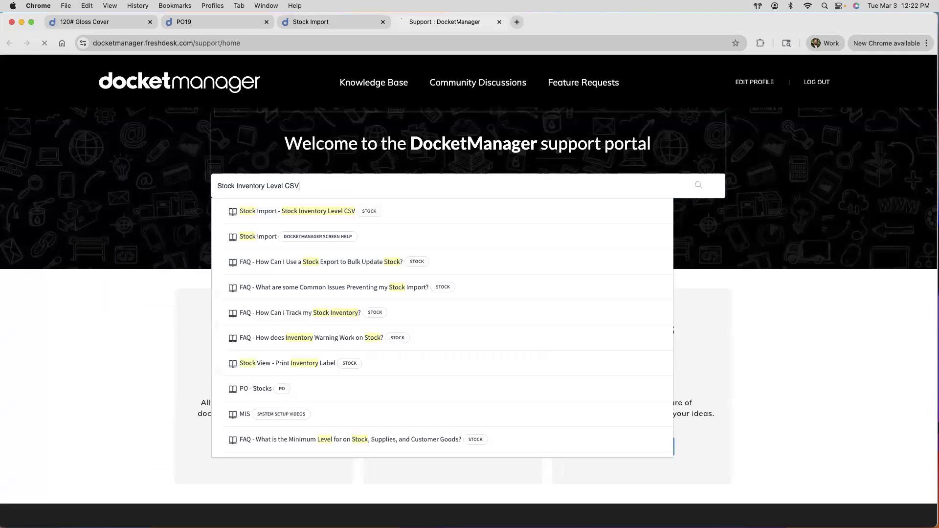
pyautogui.press('Return')
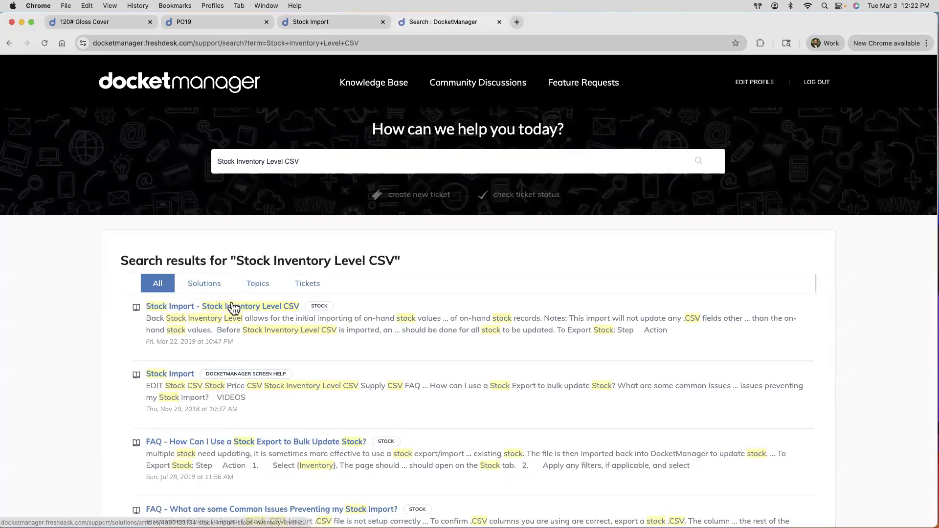
# Read the Stock Import - Stock Inventory Level CSV article through to its attached template, and close the article
pyautogui.click(232, 306)
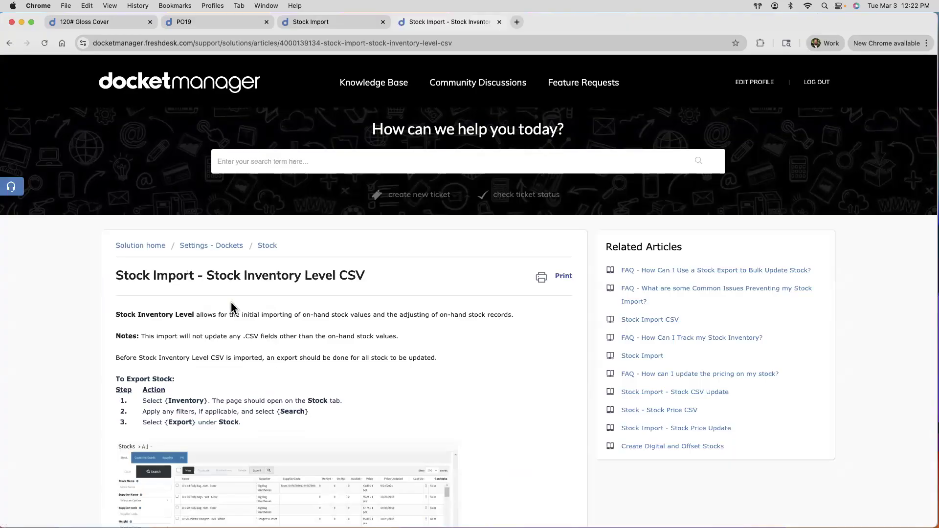
pyautogui.scroll(-5, 233, 308)
pyautogui.scroll(-15, 234, 309)
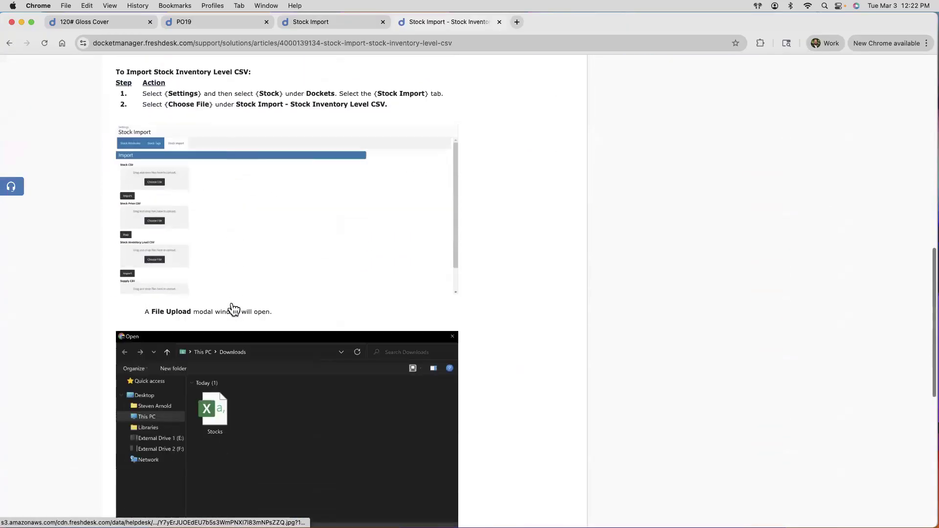
pyautogui.scroll(-3, 232, 307)
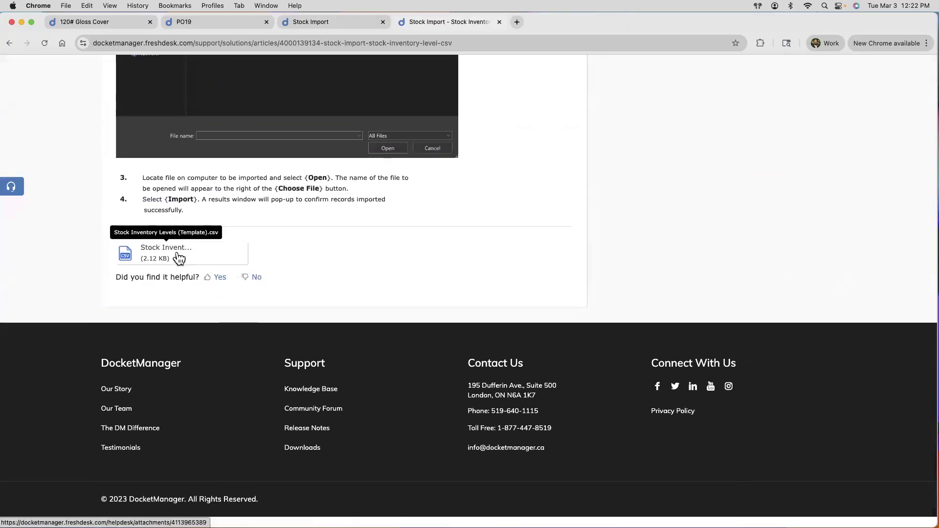
pyautogui.click(499, 21)
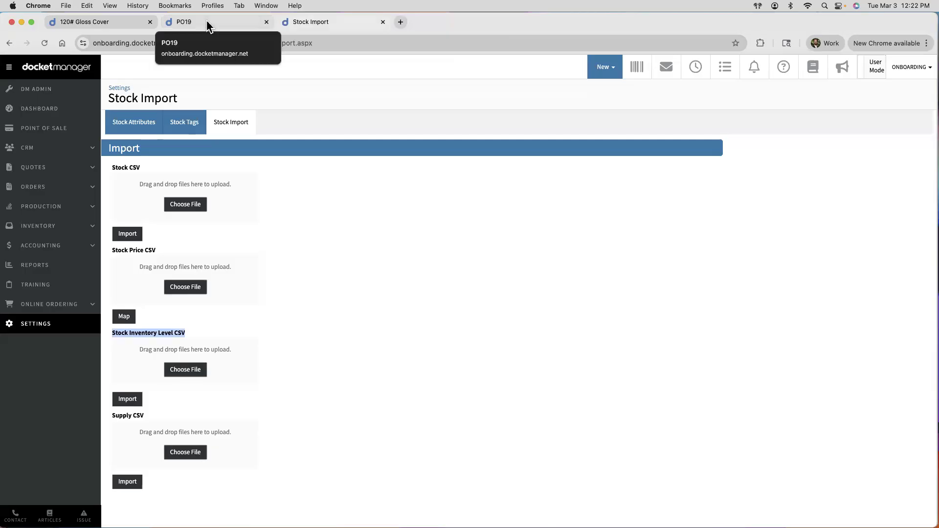
# Review purchase order PO19 and the inventory section of the 120# Gloss Cover stock page
pyautogui.click(190, 25)
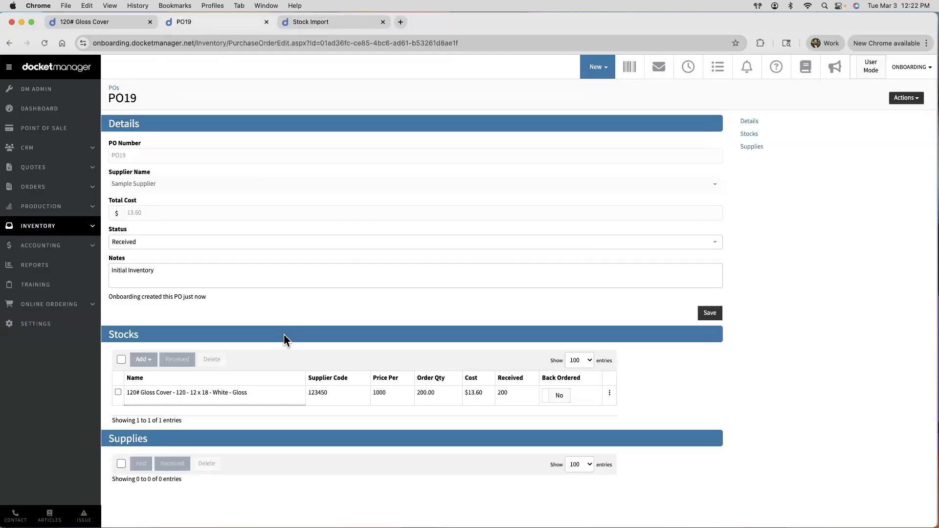
pyautogui.click(114, 21)
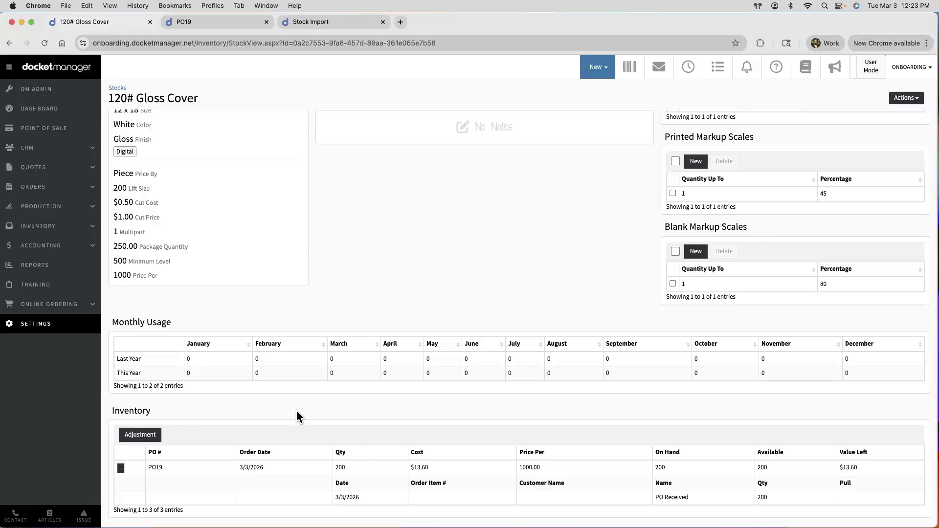
pyautogui.moveTo(28, 230)
pyautogui.moveTo(41, 192)
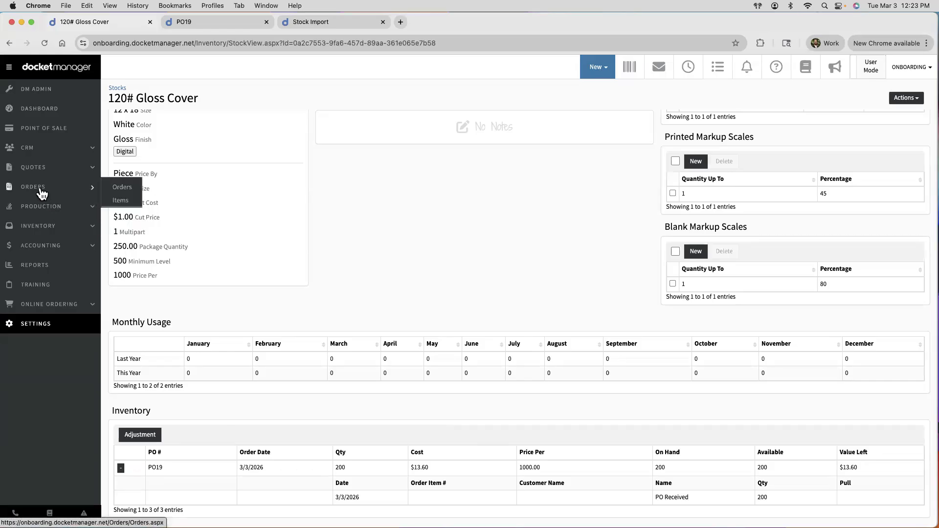
# Create and save a new order named Rack Card for the Walk-In - 2 customer, choosing a contact for it
pyautogui.click(37, 169)
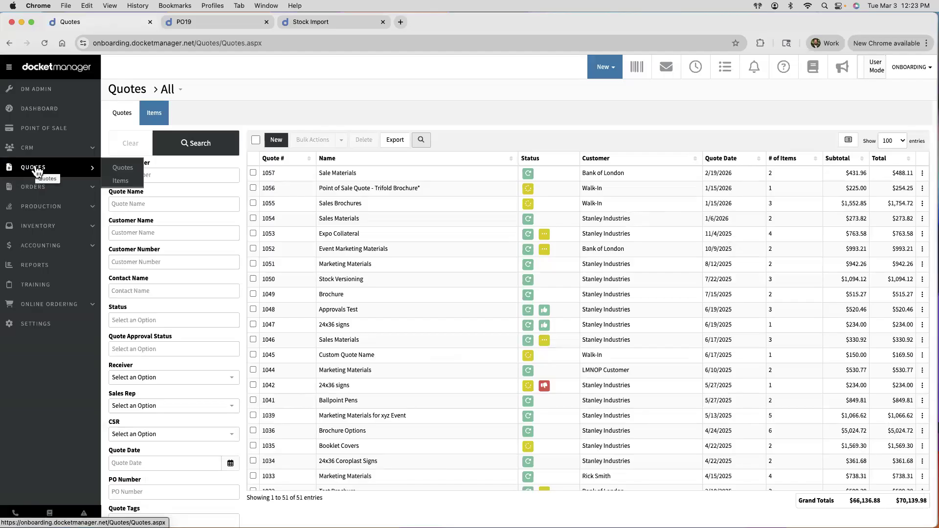
pyautogui.click(34, 191)
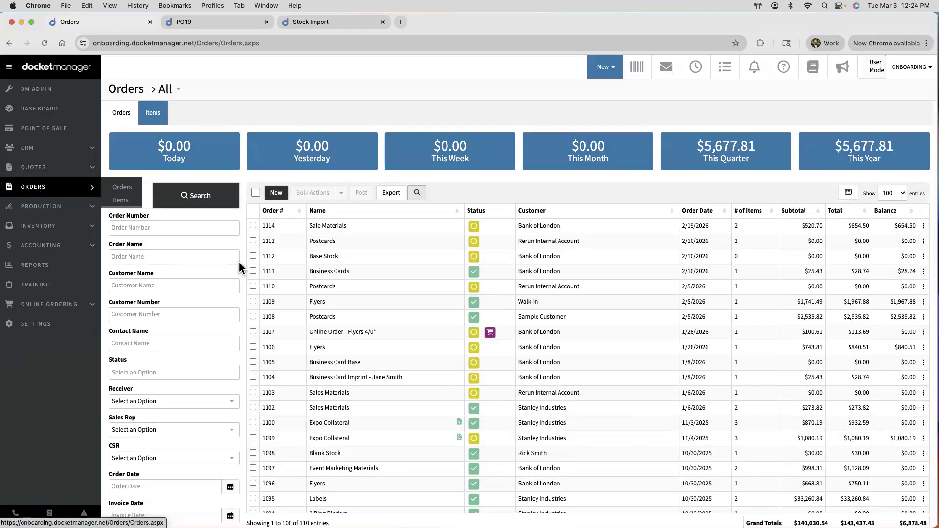
pyautogui.click(280, 195)
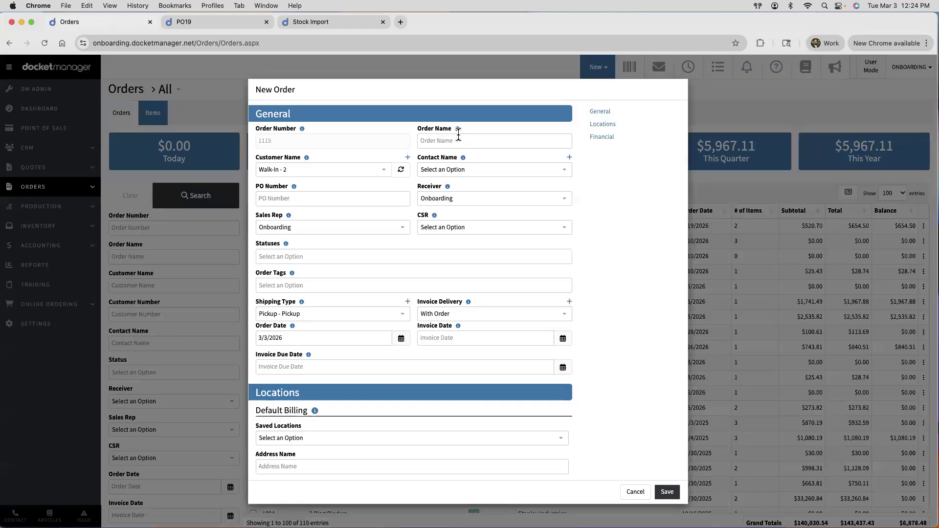
pyautogui.click(458, 139)
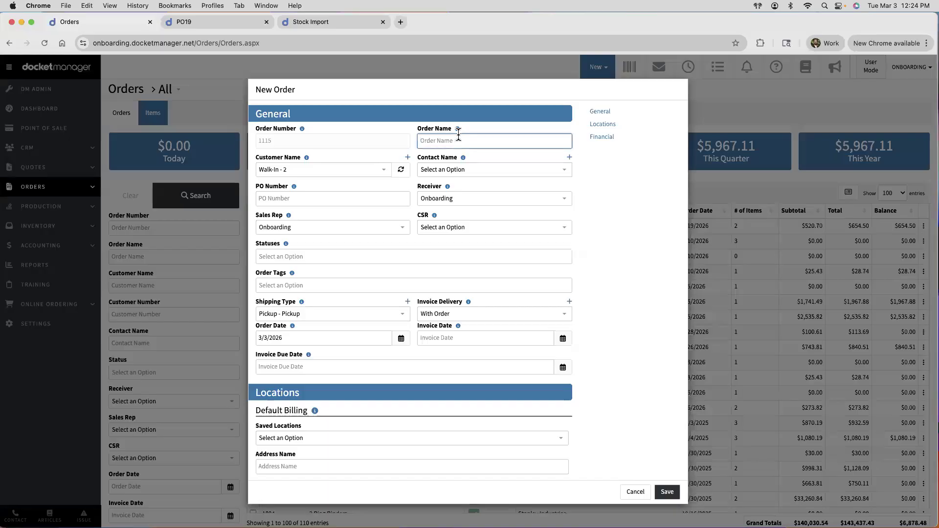
pyautogui.write('Rack Card')
pyautogui.click(307, 174)
pyautogui.click(313, 171)
pyautogui.click(489, 169)
pyautogui.click(470, 200)
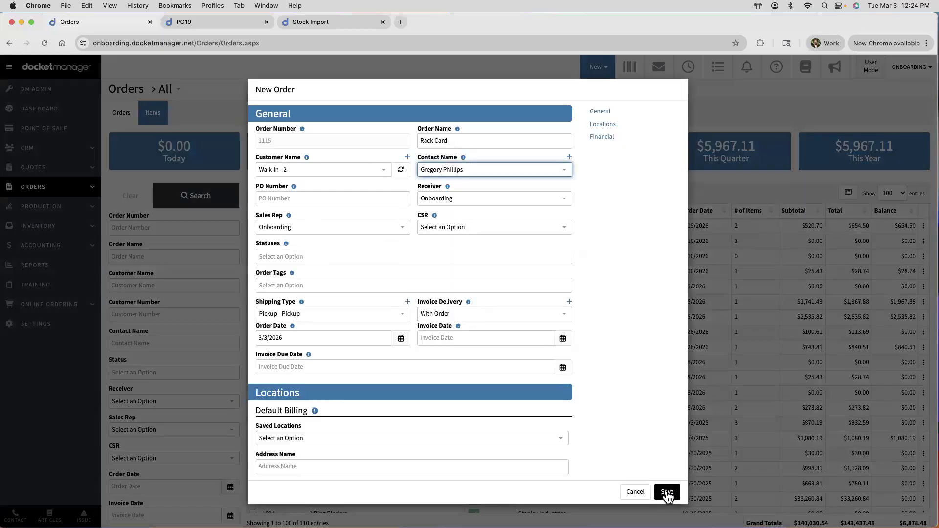
pyautogui.click(666, 491)
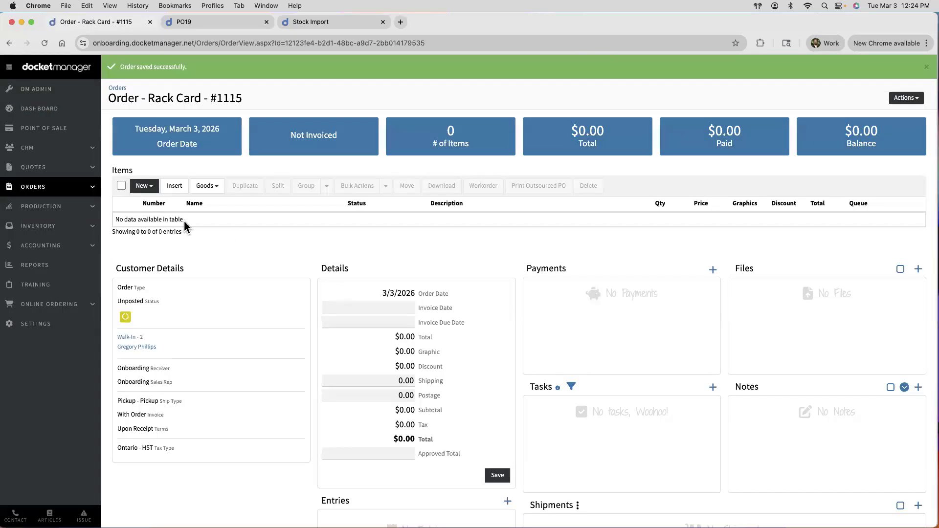
# Start a Rack Card item in the order with the Digital press group, Digital Color press and 1 color sheet
pyautogui.click(143, 185)
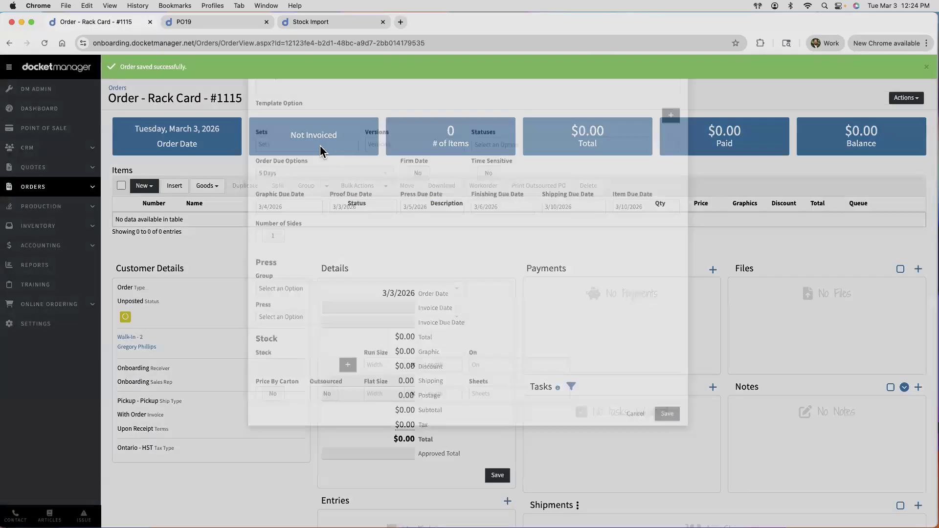
pyautogui.click(301, 126)
pyautogui.write('Rack Card')
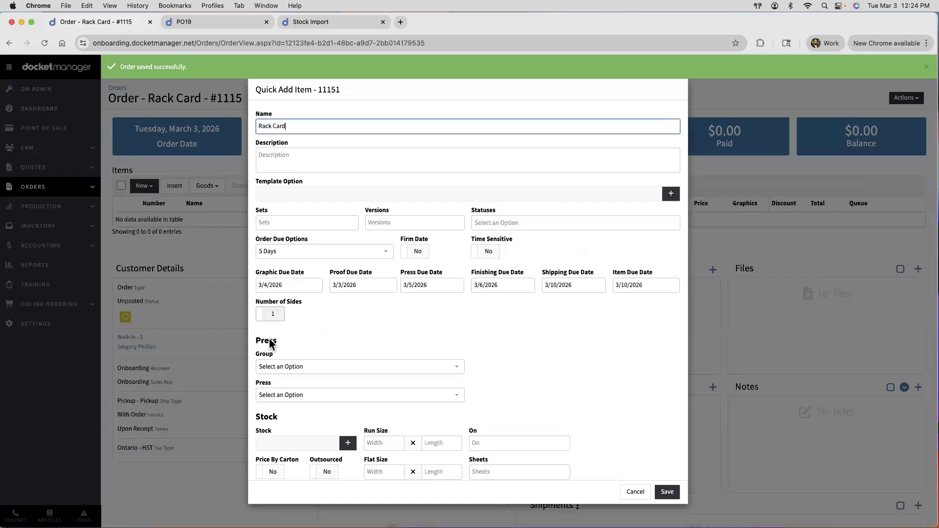
pyautogui.click(283, 367)
pyautogui.click(288, 398)
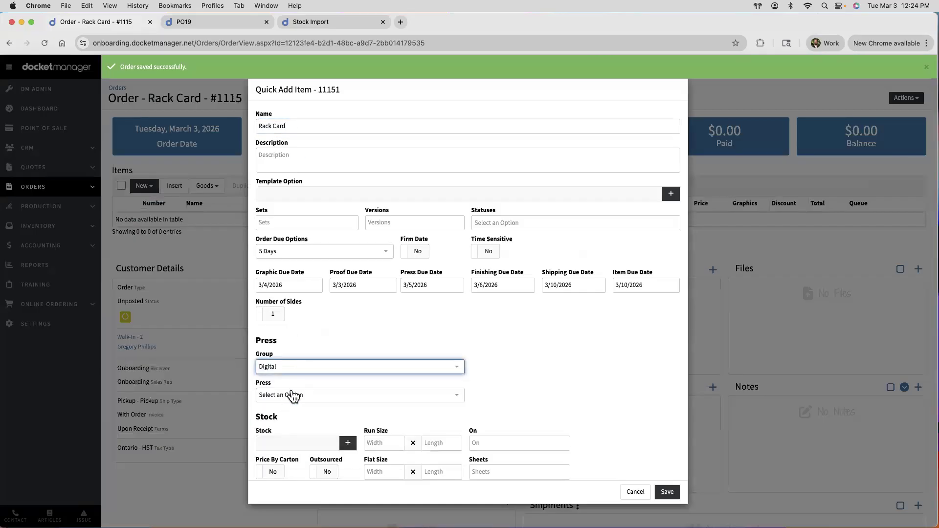
pyautogui.click(292, 394)
pyautogui.click(289, 439)
pyautogui.click(502, 390)
pyautogui.write('1')
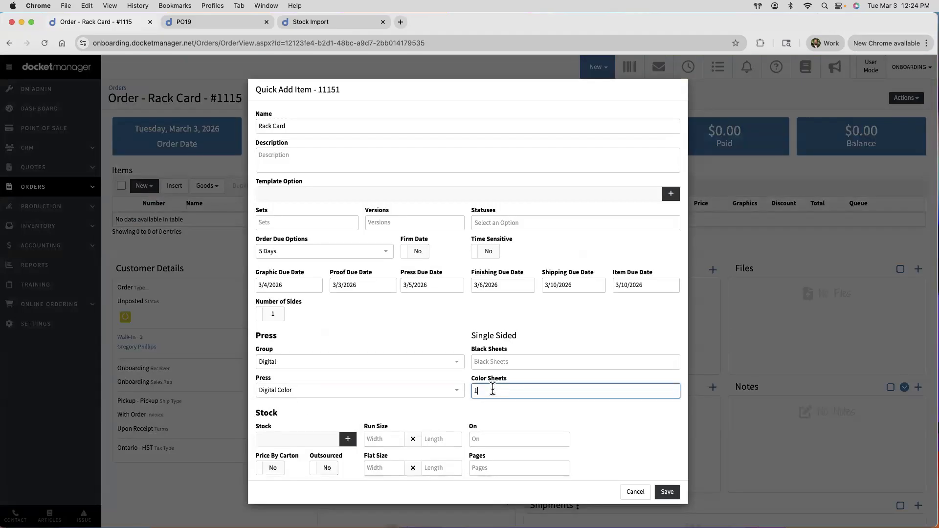
# Open the stock selection for the item and set its filters to the Digital tag and Gloss finish
pyautogui.scroll(-5, 492, 390)
pyautogui.click(347, 315)
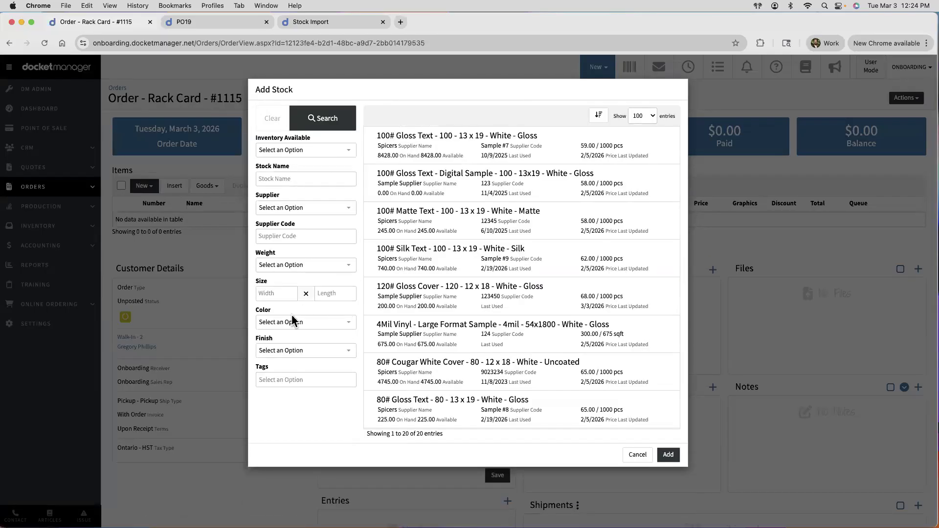
pyautogui.click(266, 381)
pyautogui.click(279, 400)
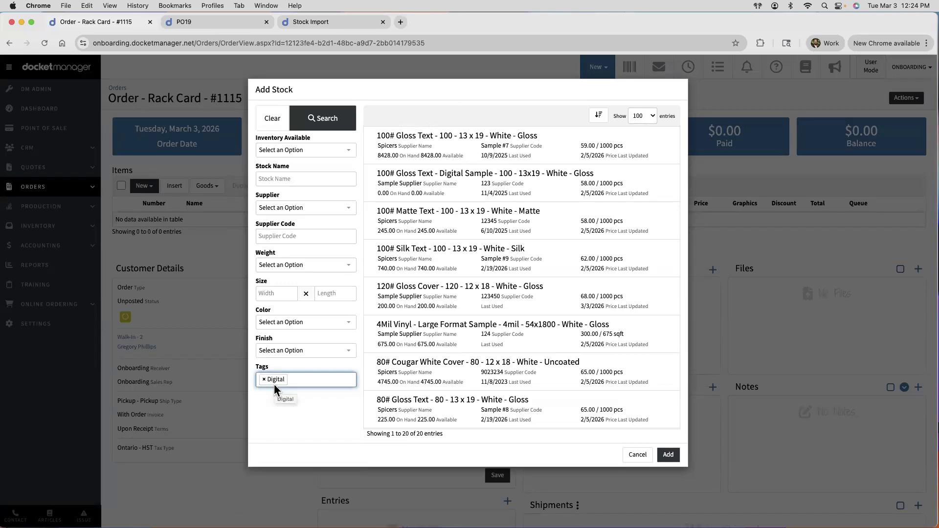
pyautogui.click(273, 350)
pyautogui.click(269, 380)
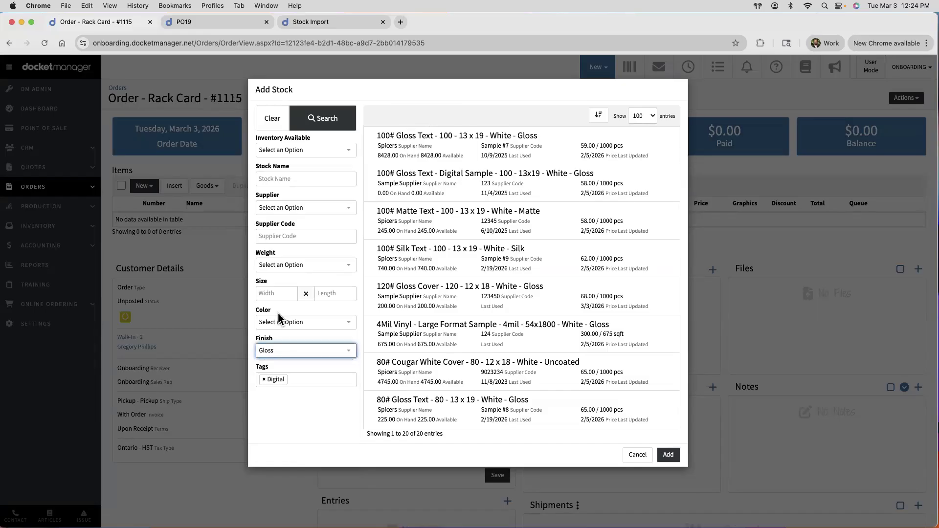
# Search for stocks sized 12 x 18 and add the 120# Gloss Cover stock to the item
pyautogui.click(274, 294)
pyautogui.write('12')
pyautogui.press('Tab')
pyautogui.write('1')
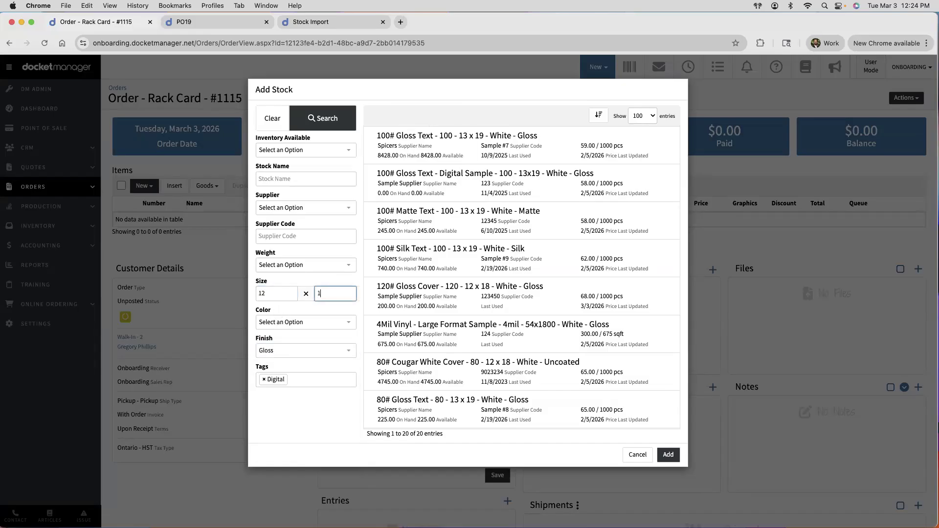
pyautogui.write('8')
pyautogui.click(323, 117)
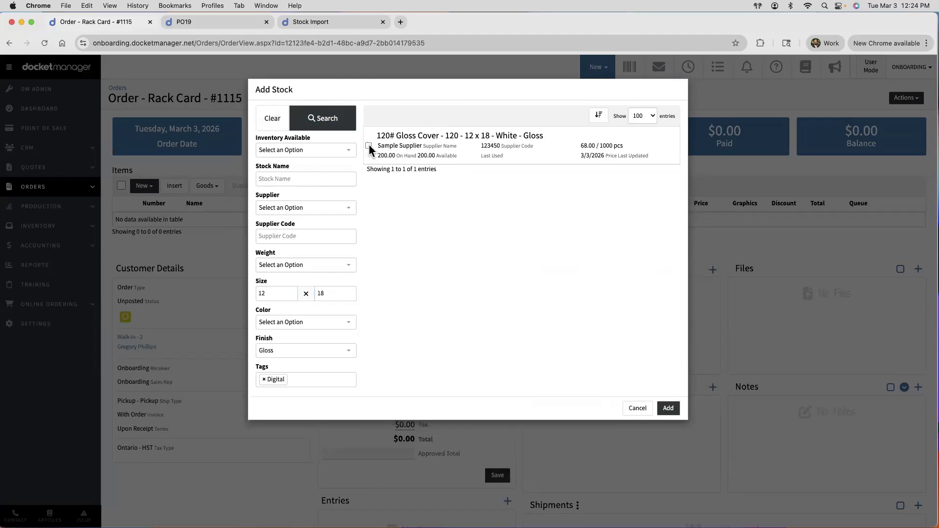
pyautogui.click(368, 145)
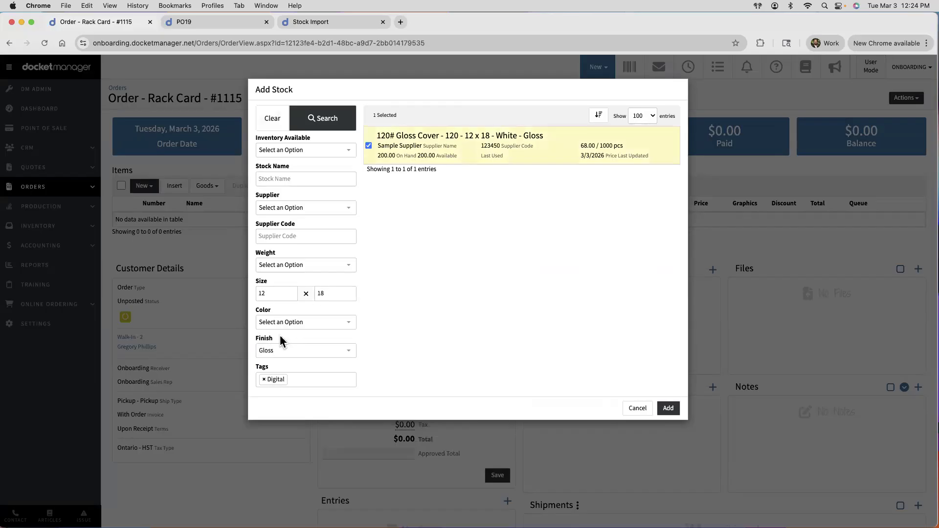
pyautogui.click(667, 407)
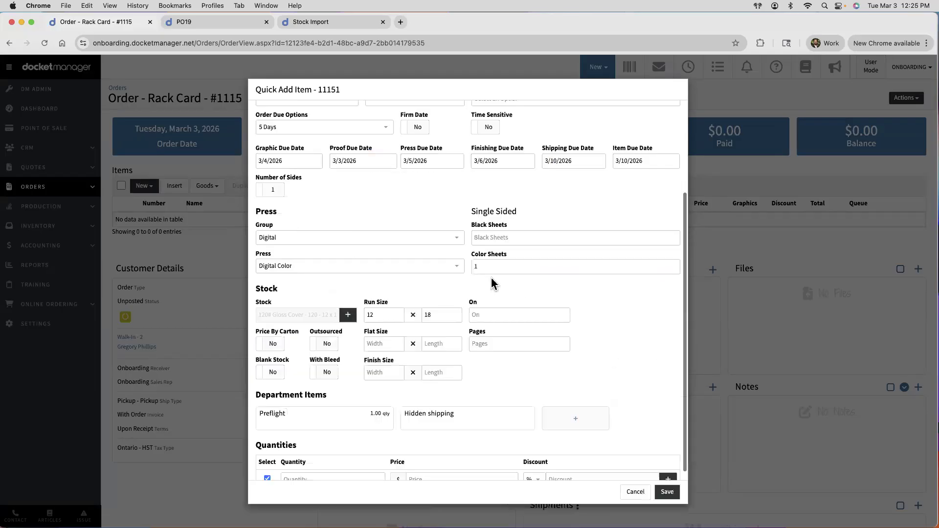
# Set the item's flat size to 4 x 9, turn on With Bleed, and inspect the sheet layout preview
pyautogui.click(380, 344)
pyautogui.write('4')
pyautogui.click(450, 344)
pyautogui.click(451, 345)
pyautogui.write('9')
pyautogui.click(425, 289)
pyautogui.click(328, 373)
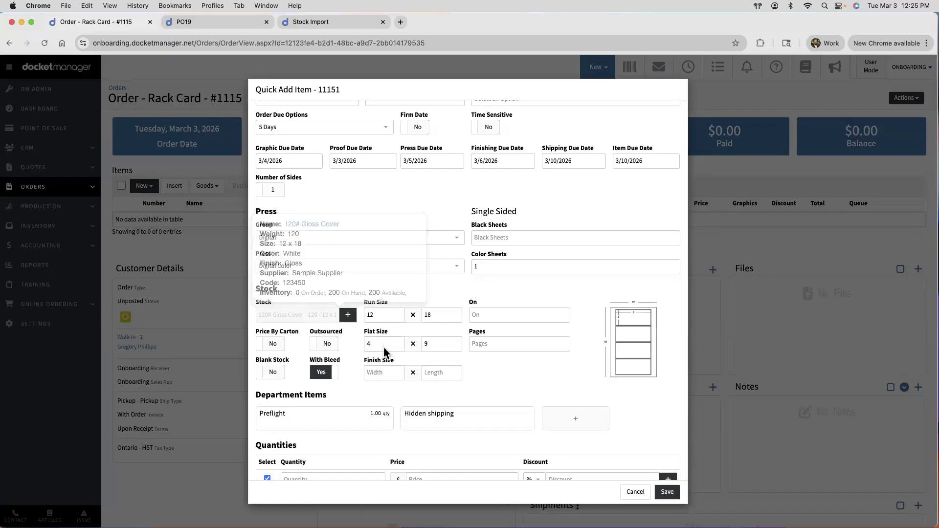
pyautogui.moveTo(614, 330)
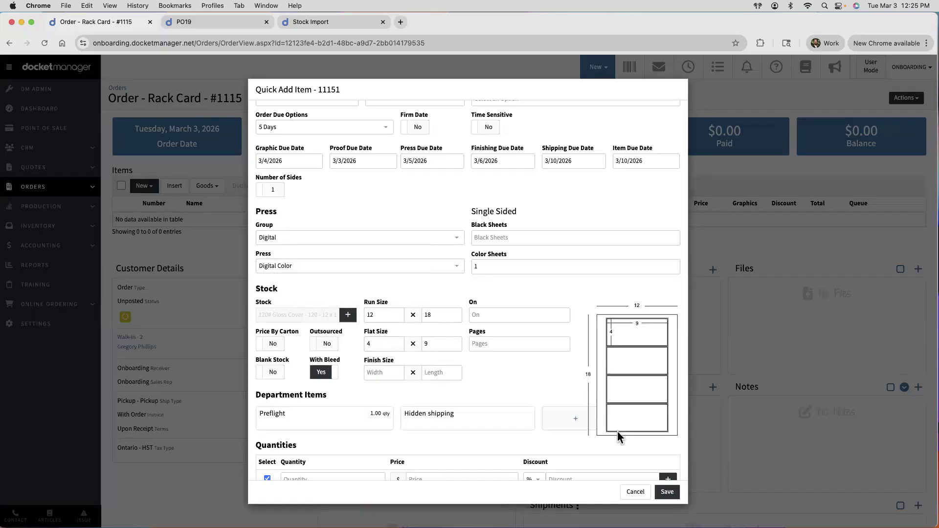
# Set the item's quantity to 2000 and save it to the order
pyautogui.scroll(-1, 472, 377)
pyautogui.click(303, 471)
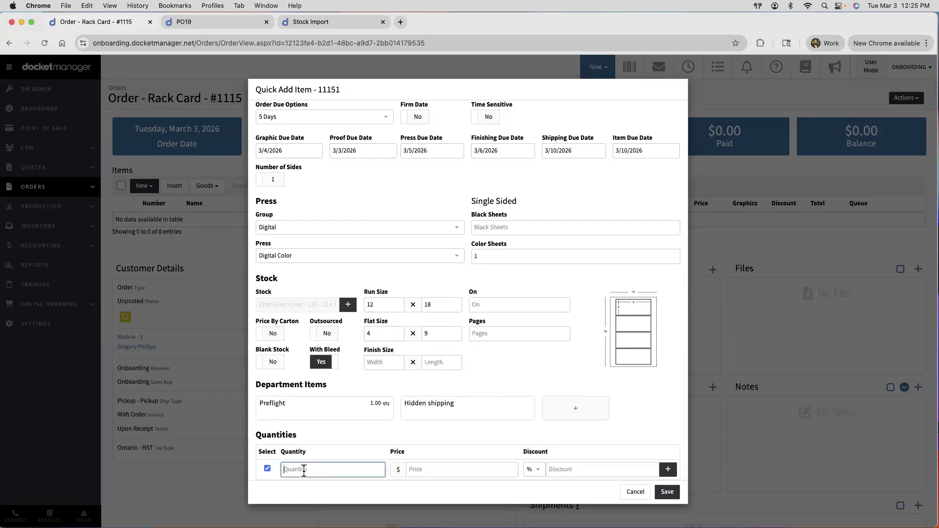
pyautogui.write('2000')
pyautogui.click(667, 491)
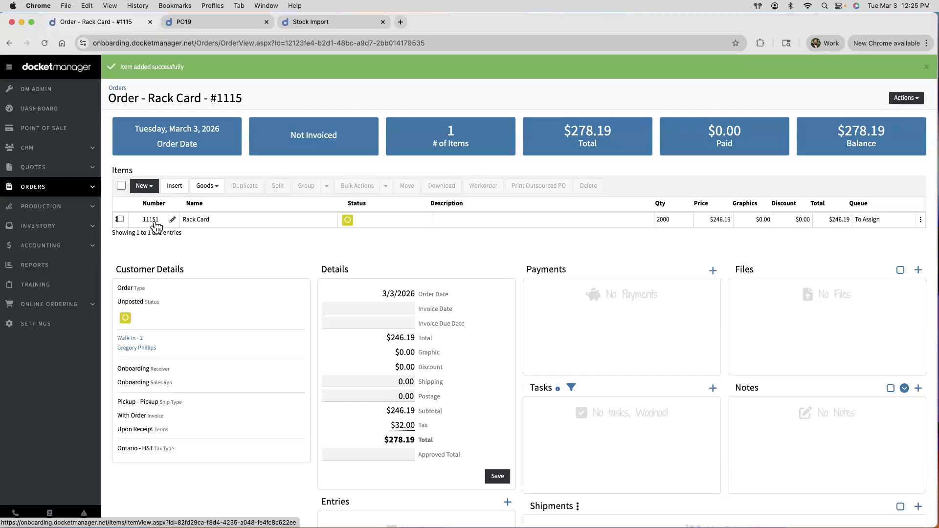
# Move the order's Rack Card item to the Graphics queue
pyautogui.click(120, 220)
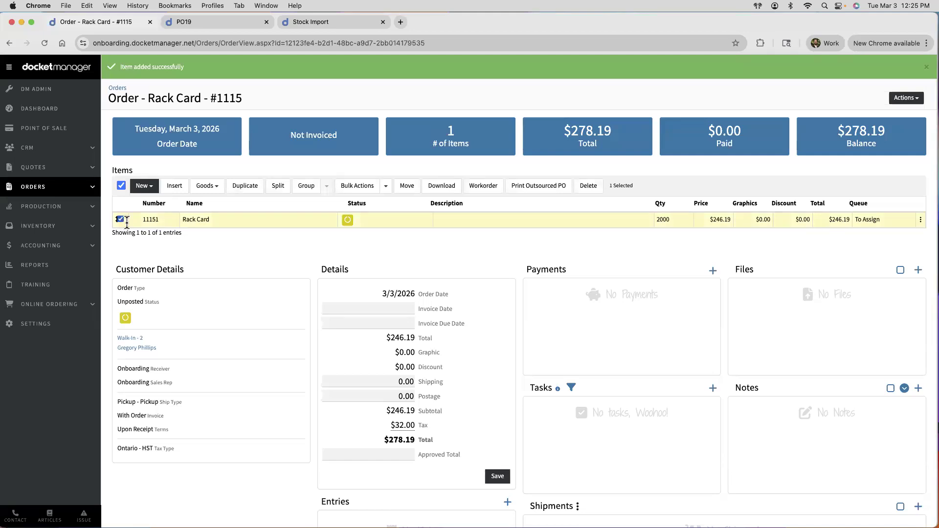
pyautogui.click(478, 190)
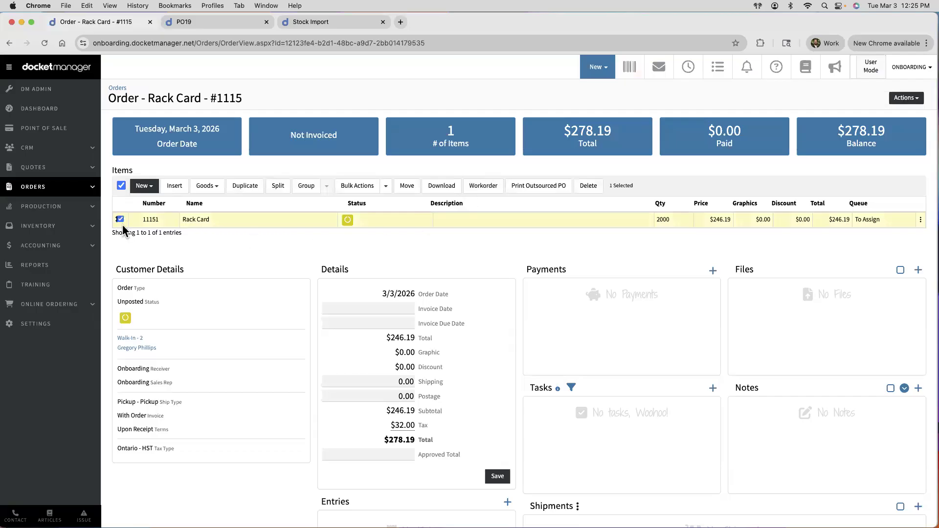
pyautogui.click(408, 189)
pyautogui.click(413, 118)
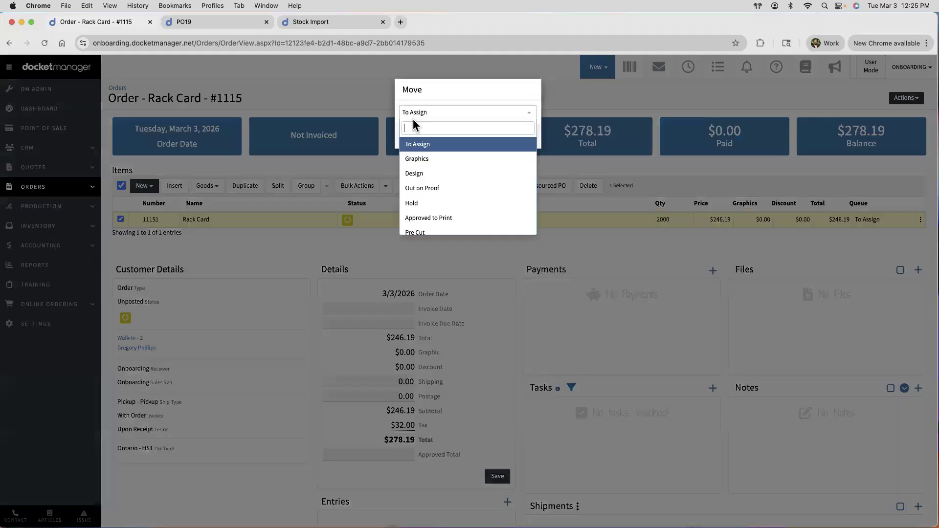
pyautogui.click(416, 155)
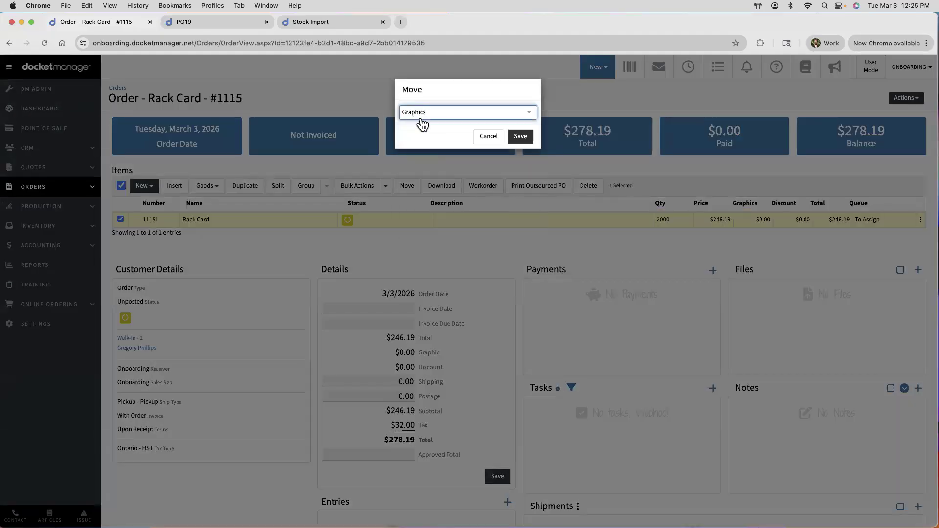
pyautogui.click(518, 137)
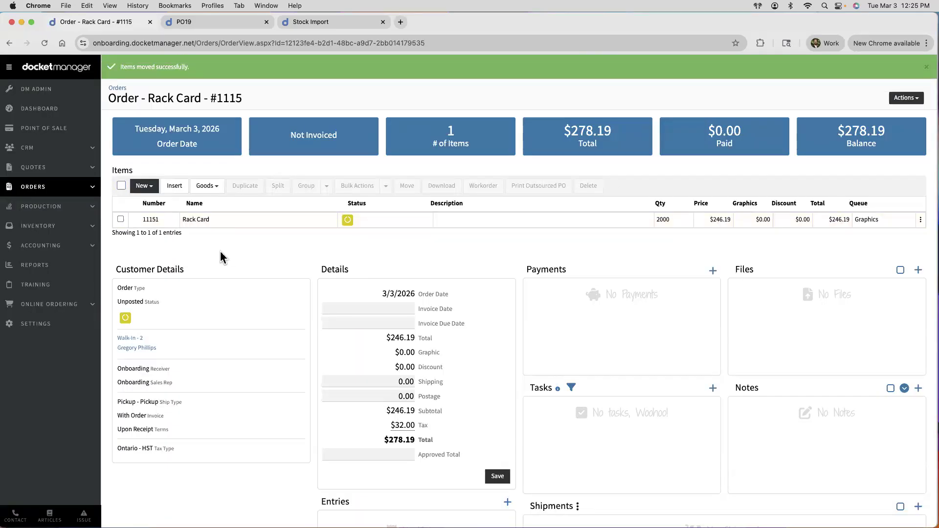
# In the production workflow, move the Rack Card item from the Graphics queue to Approved to Print and open that queue
pyautogui.click(38, 210)
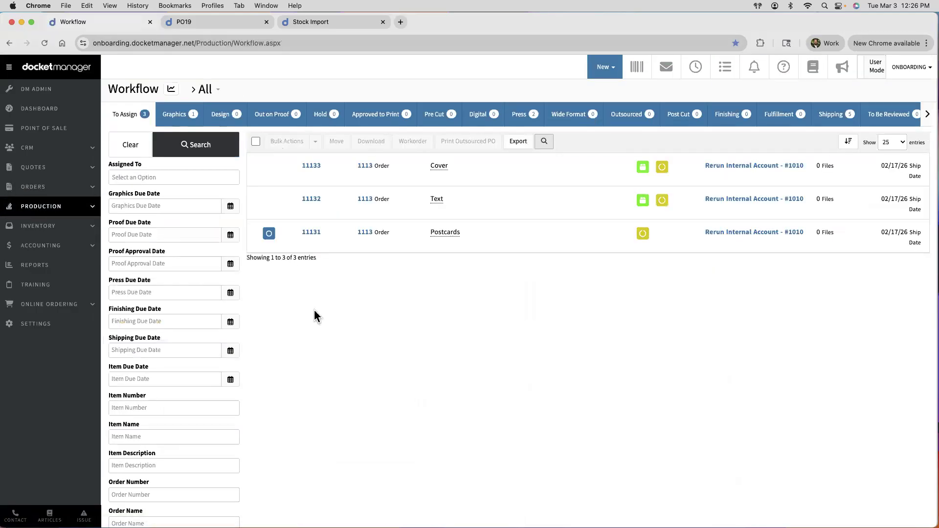
pyautogui.click(172, 115)
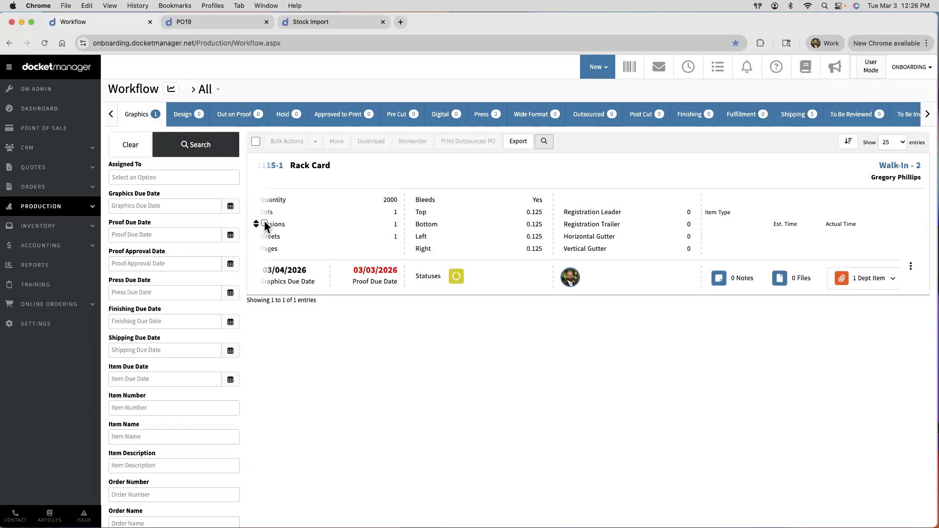
pyautogui.click(264, 224)
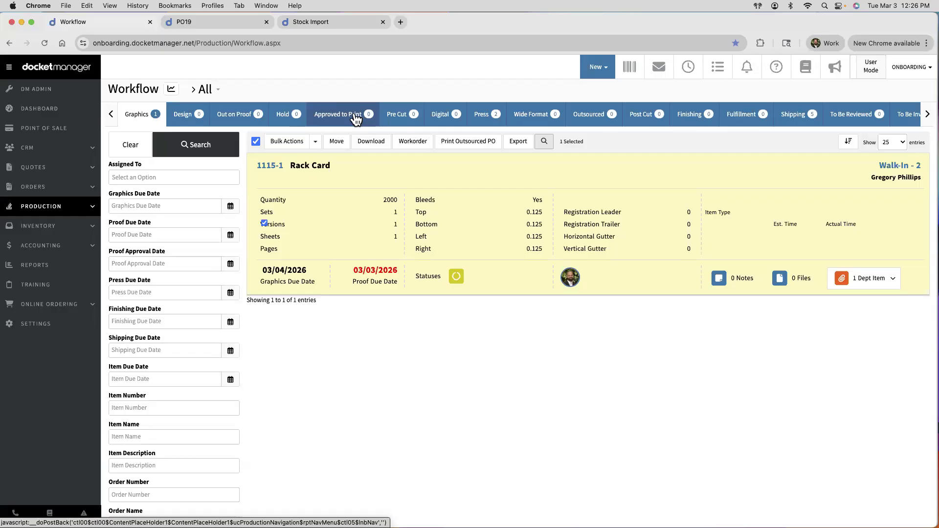
pyautogui.click(336, 141)
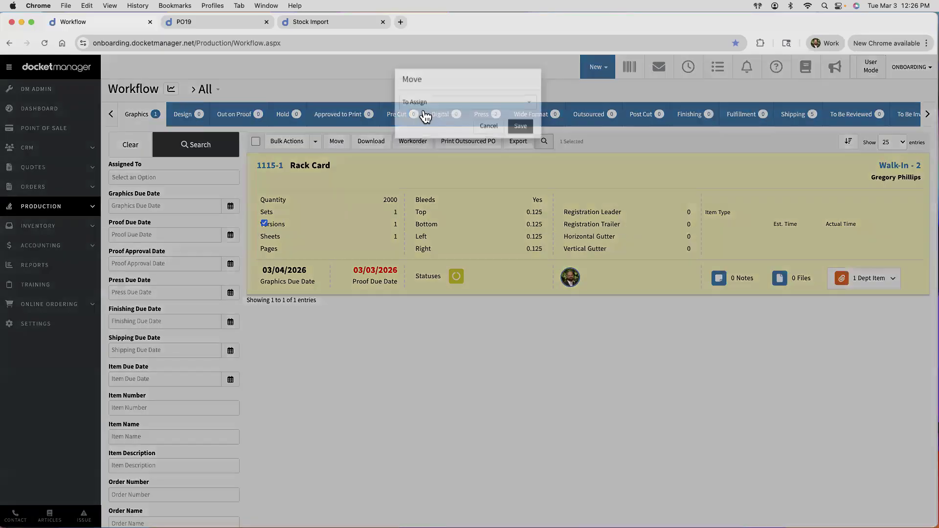
pyautogui.click(426, 116)
pyautogui.click(433, 216)
pyautogui.click(519, 137)
pyautogui.click(338, 115)
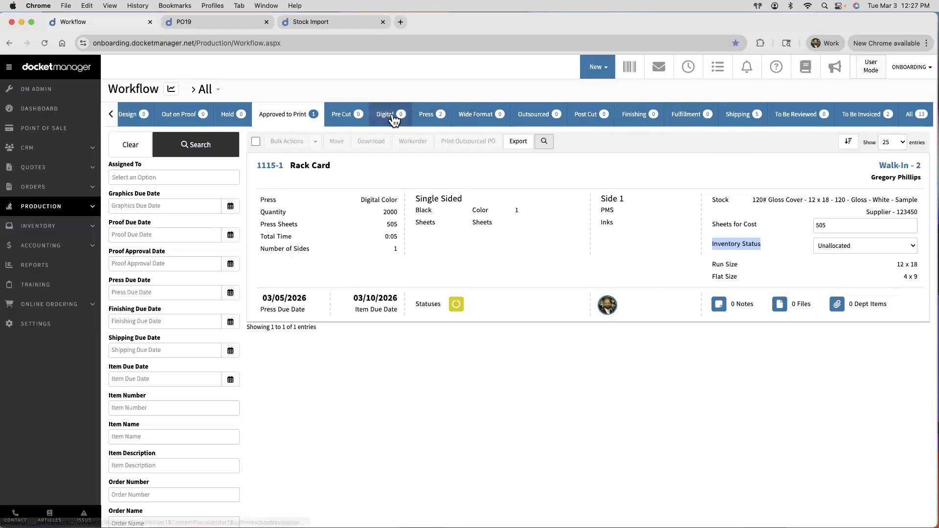
# Move all items in the Press queue to Approved to Print and look over the items in that queue
pyautogui.click(427, 118)
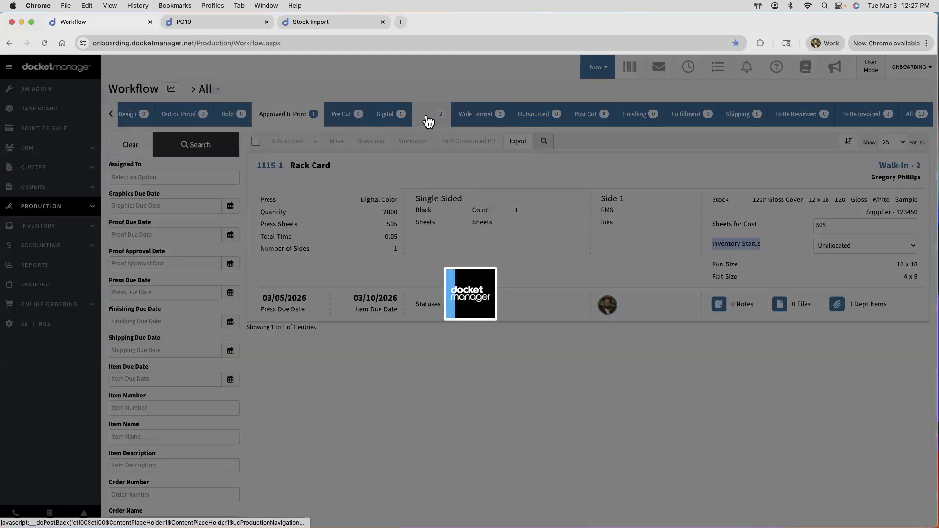
pyautogui.click(255, 141)
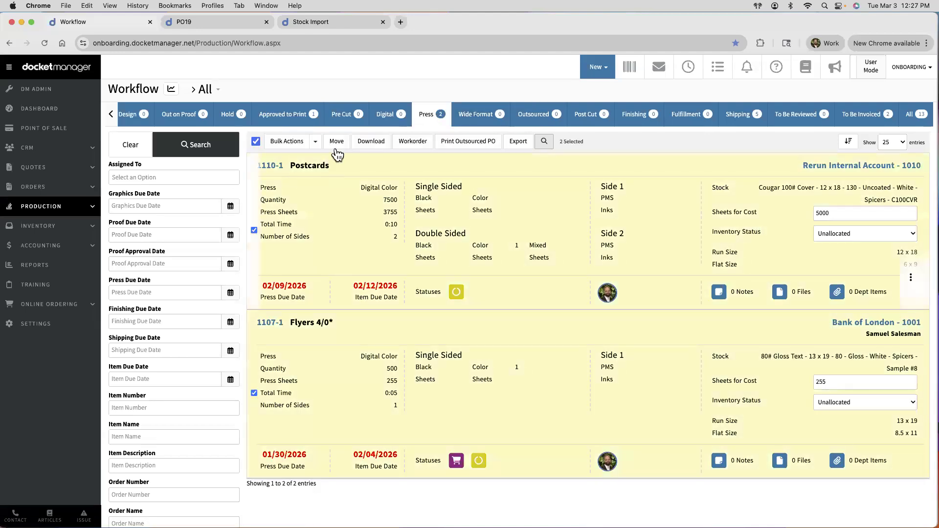
pyautogui.click(337, 141)
pyautogui.click(436, 116)
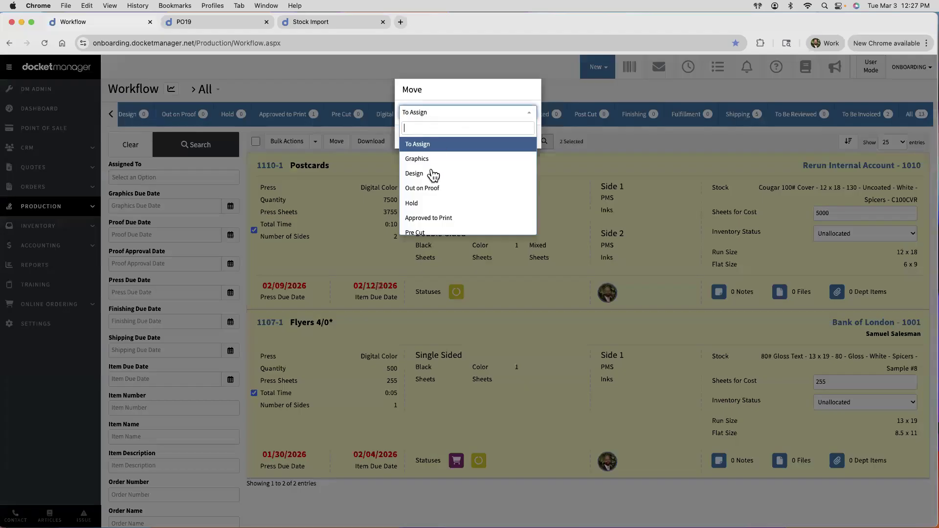
pyautogui.click(430, 218)
pyautogui.click(521, 137)
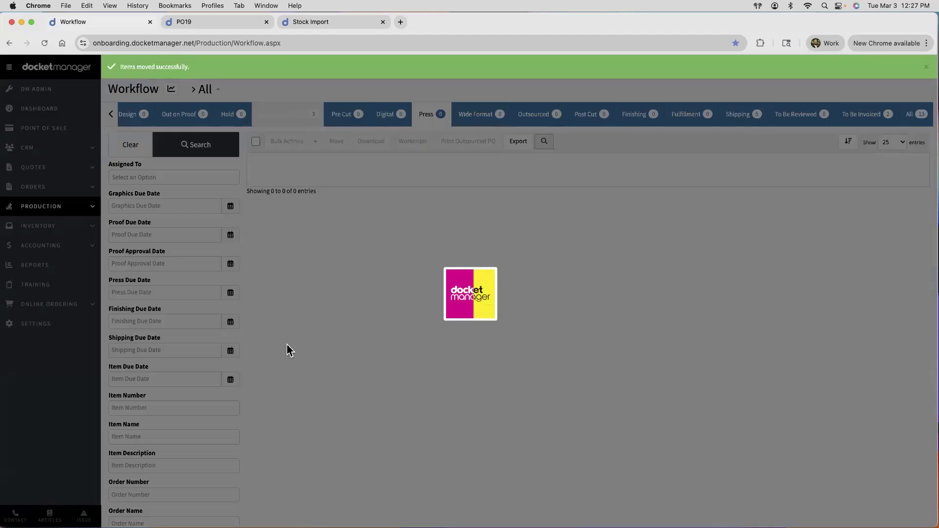
pyautogui.scroll(-3, 290, 342)
pyautogui.scroll(3, 290, 342)
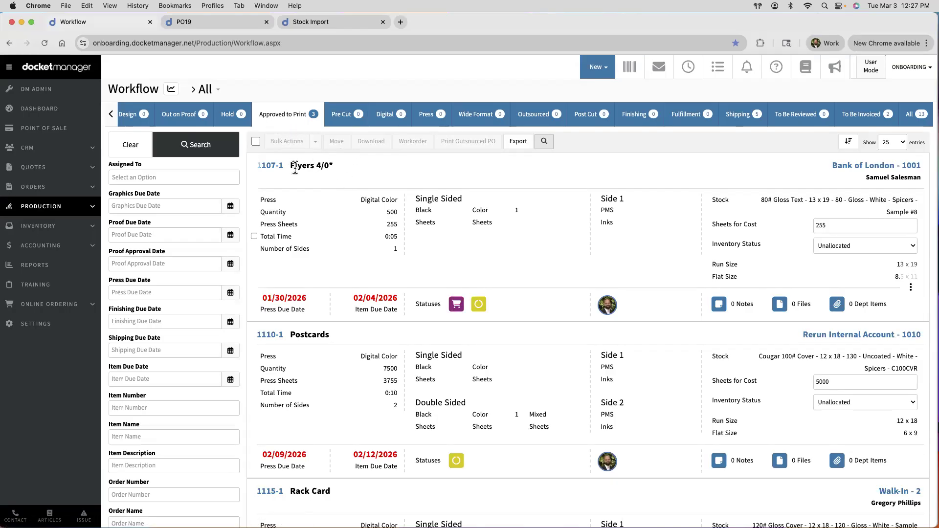
# Select all items in the Approved to Print queue and view the Inventory Status options of the Flyers 4/0* and Postcards items
pyautogui.click(253, 140)
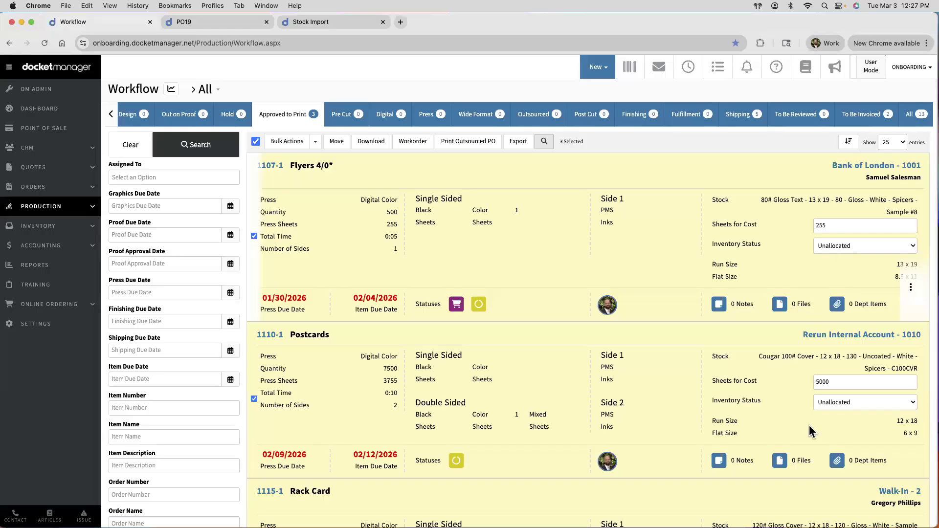
pyautogui.scroll(-3, 795, 406)
pyautogui.scroll(3, 812, 318)
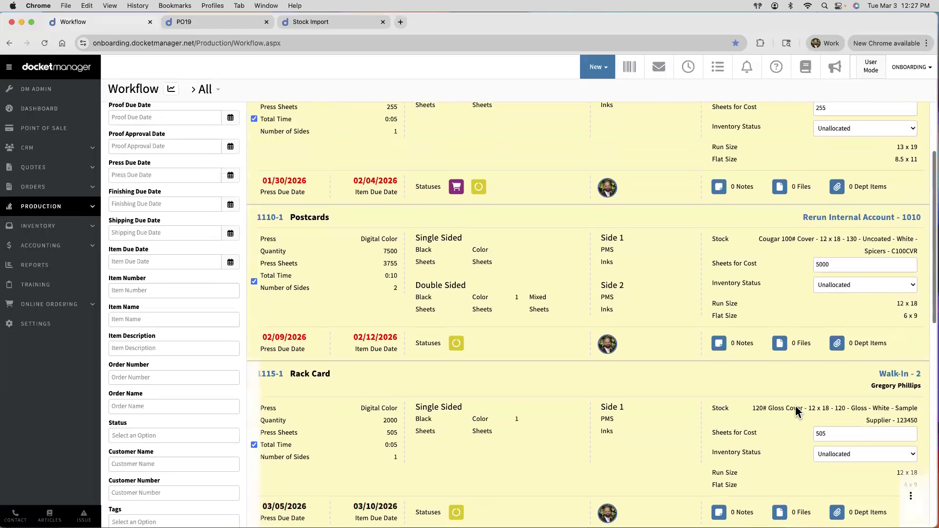
pyautogui.click(831, 236)
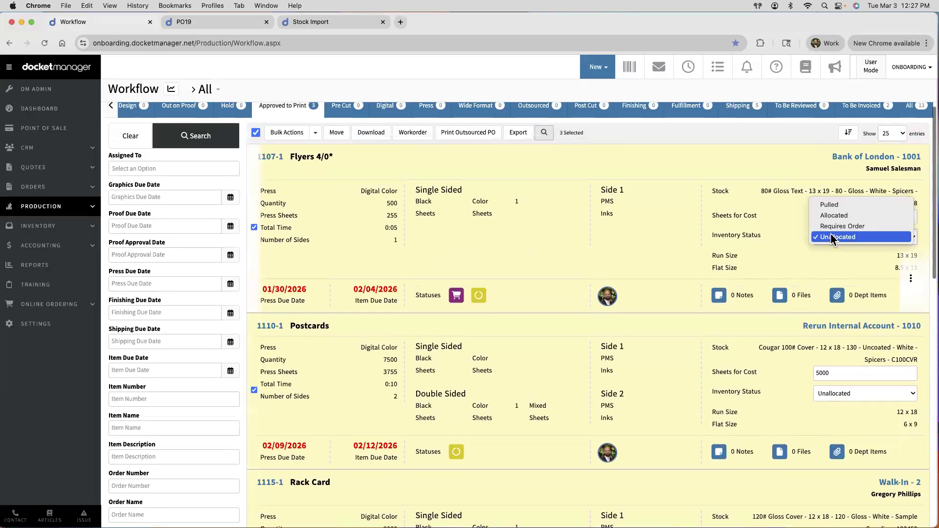
pyautogui.click(781, 253)
pyautogui.click(830, 401)
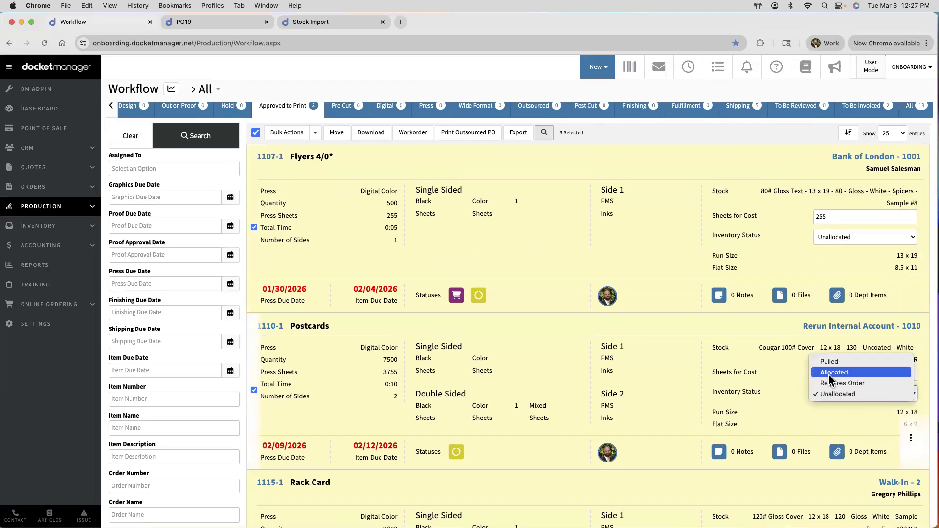
pyautogui.click(767, 405)
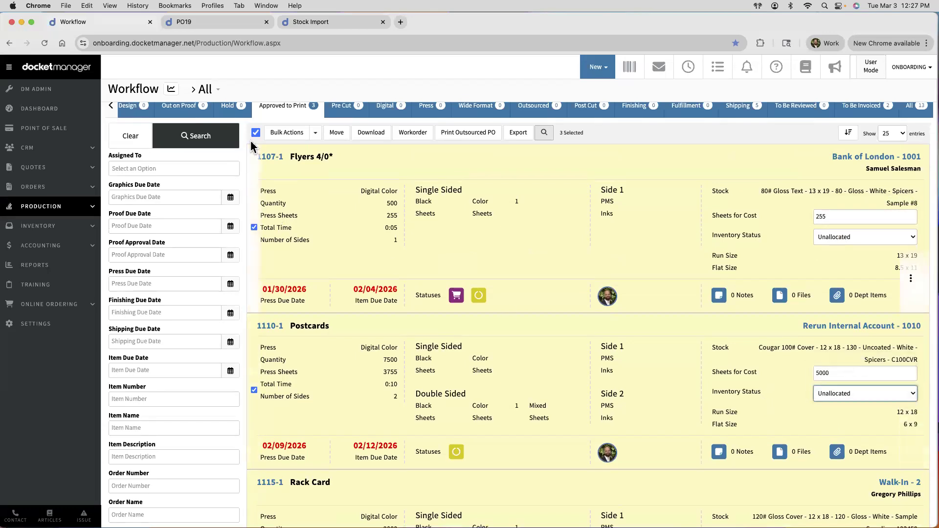
# Bulk-set the selected items' Inventory Status to Allocated and save the change
pyautogui.click(315, 133)
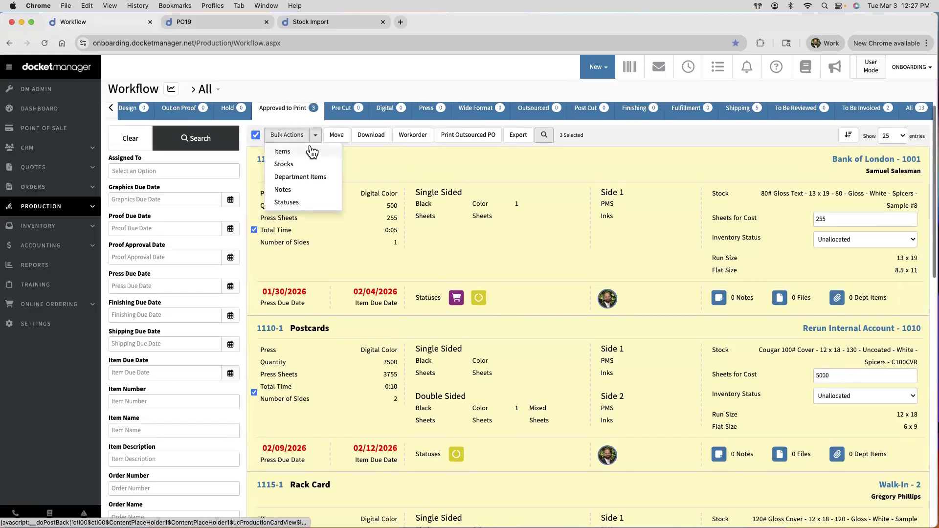
pyautogui.click(310, 151)
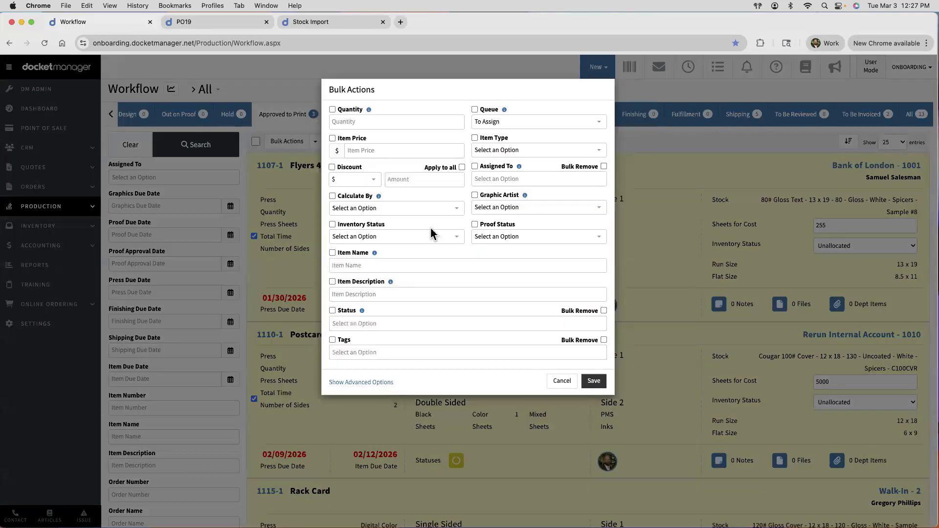
pyautogui.click(404, 238)
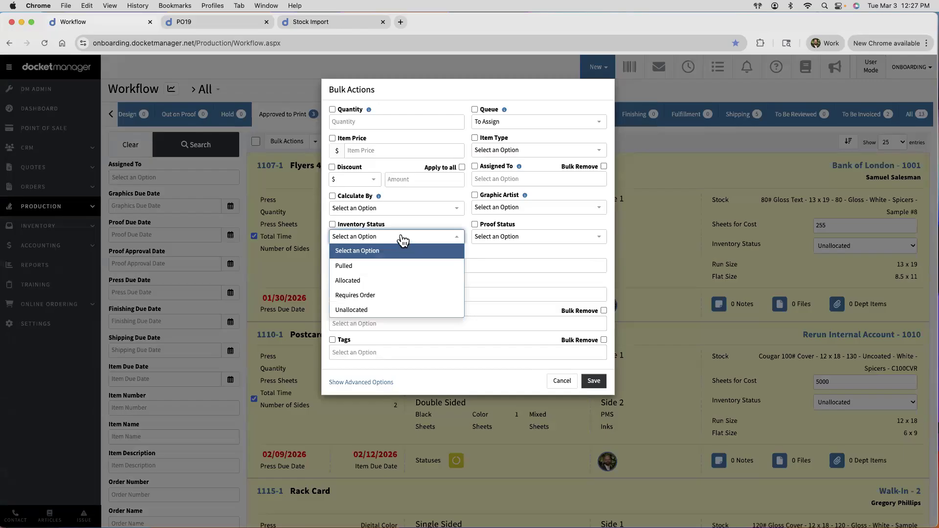
pyautogui.click(361, 282)
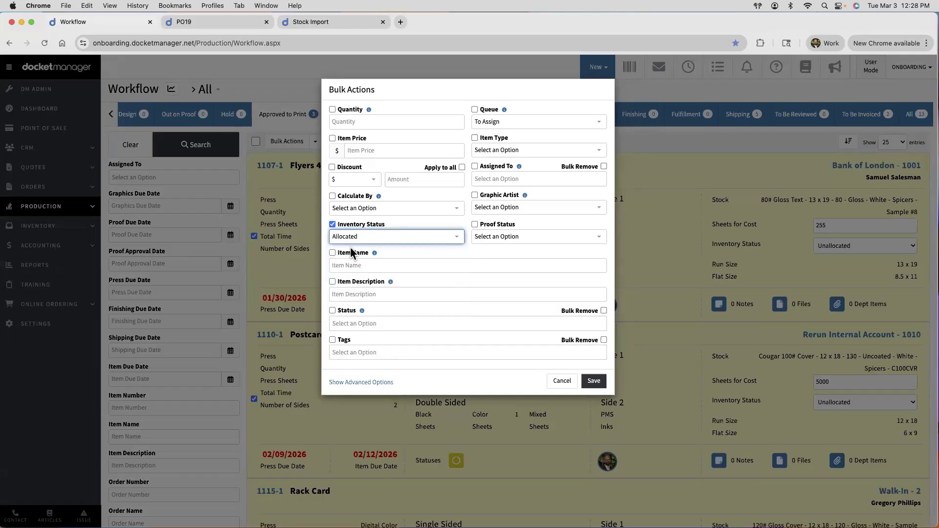
pyautogui.click(597, 382)
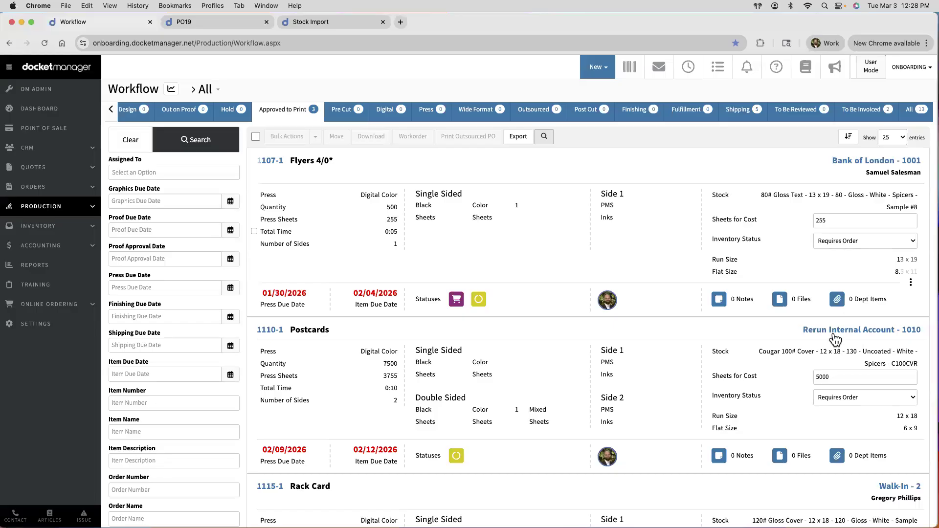
# Examine the Inventory Status and stock details of the Flyers 4/0*, Postcards and Rack Card items in the Approved to Print queue
pyautogui.scroll(-2, 834, 339)
pyautogui.scroll(-3, 834, 339)
pyautogui.scroll(4, 826, 377)
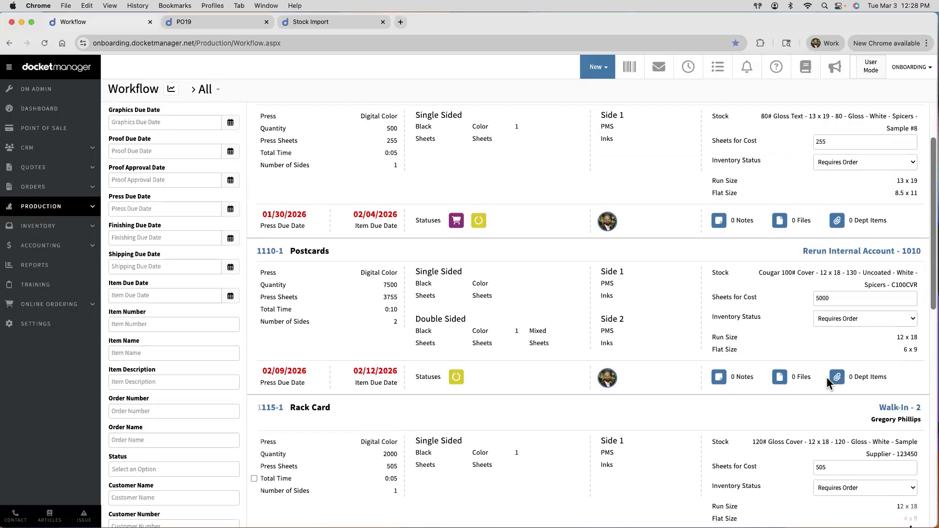
pyautogui.scroll(2, 828, 383)
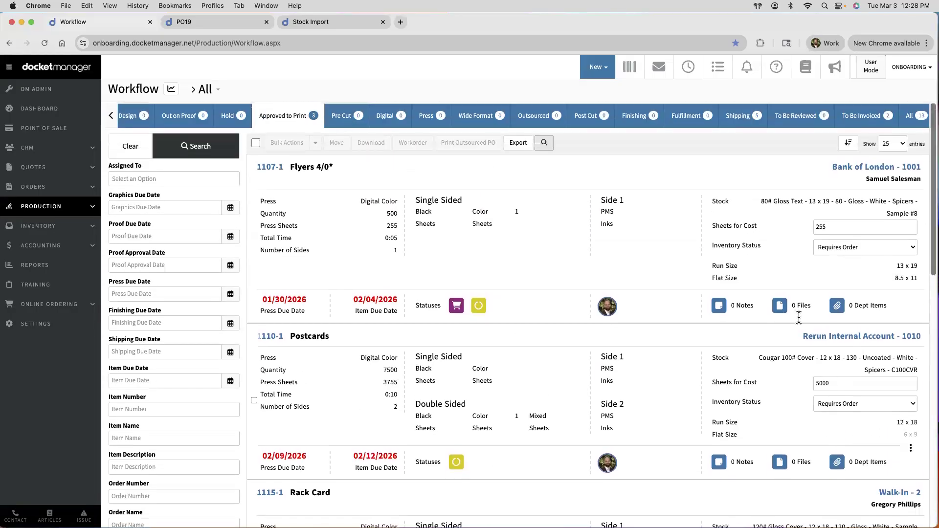
pyautogui.click(862, 246)
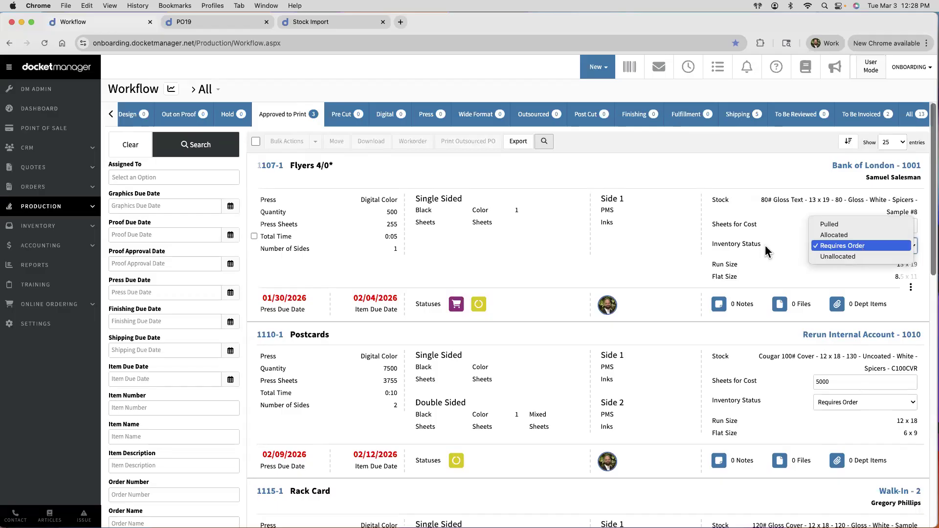
pyautogui.press('Escape')
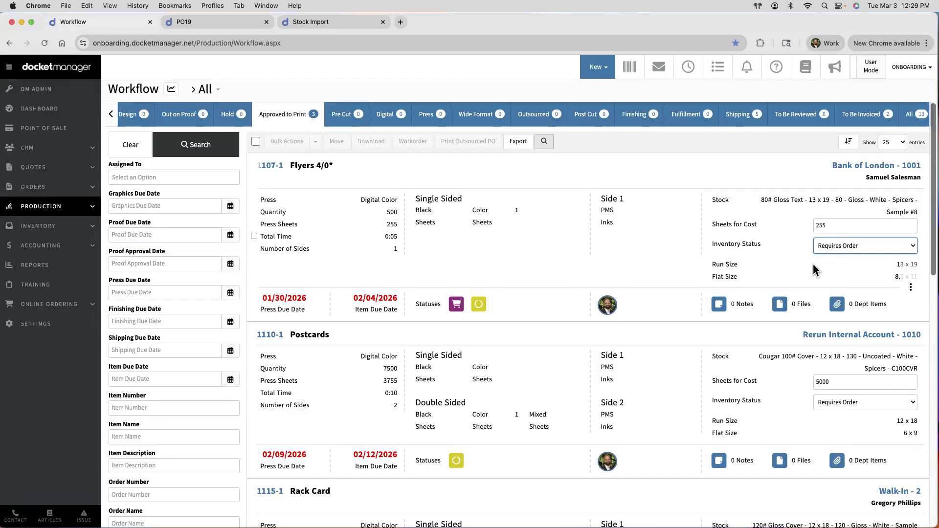
pyautogui.scroll(-5, 813, 263)
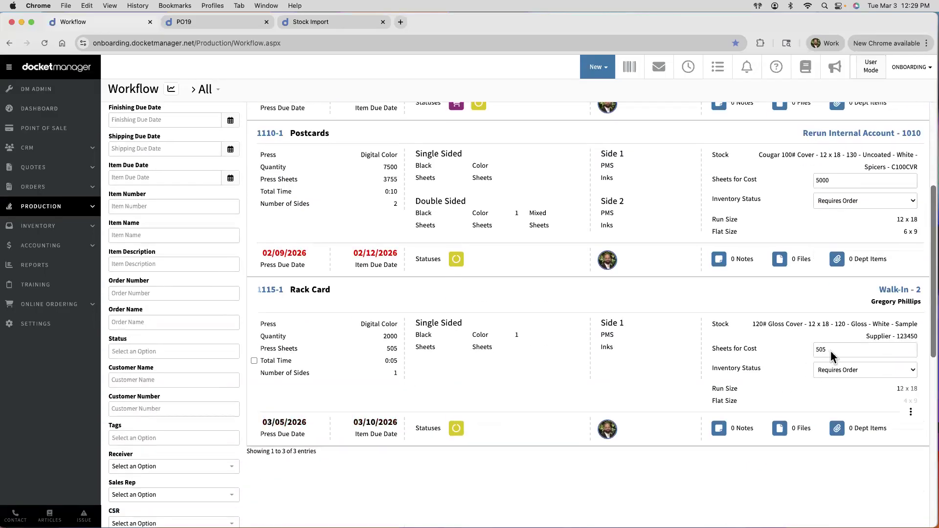
pyautogui.scroll(5, 762, 357)
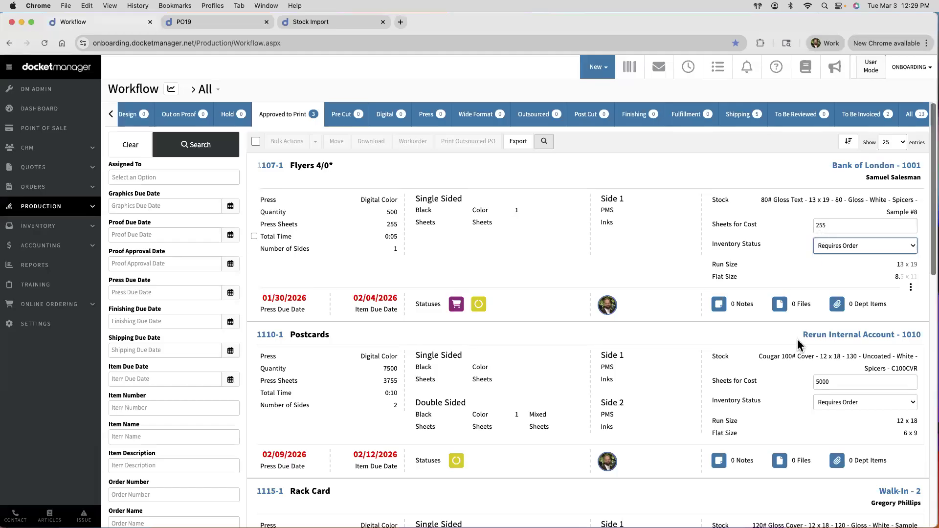
pyautogui.scroll(-5, 797, 339)
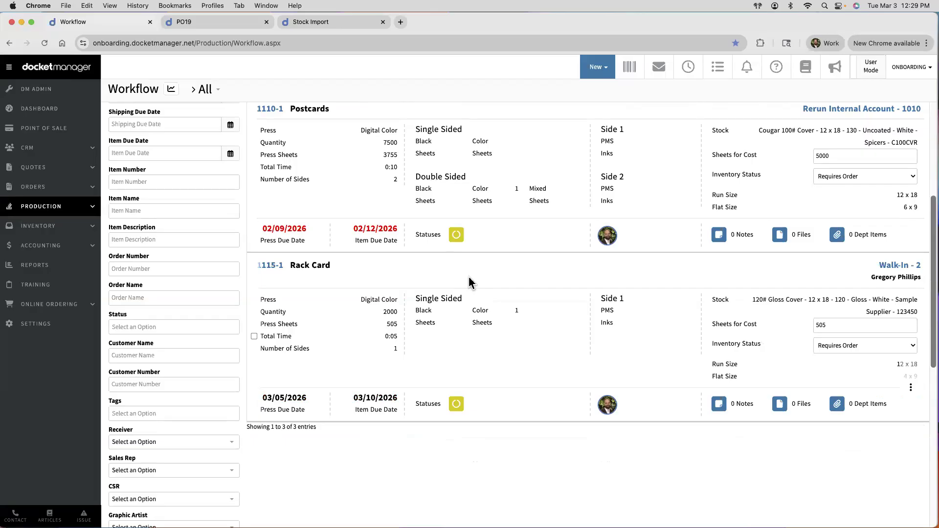
pyautogui.scroll(5, 468, 283)
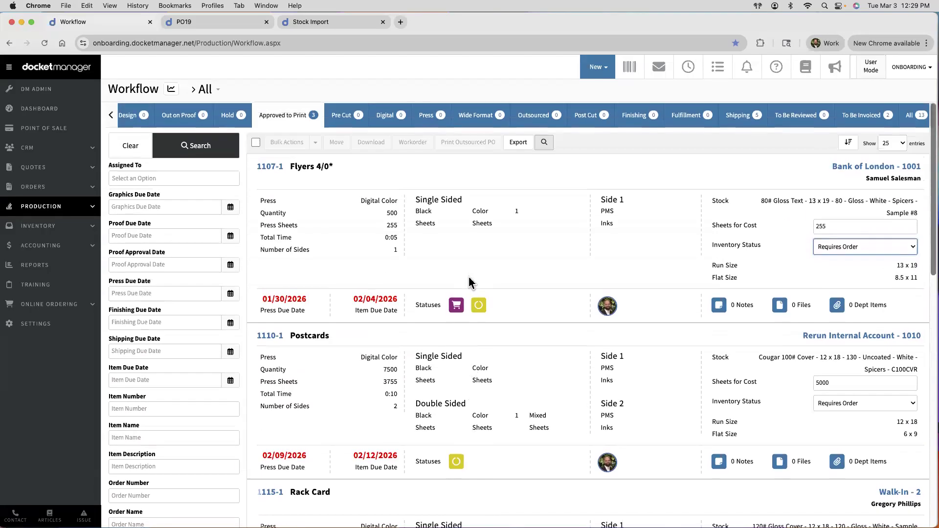
# Switch to the browser tab showing PO19 and open the inventory's stock list there
pyautogui.click(181, 23)
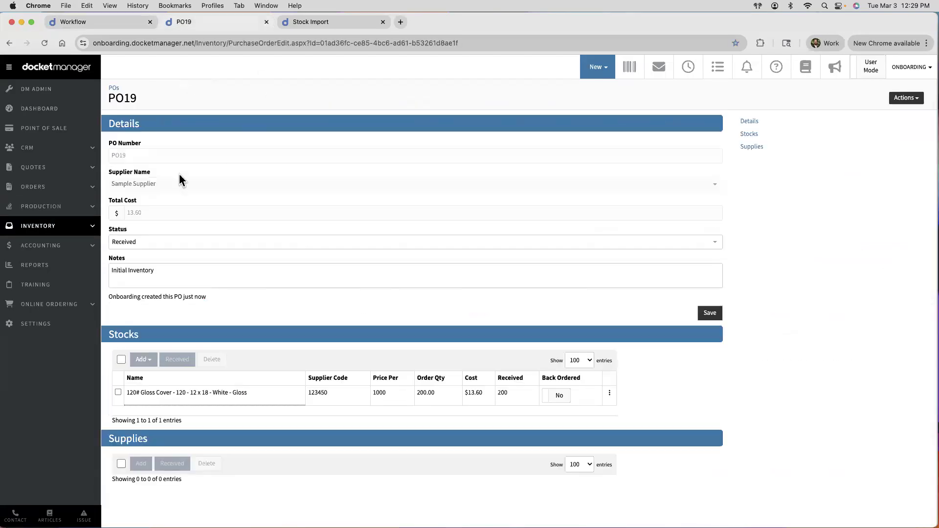
pyautogui.click(52, 230)
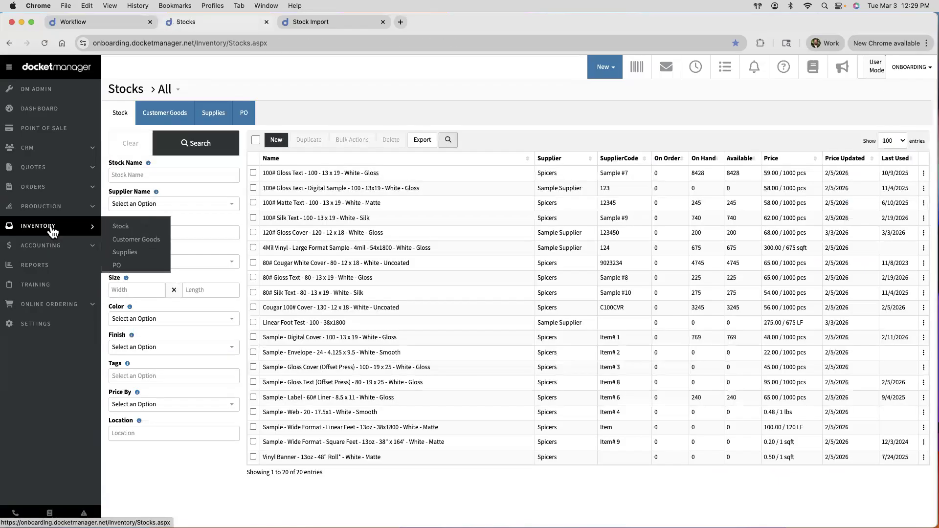
# Create a new purchase order with Sample Supplier as the supplier and save it
pyautogui.click(242, 115)
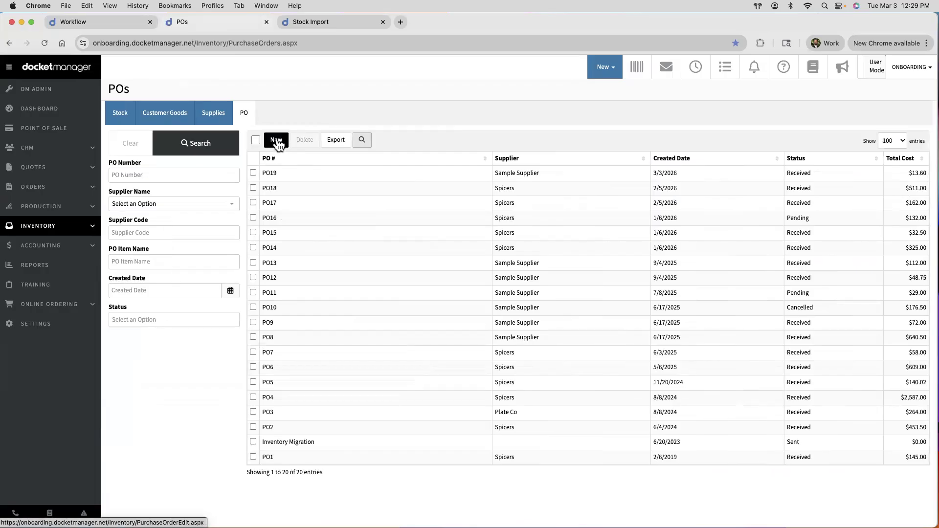
pyautogui.click(277, 141)
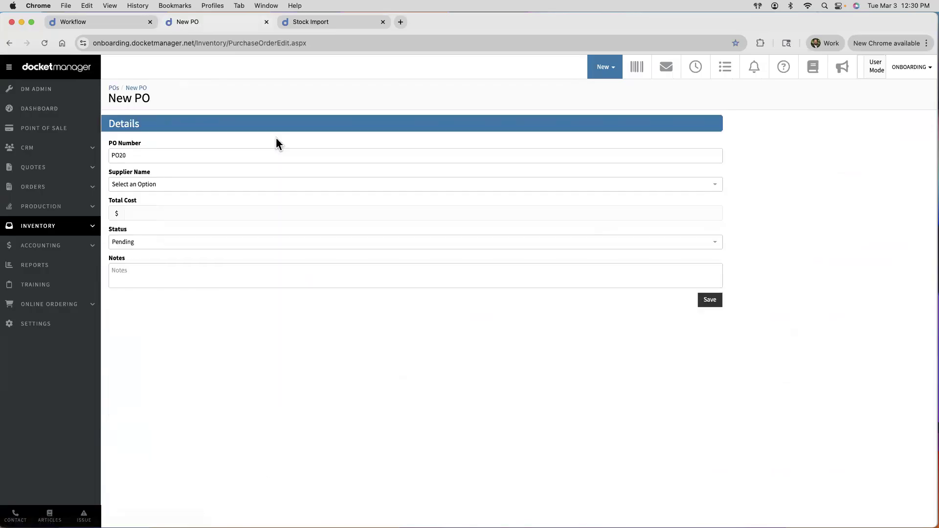
pyautogui.click(172, 185)
pyautogui.click(148, 230)
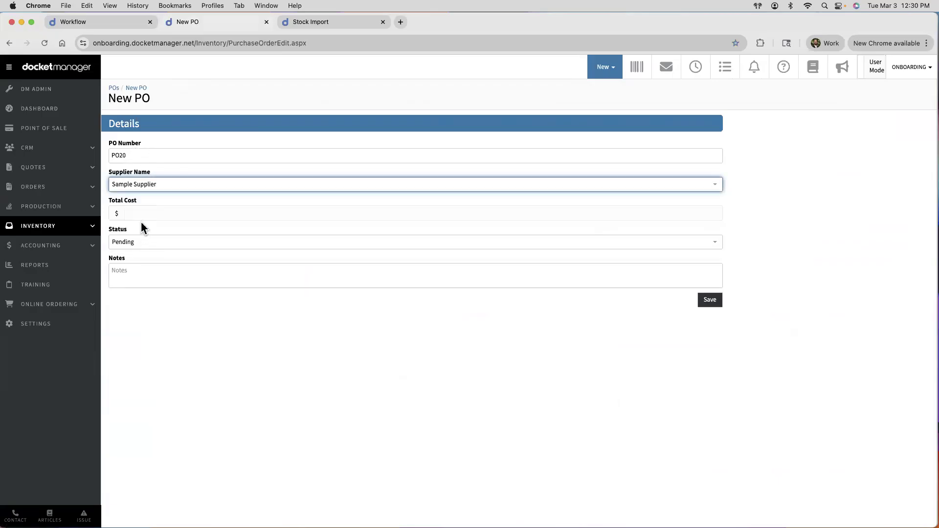
pyautogui.click(702, 303)
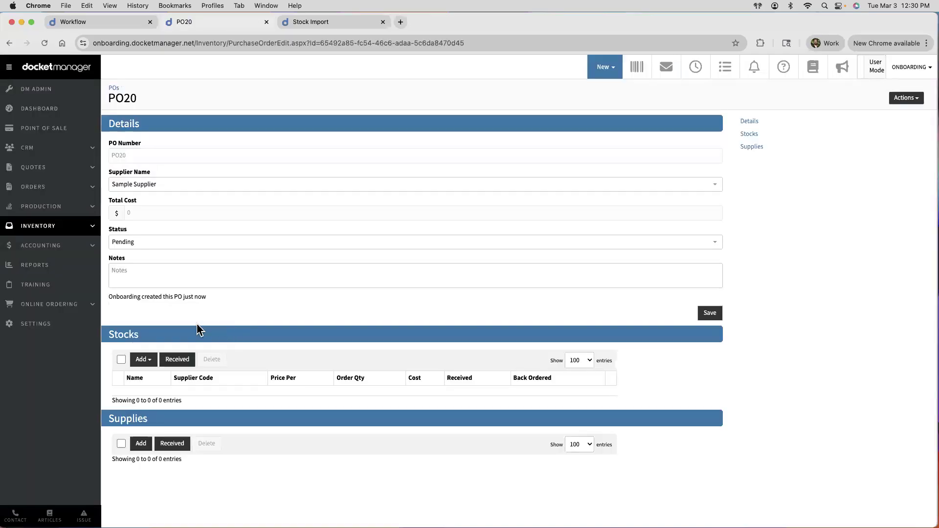
# View the list of stocks offered by Add Per Stock for the purchase order, and close it without adding any
pyautogui.click(146, 360)
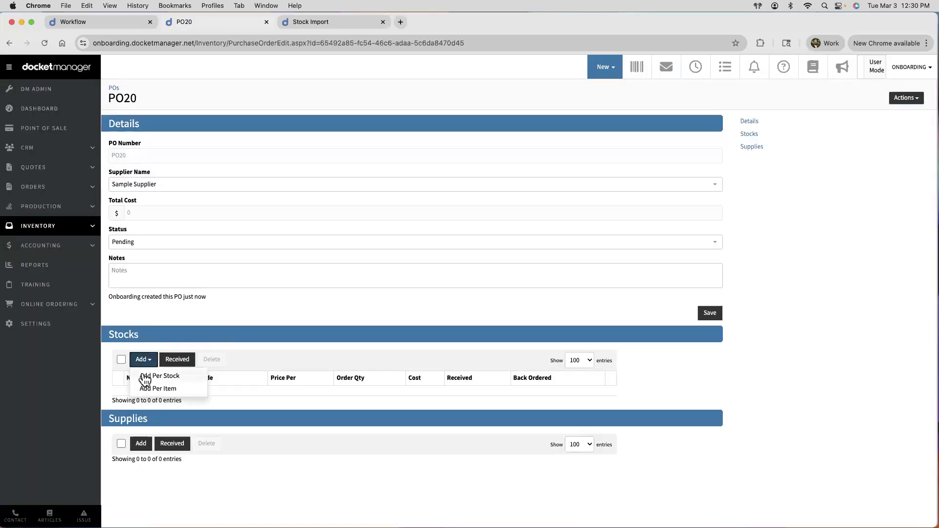
pyautogui.click(146, 375)
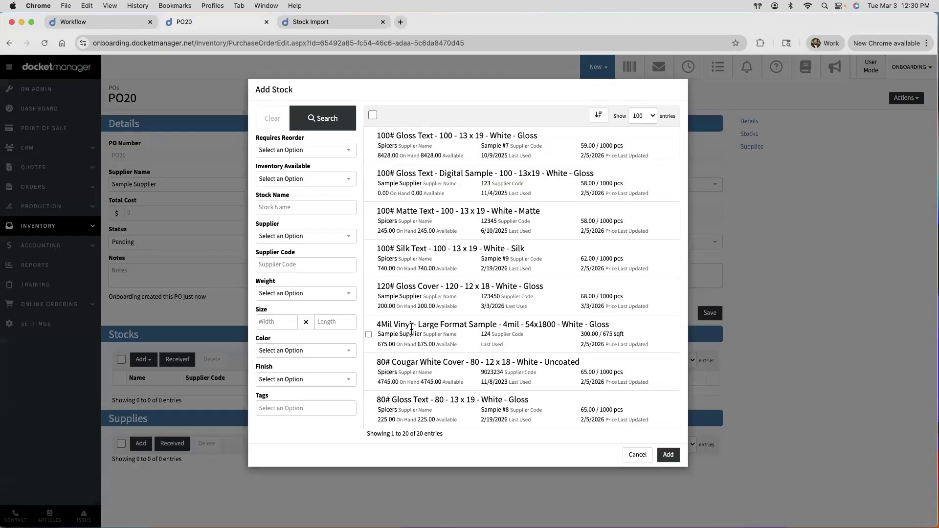
pyautogui.click(635, 456)
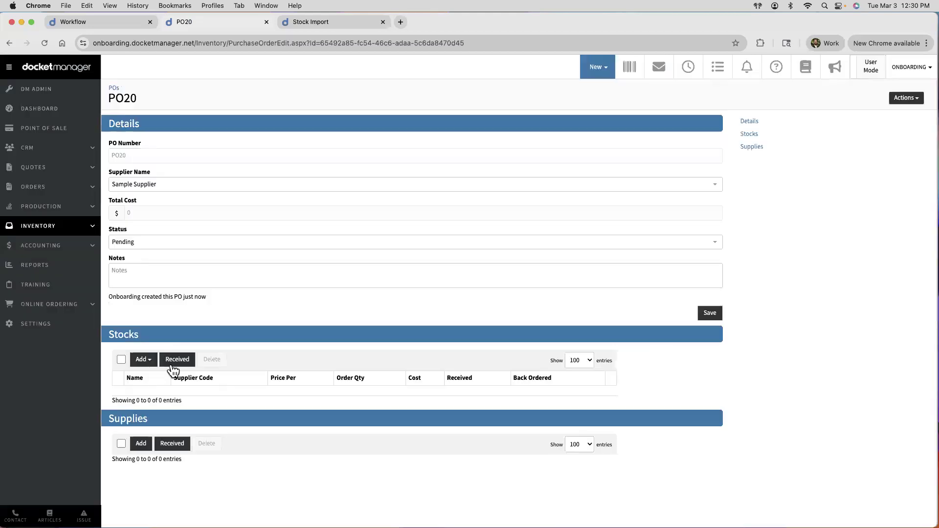
# Add the stocks required by the Flyers 4/0*, Postcards and Rack Card items to PO20 using Add Per Item
pyautogui.click(146, 360)
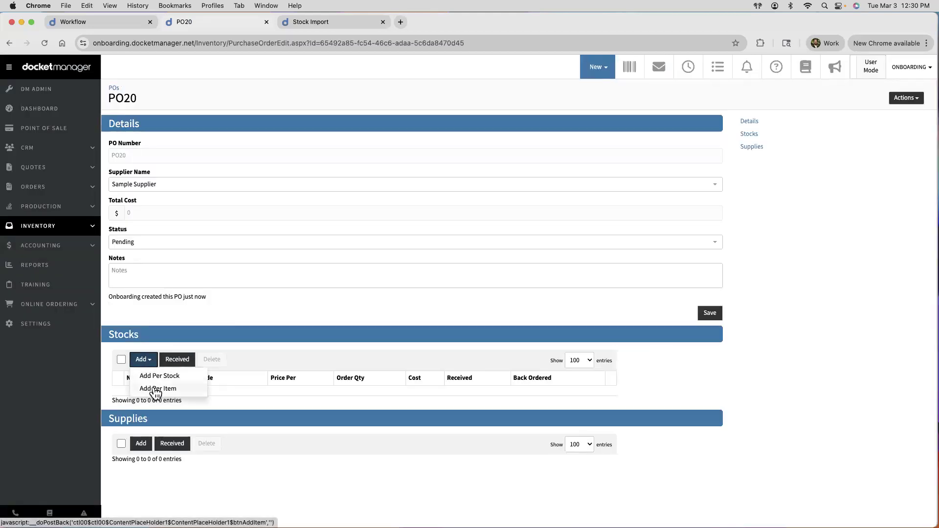
pyautogui.click(169, 389)
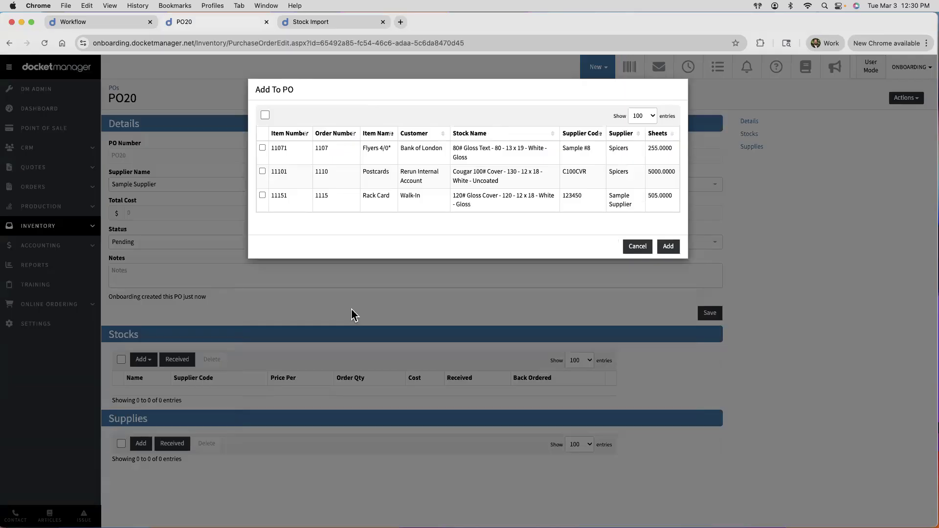
pyautogui.click(264, 114)
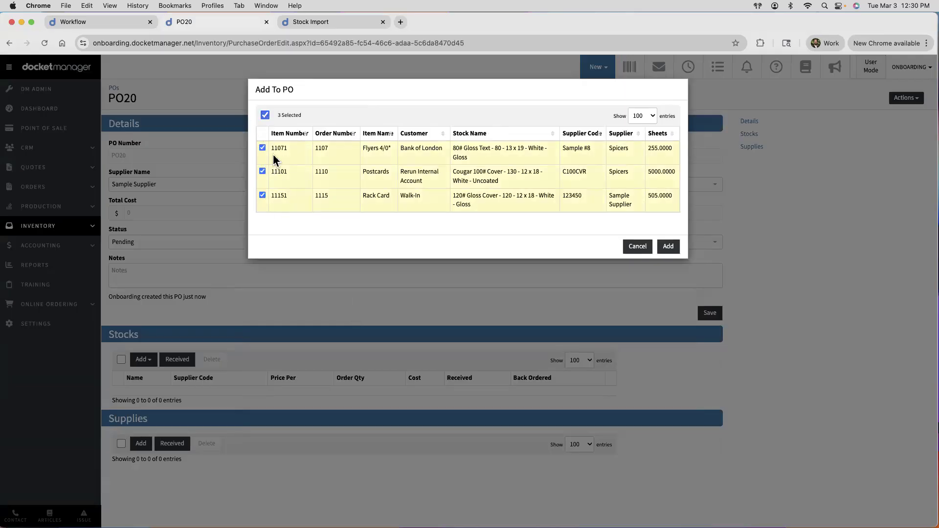
pyautogui.click(100, 23)
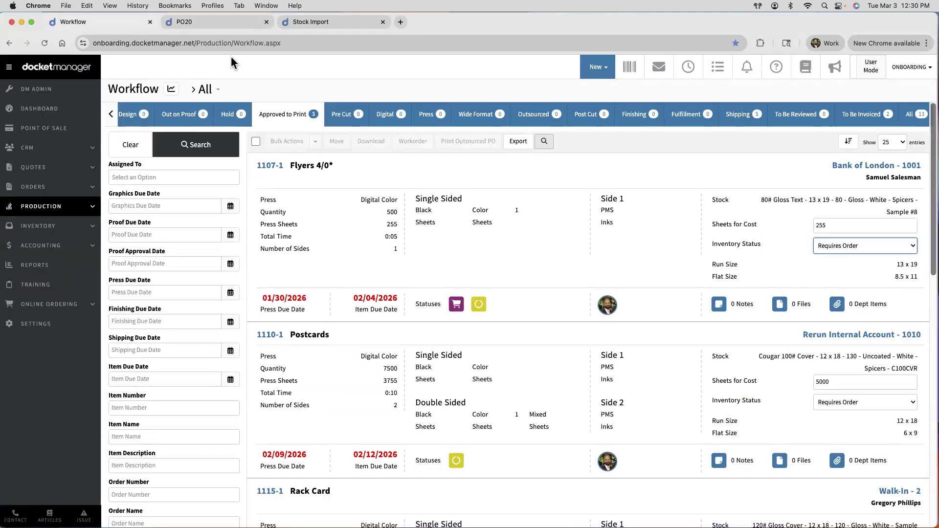
pyautogui.click(221, 25)
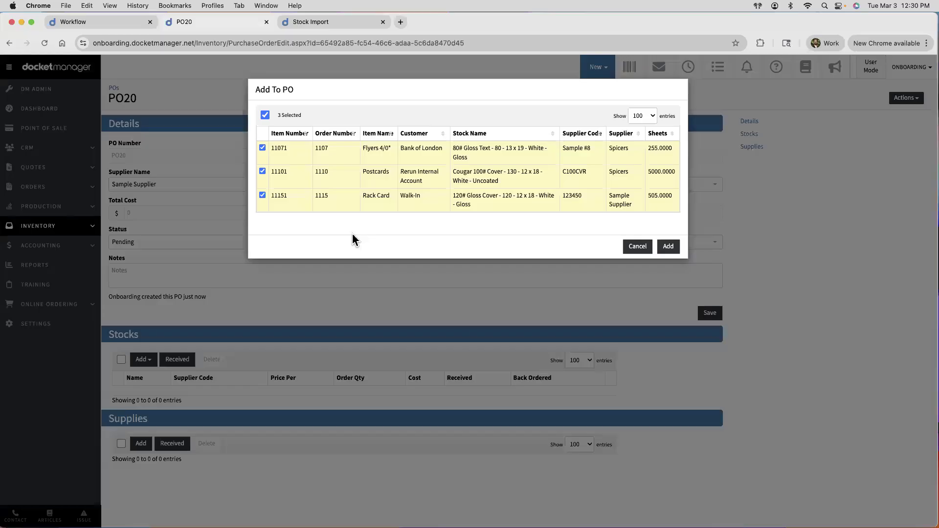
pyautogui.click(666, 247)
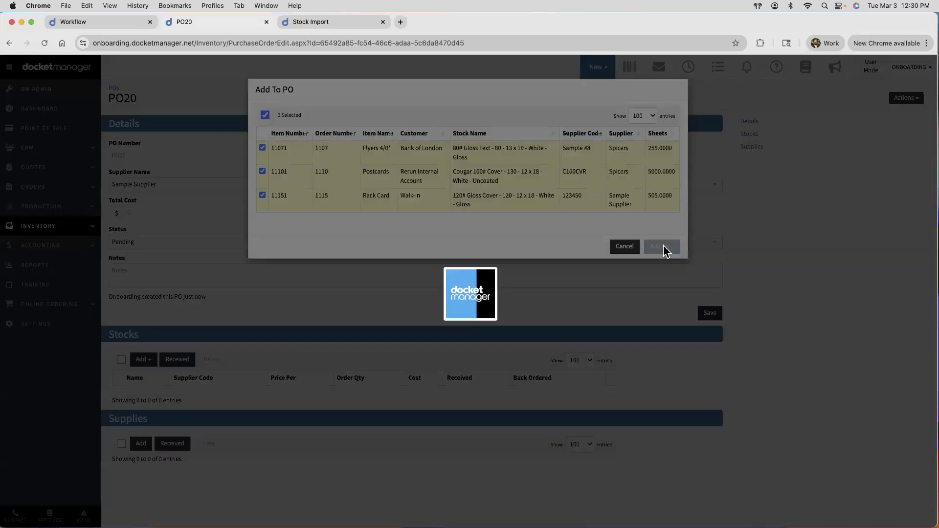
# Examine the order item reservation under the 120# Gloss Cover line in PO20's stocks, and collapse it
pyautogui.scroll(-1, 334, 319)
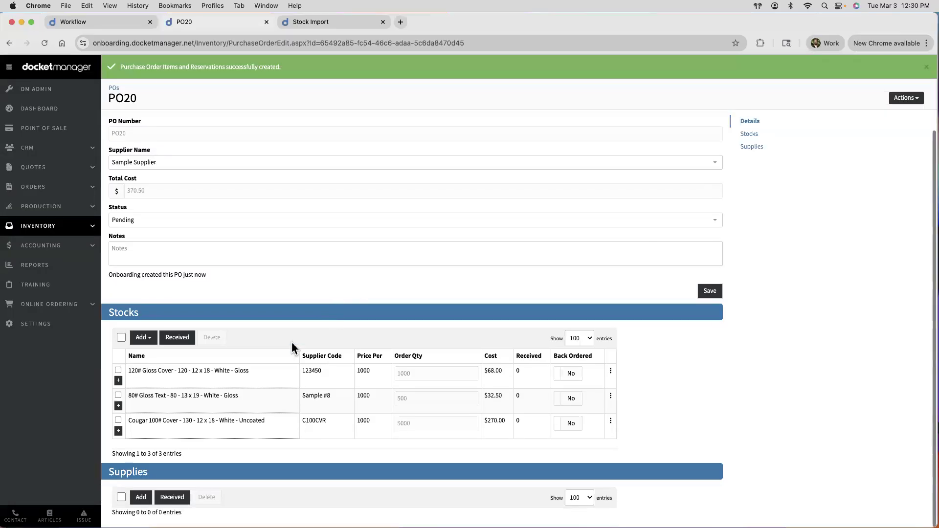
pyautogui.click(119, 382)
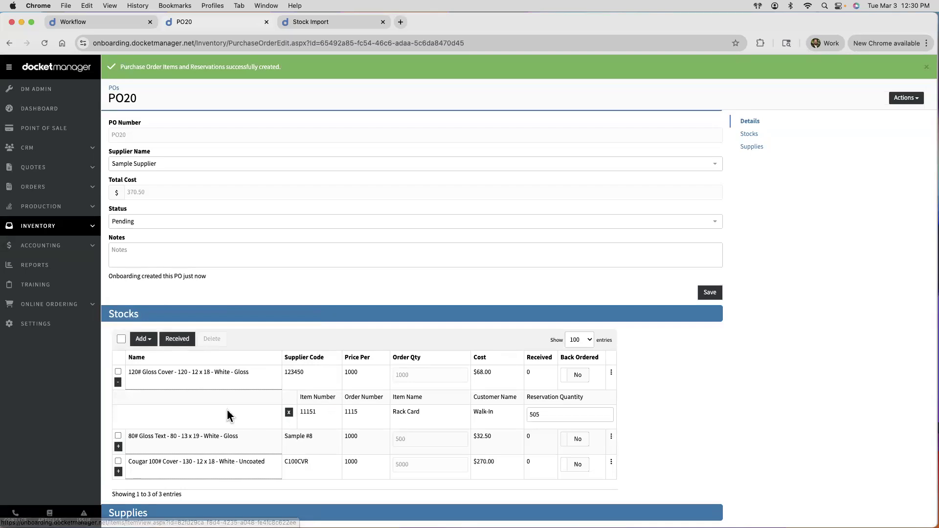
pyautogui.scroll(-2, 227, 409)
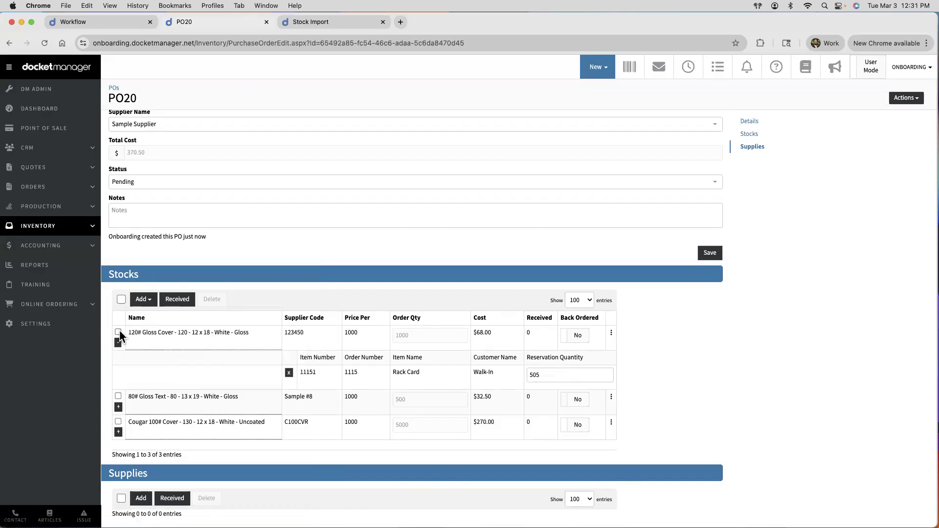
pyautogui.click(118, 344)
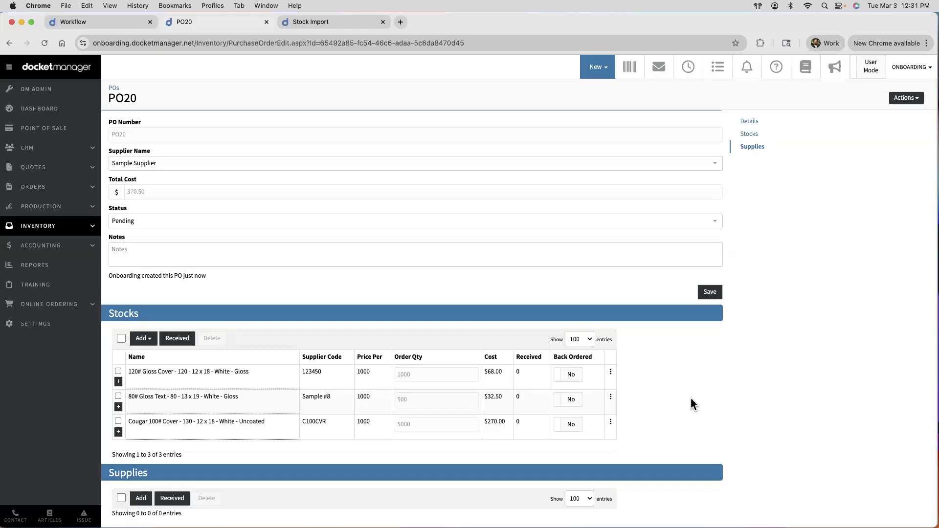
# View the print and email actions and the available status options of PO20 without choosing any
pyautogui.click(905, 99)
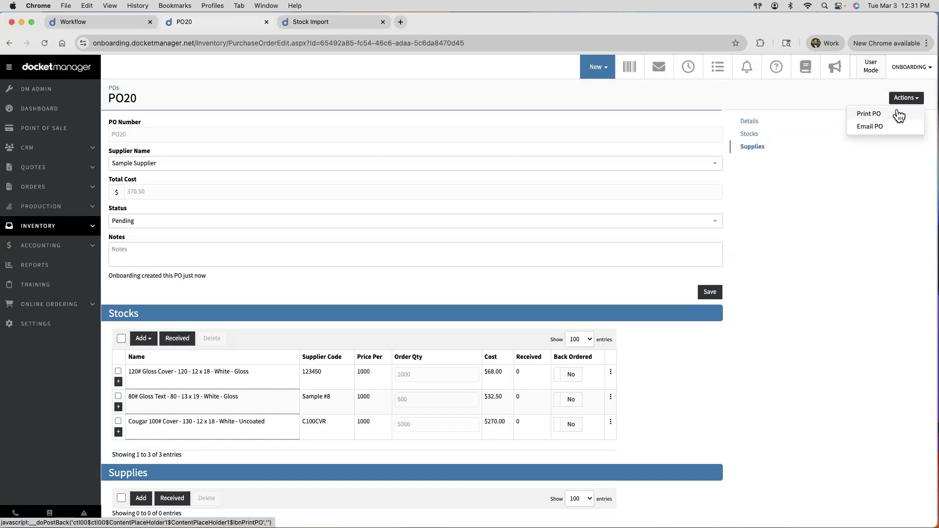
pyautogui.click(792, 262)
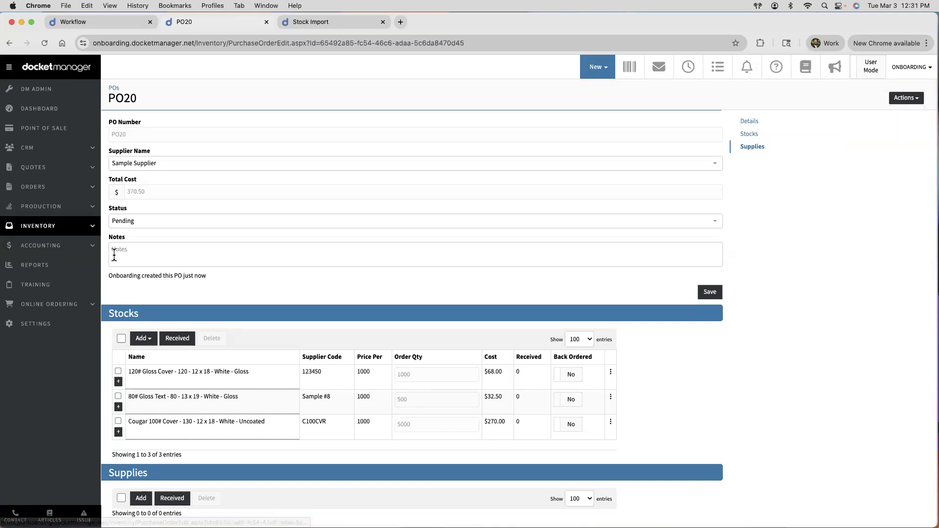
pyautogui.click(127, 223)
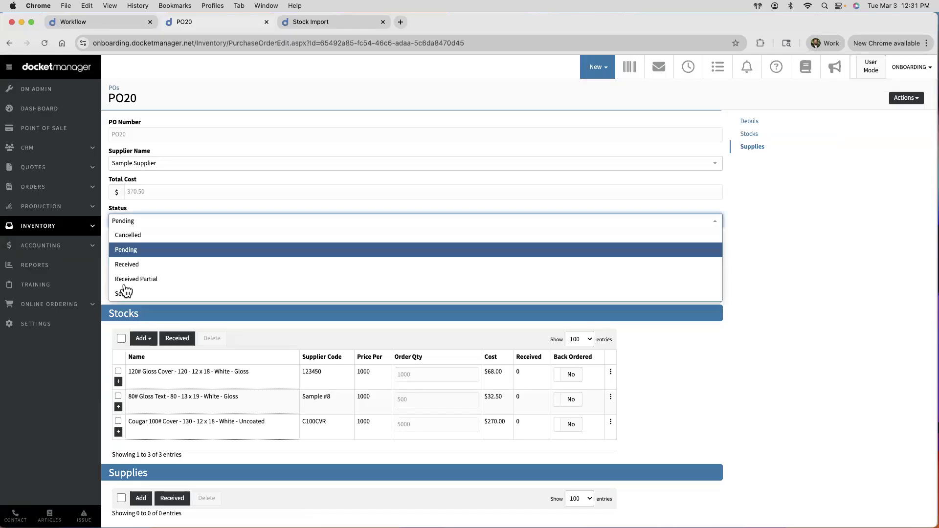
pyautogui.click(851, 259)
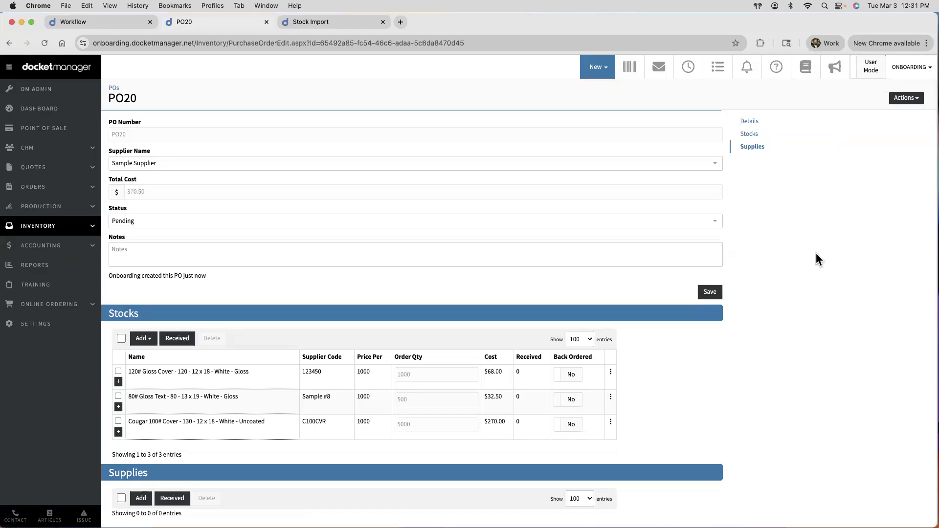
# Open the 120# Gloss Cover stock in the Stock Import browser tab and examine the PO19 entry in its inventory history
pyautogui.click(301, 21)
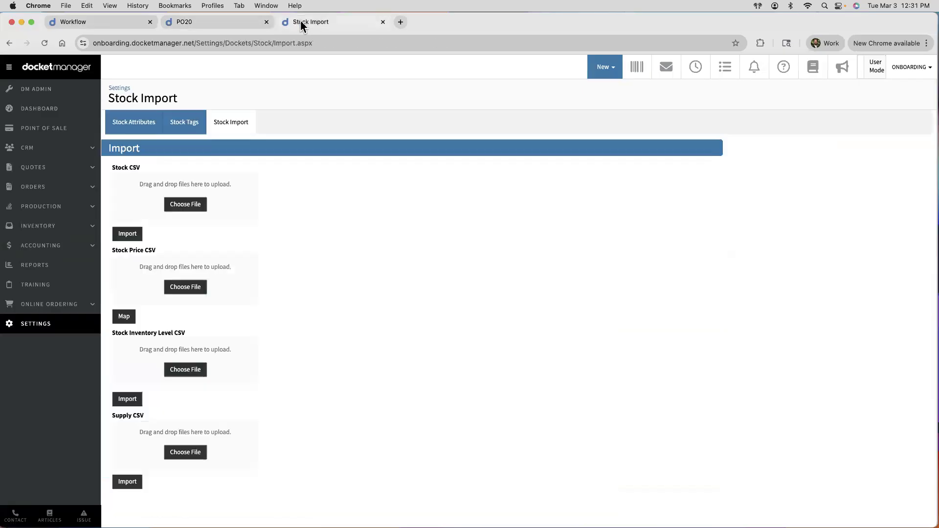
pyautogui.moveTo(22, 227)
pyautogui.click(120, 226)
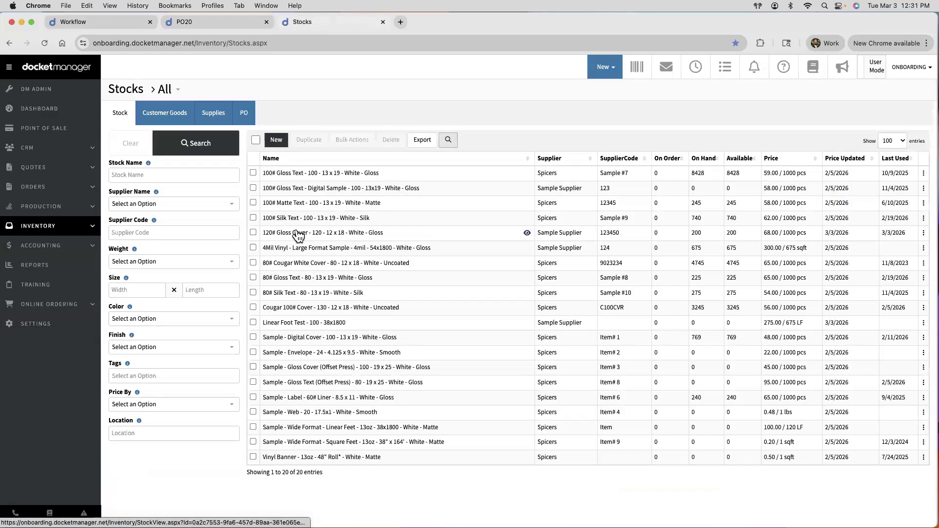
pyautogui.click(298, 235)
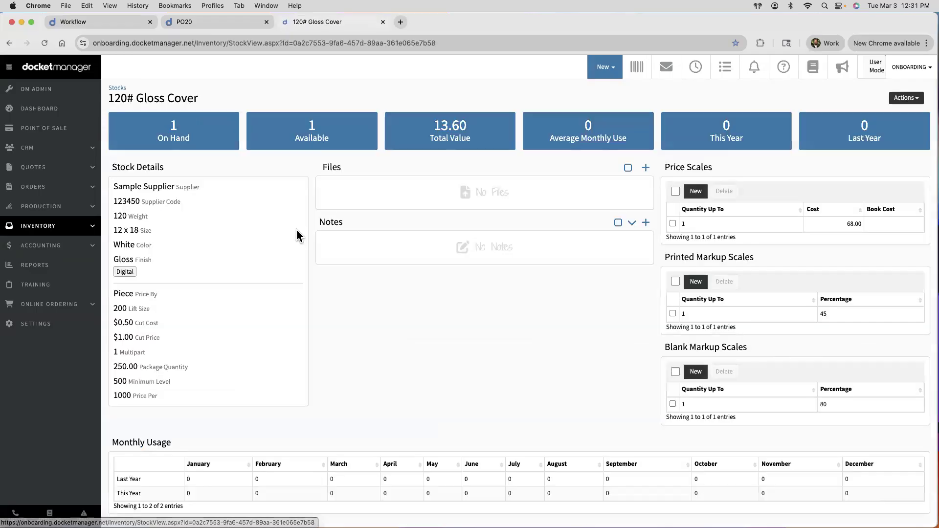
pyautogui.scroll(-5, 482, 321)
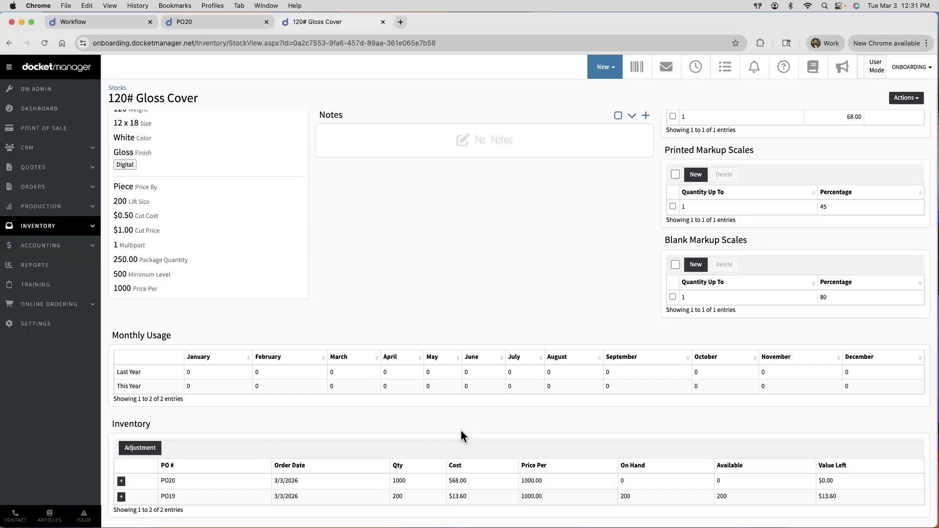
pyautogui.click(122, 496)
pyautogui.scroll(-3, 350, 433)
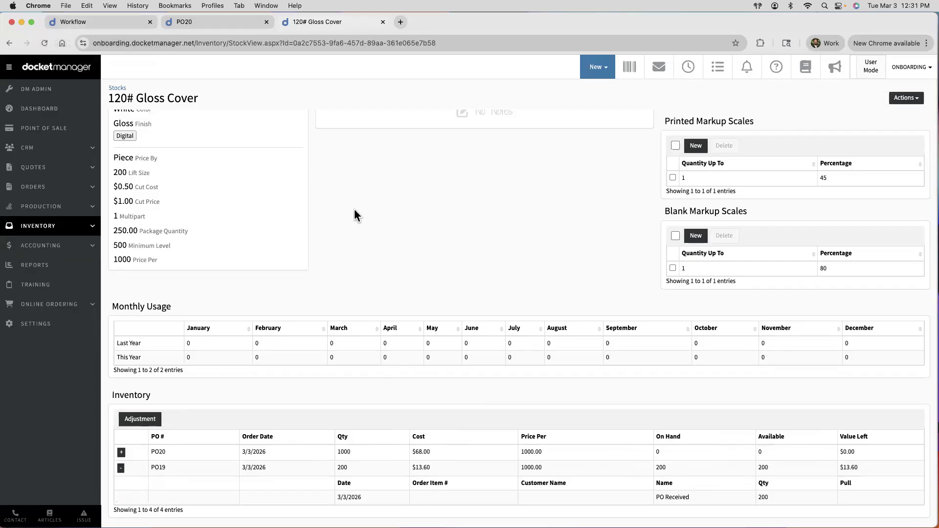
# Return to PO20, set its status to Sent and save it
pyautogui.click(200, 22)
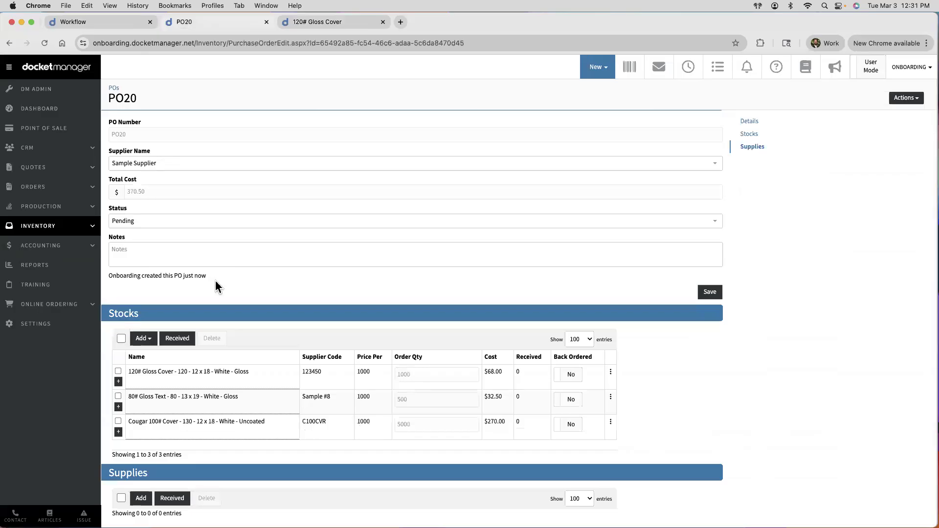
pyautogui.click(163, 223)
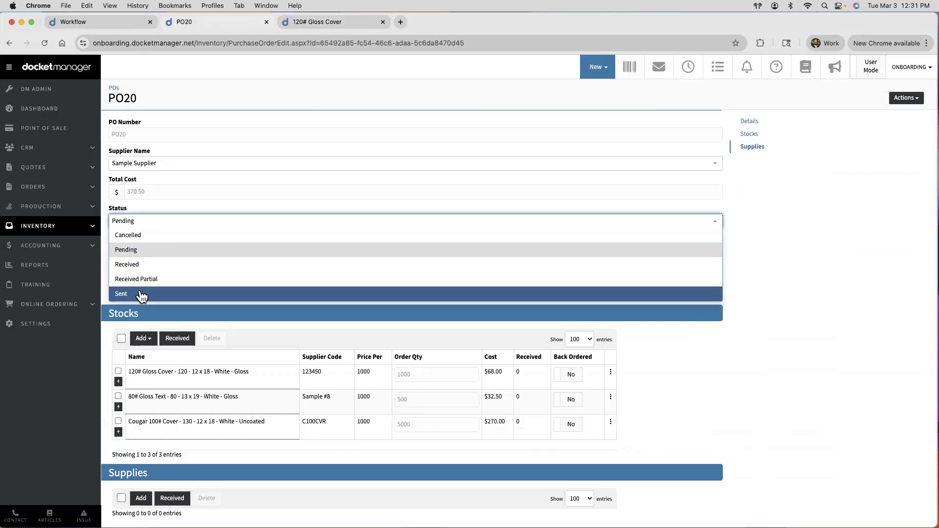
pyautogui.click(142, 294)
pyautogui.click(722, 294)
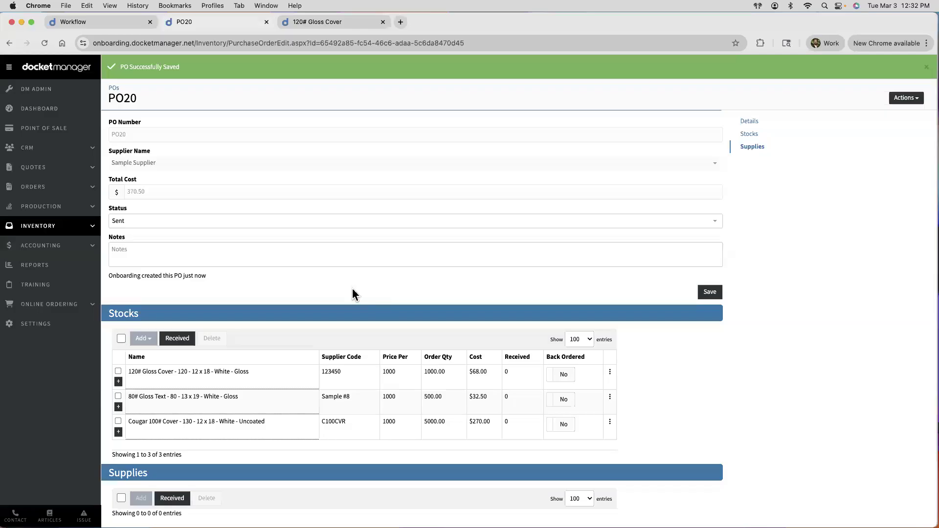
# Receive all three PO20 stocks with quantities of 1000 for 120# Gloss Cover, 500 for 80# Gloss Text and 5000 for Cougar 100# Cover
pyautogui.click(120, 339)
pyautogui.click(175, 343)
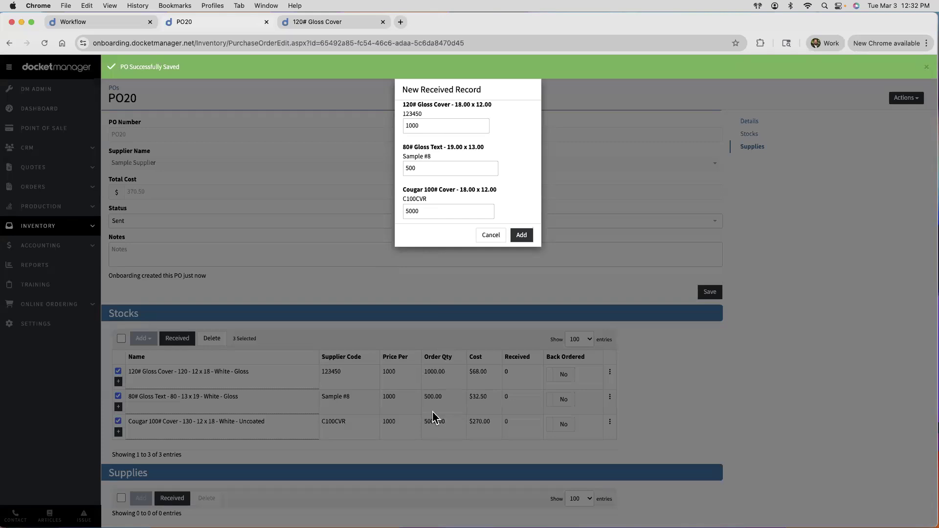
pyautogui.moveTo(431, 211); pyautogui.dragTo(395, 219)
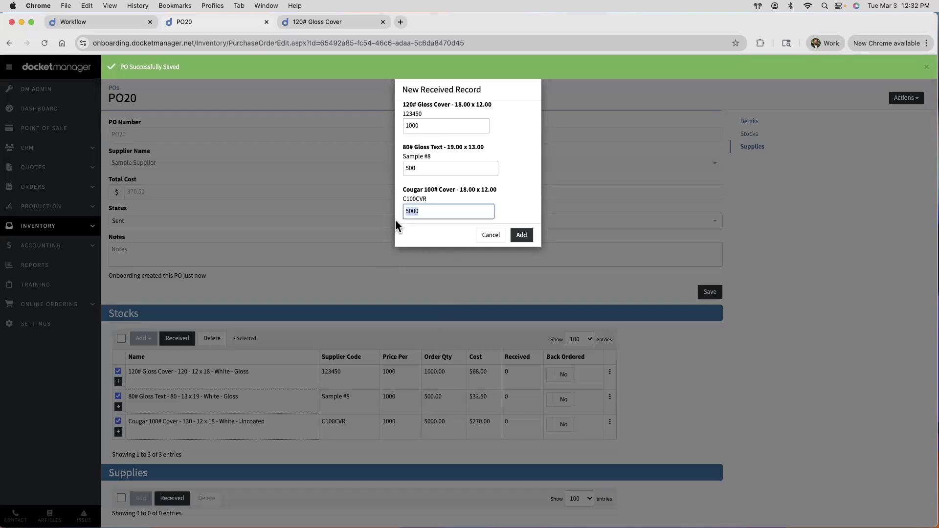
pyautogui.click(524, 235)
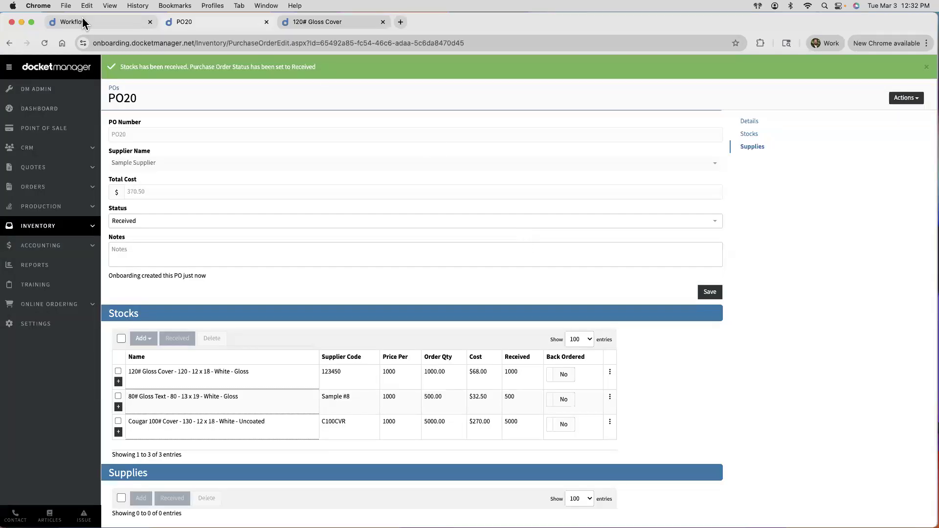
# Reload the 120# Gloss Cover stock page, examine its PO20 inventory transactions, and return to the production workflow
pyautogui.click(318, 21)
pyautogui.click(307, 42)
pyautogui.press('Return')
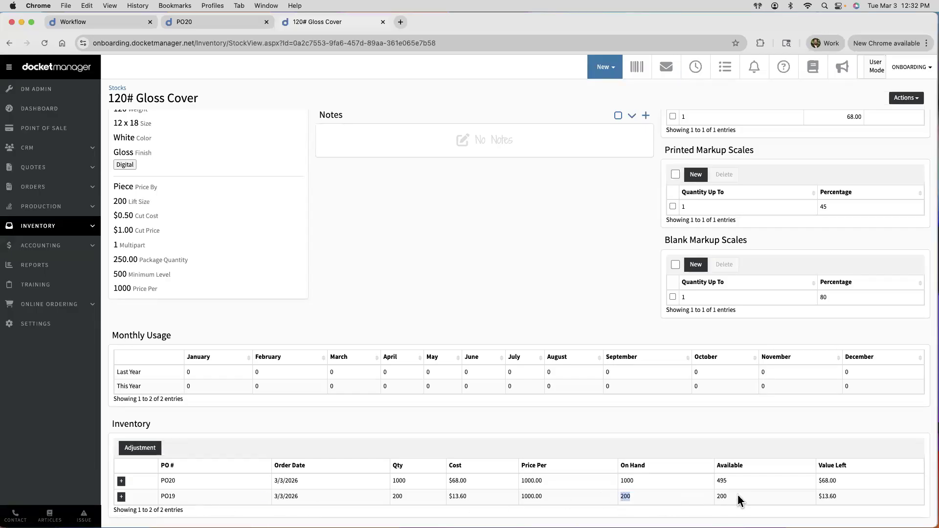
pyautogui.click(122, 482)
pyautogui.scroll(-2, 516, 467)
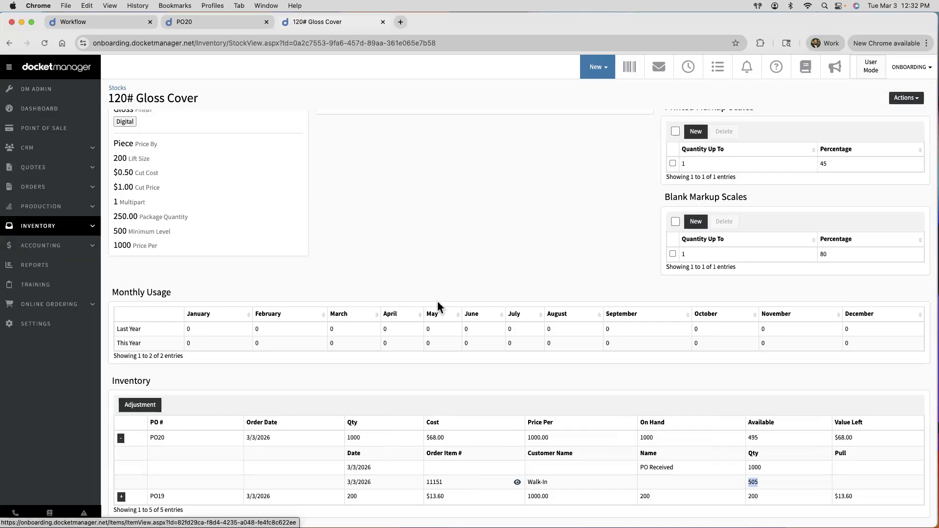
pyautogui.click(108, 22)
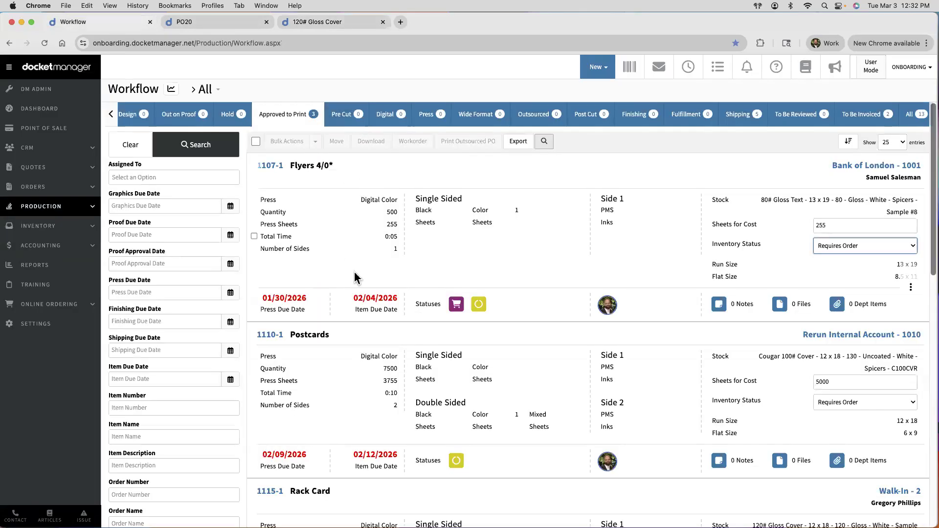
# Open the Rack Card item from the Approved to Print queue and examine its stock allocation and pricing breakdown
pyautogui.scroll(-6, 336, 204)
pyautogui.click(365, 319)
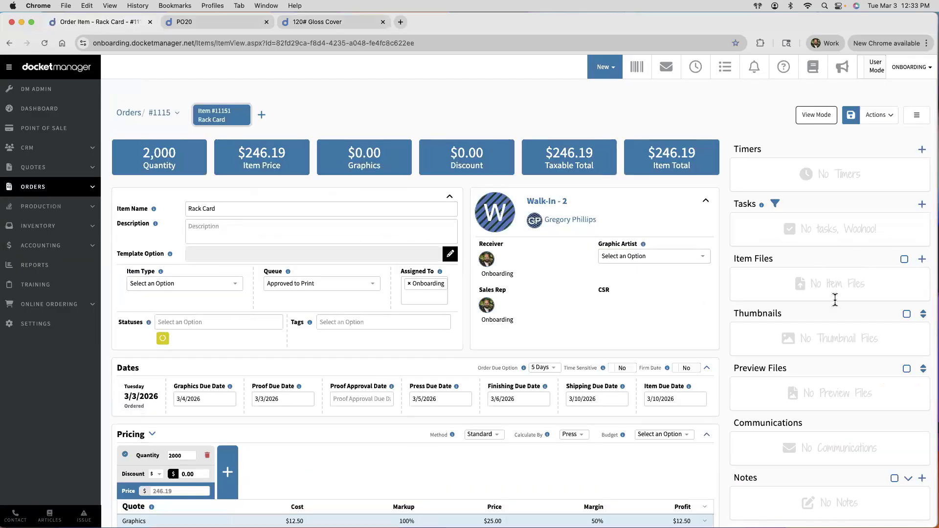
pyautogui.scroll(-5, 477, 457)
pyautogui.scroll(-7, 477, 455)
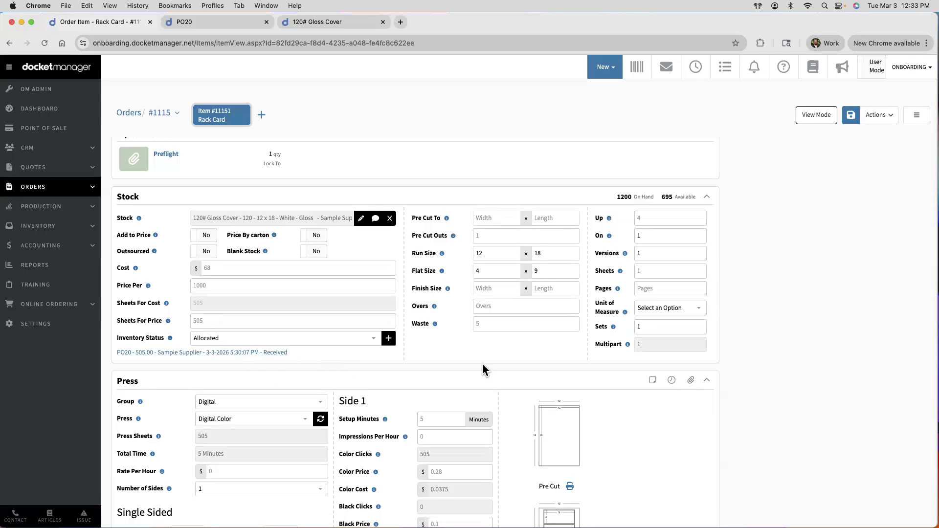
pyautogui.scroll(6, 482, 368)
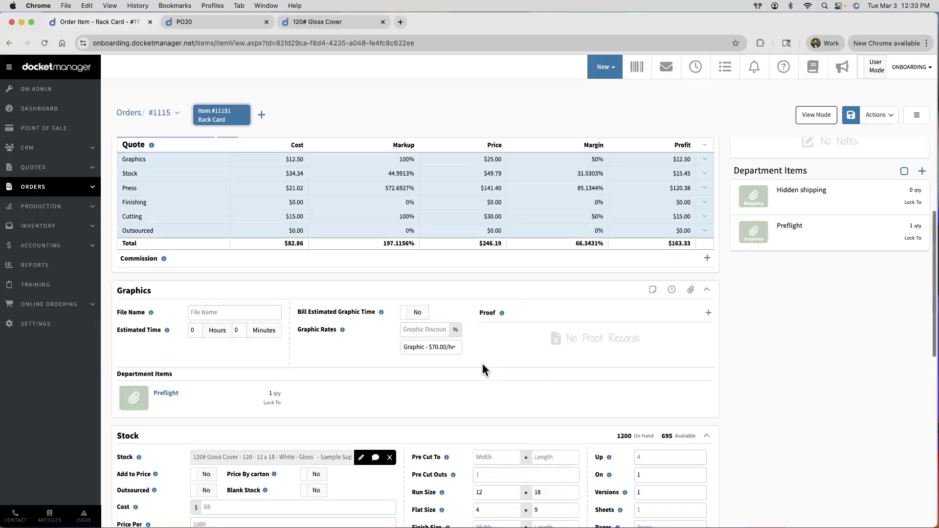
pyautogui.scroll(1, 483, 362)
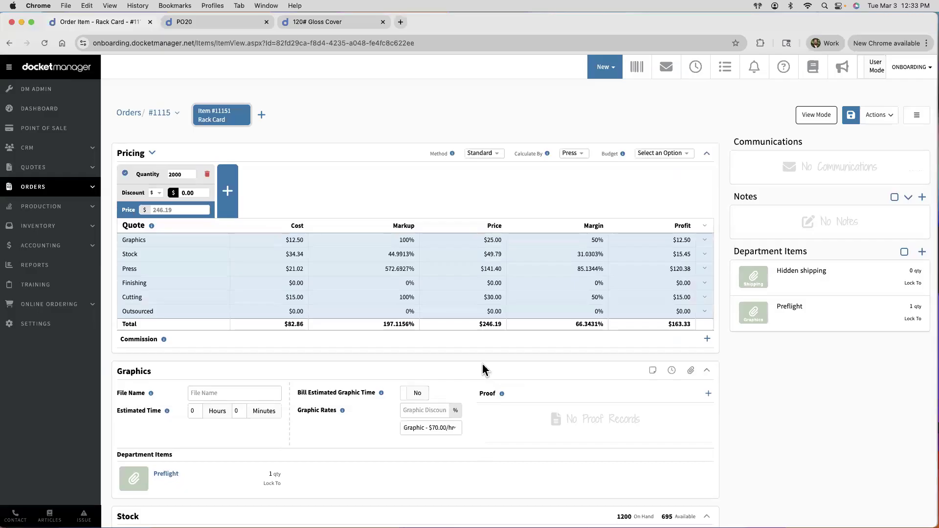
pyautogui.scroll(1, 482, 364)
# Return to the production workflow and check the inventory status of the Flyers, Postcards and Rack Card items
pyautogui.click(10, 44)
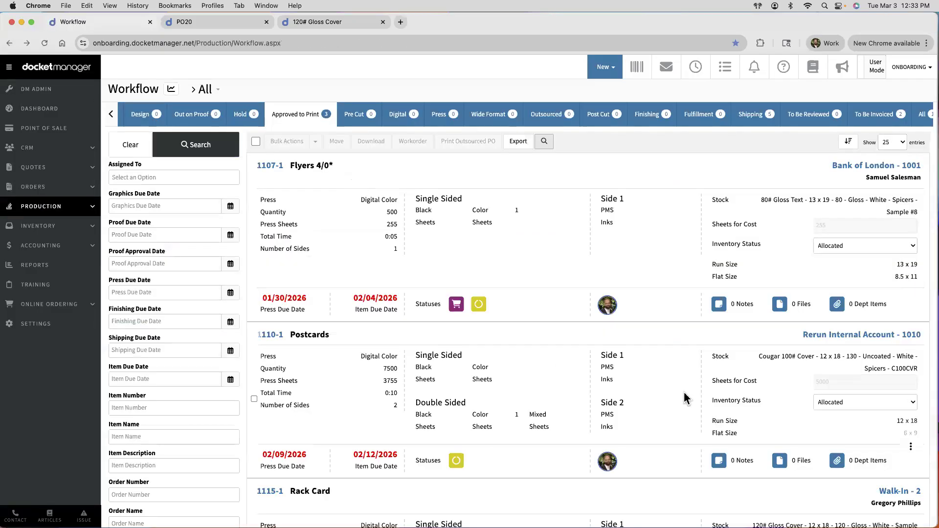
pyautogui.scroll(-3, 709, 420)
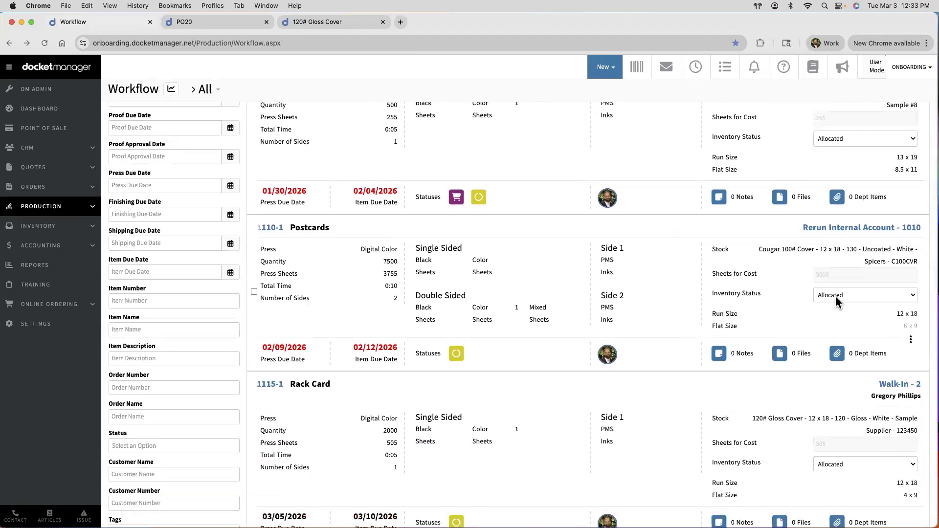
pyautogui.scroll(-3, 766, 406)
pyautogui.scroll(-1, 765, 404)
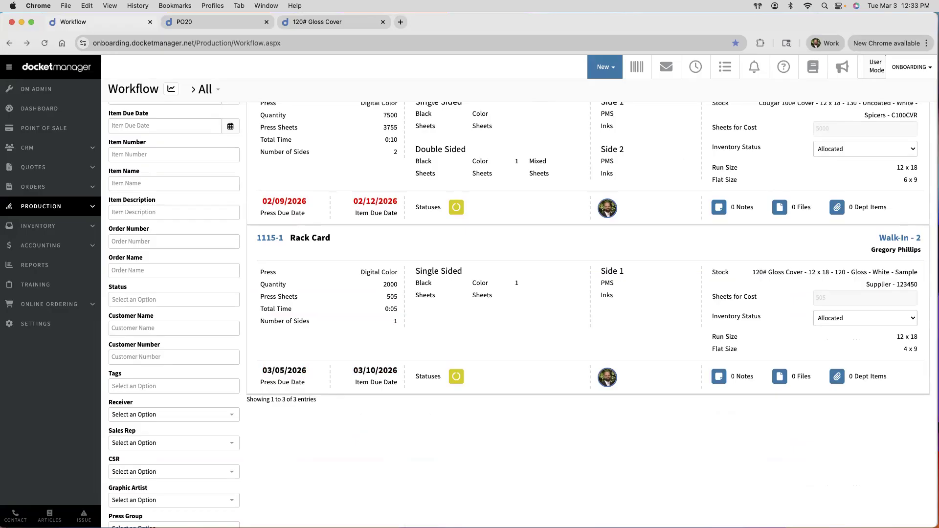
# Switch to the 120# Gloss Cover stock page and examine the on-hand and available amounts for PO20
pyautogui.click(200, 23)
pyautogui.click(314, 22)
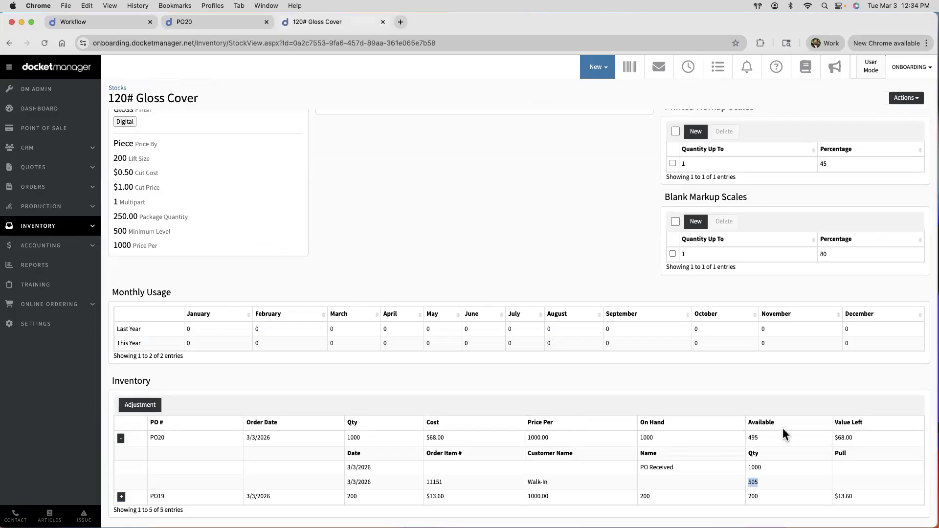
pyautogui.click(754, 399)
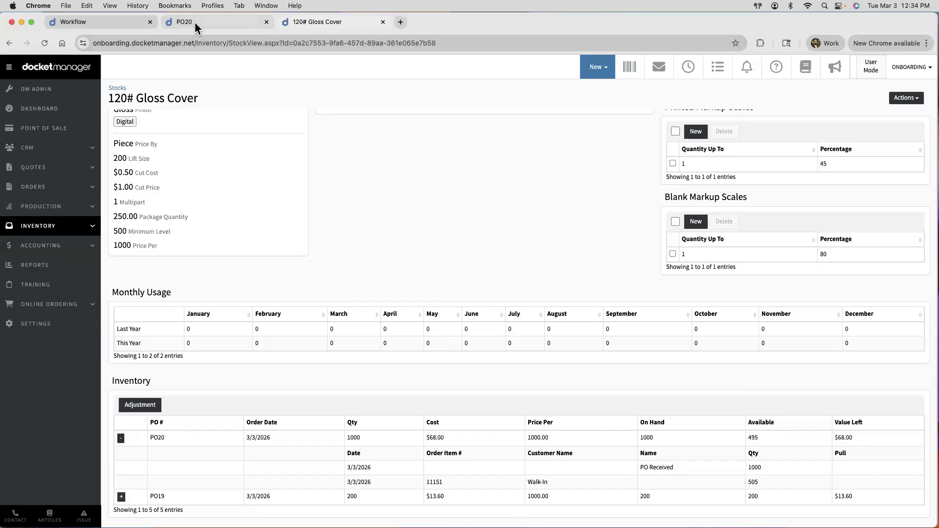
# Find the Rack Card item in the production workflow's Approved to Print queue and open its parent order
pyautogui.click(35, 207)
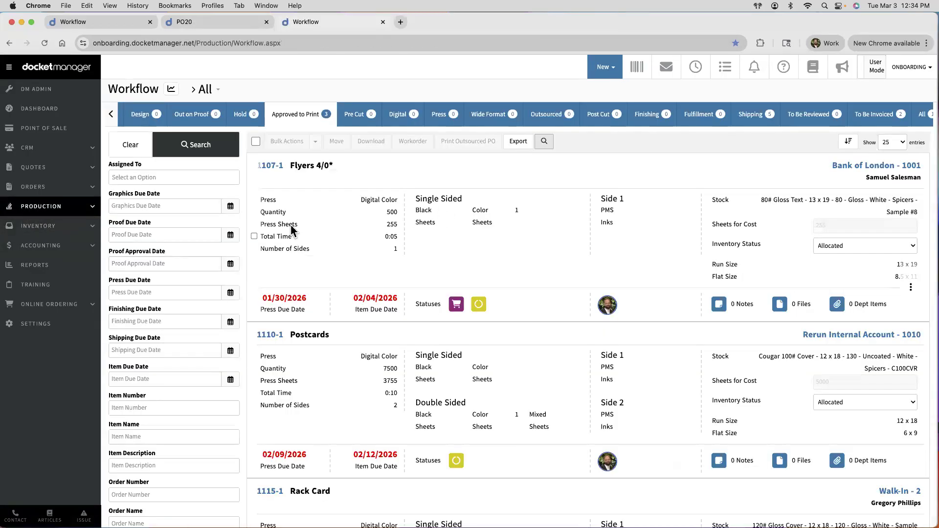
pyautogui.scroll(-6, 288, 229)
pyautogui.scroll(2, 269, 265)
pyautogui.click(254, 303)
pyautogui.scroll(3, 293, 313)
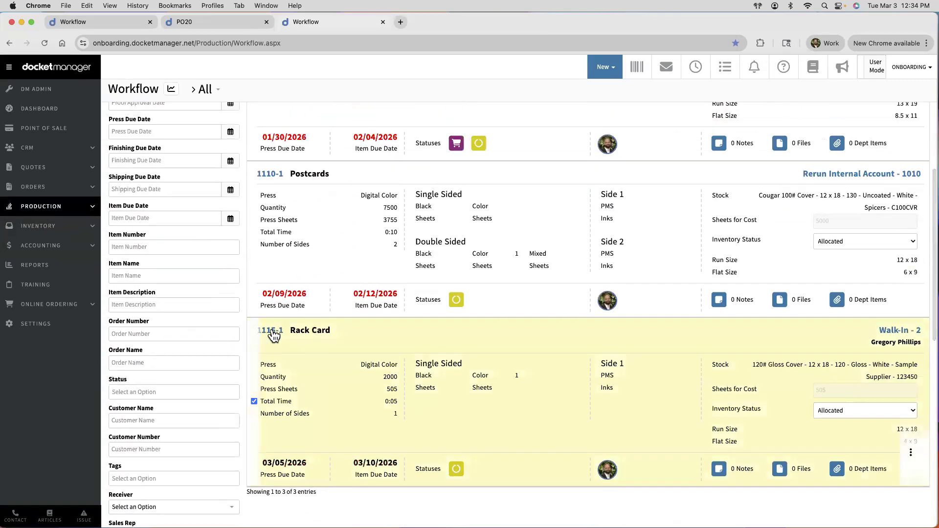
pyautogui.click(272, 332)
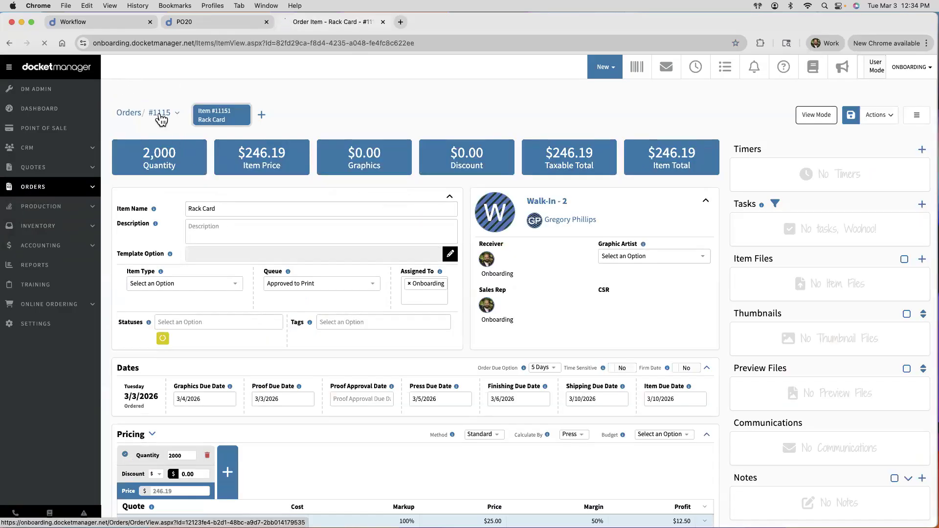
pyautogui.click(160, 113)
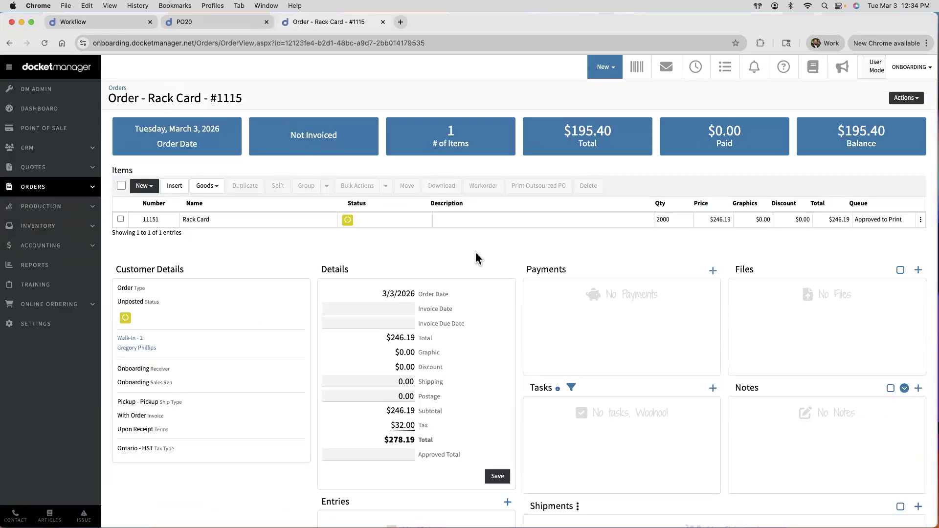
# Set the Rack Card order's approved total to 278.19, save the order details and post the order
pyautogui.click(391, 454)
pyautogui.write('278.19')
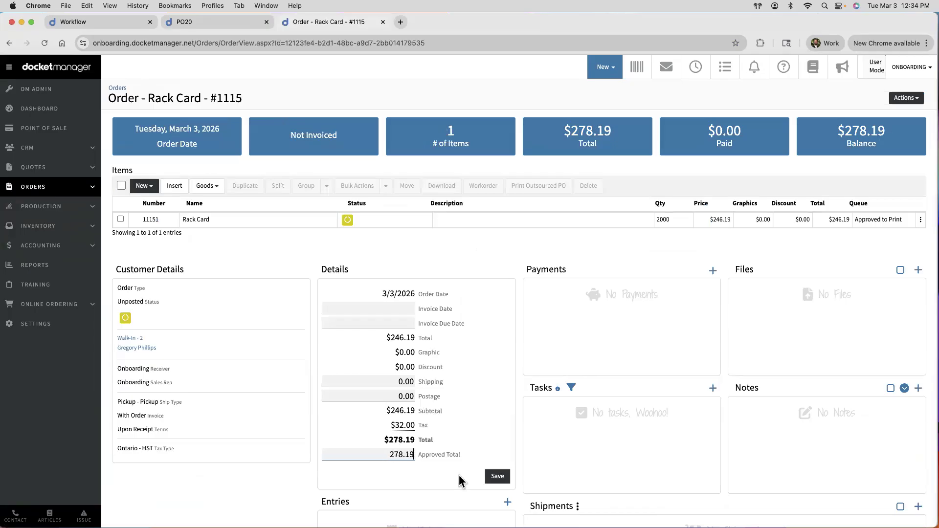
pyautogui.click(497, 476)
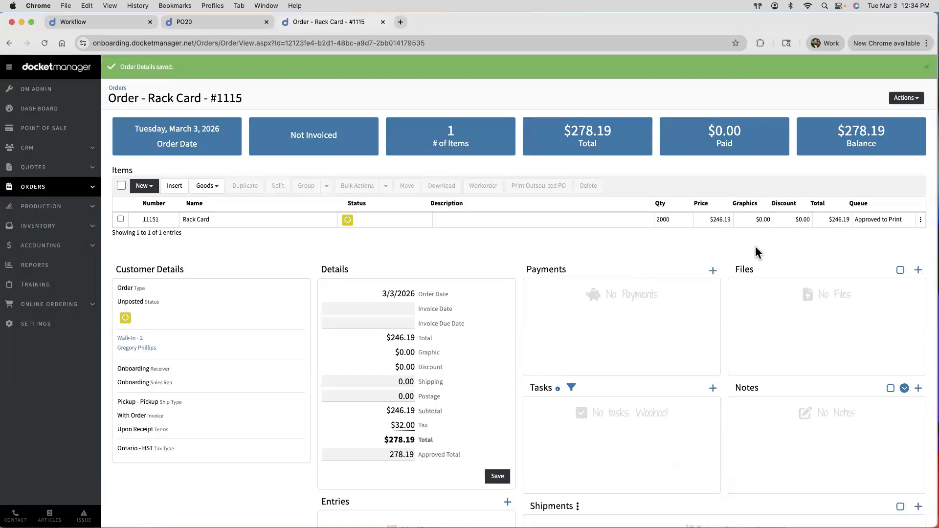
pyautogui.click(915, 98)
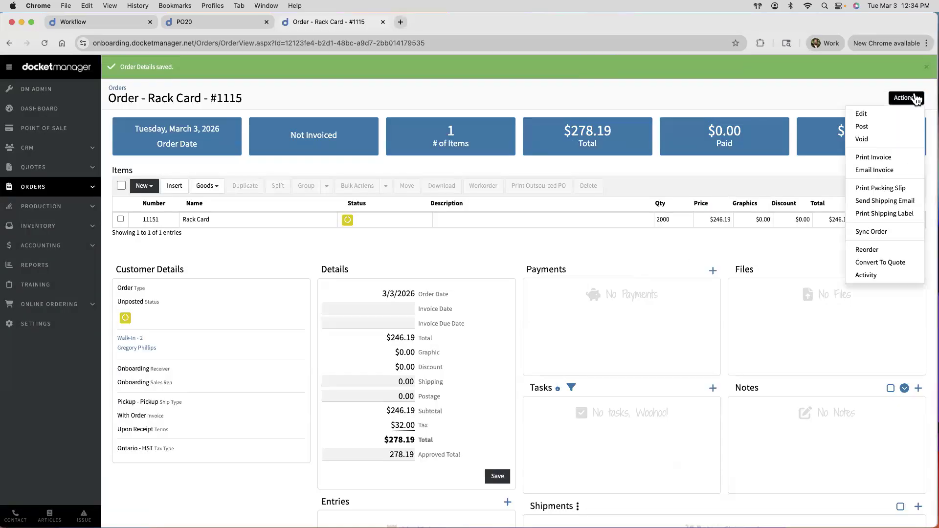
pyautogui.click(870, 139)
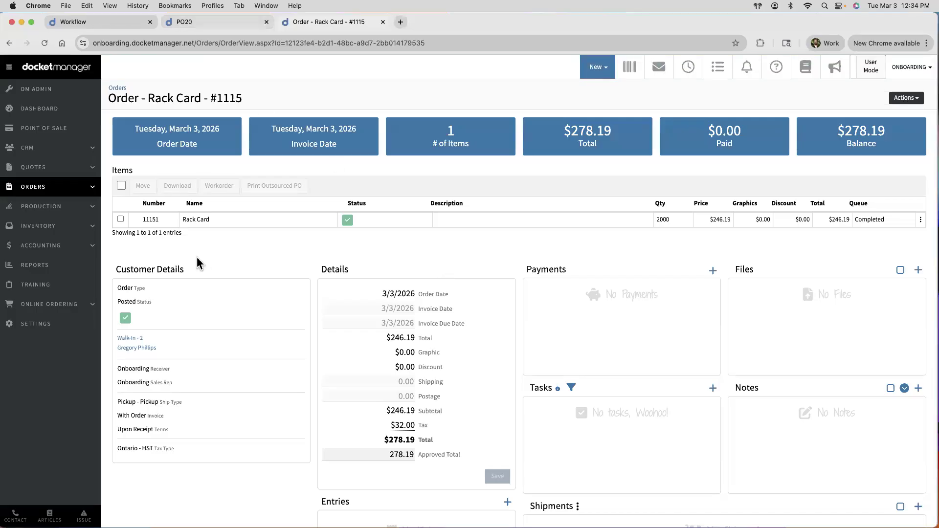
# Open the Rack Card item from the posted order and examine the inventory status in its stock section
pyautogui.click(167, 221)
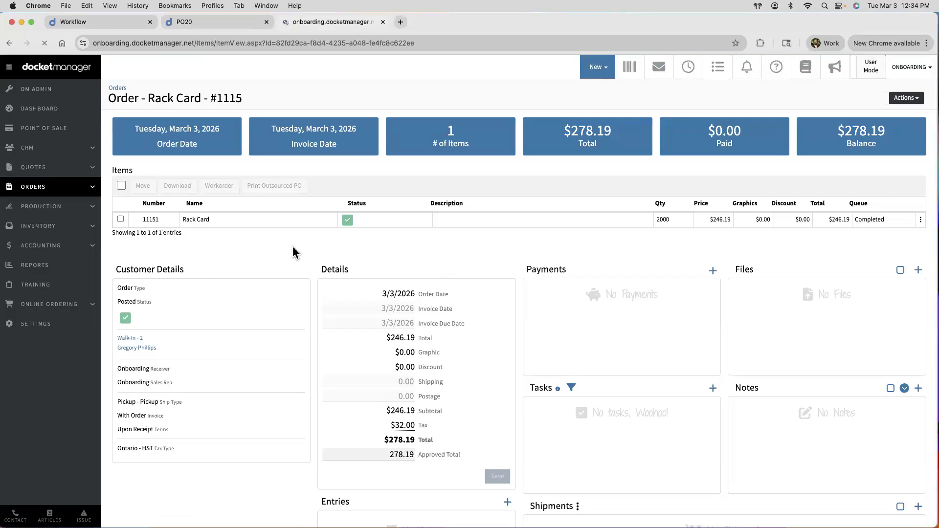
pyautogui.scroll(-10, 293, 245)
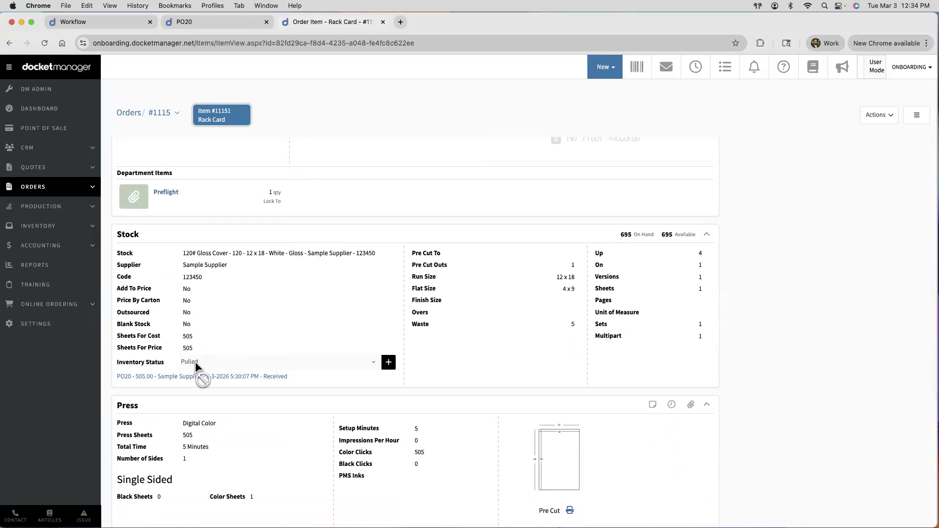
# Open the 120# Gloss Cover stock, examine its on-hand and available inventory, and close its browser tab
pyautogui.click(198, 28)
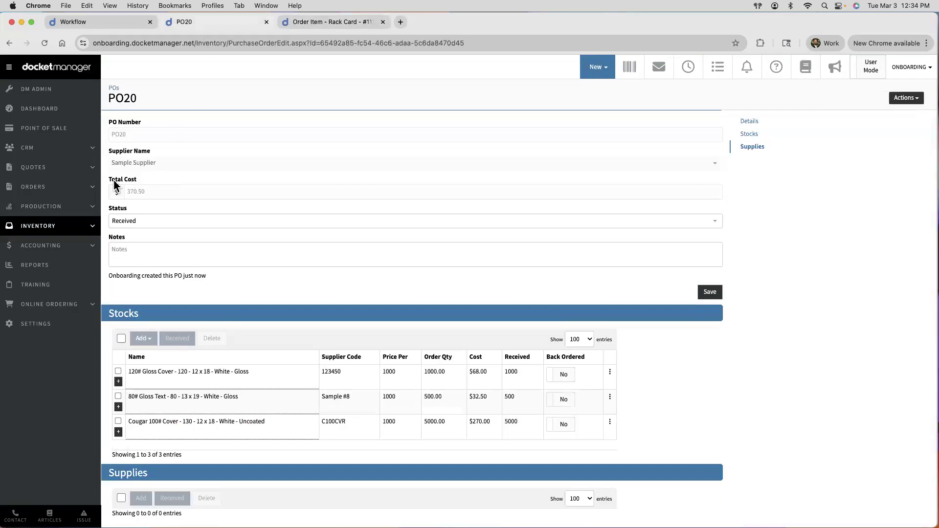
pyautogui.moveTo(49, 233)
pyautogui.click(113, 227)
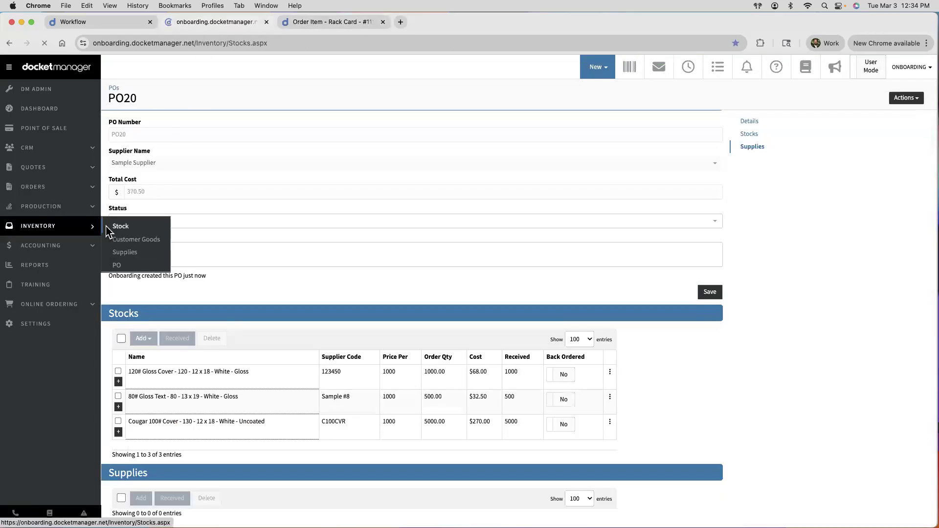
pyautogui.click(271, 233)
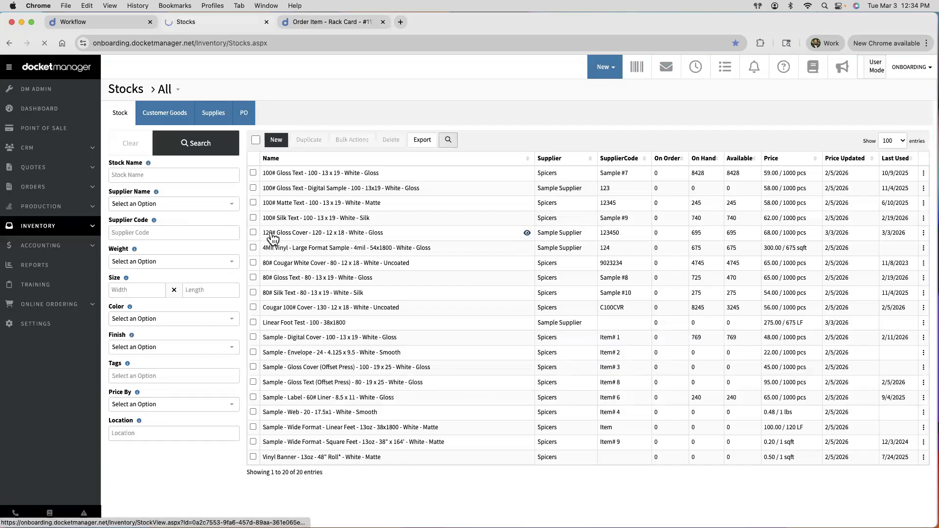
pyautogui.scroll(-4, 386, 286)
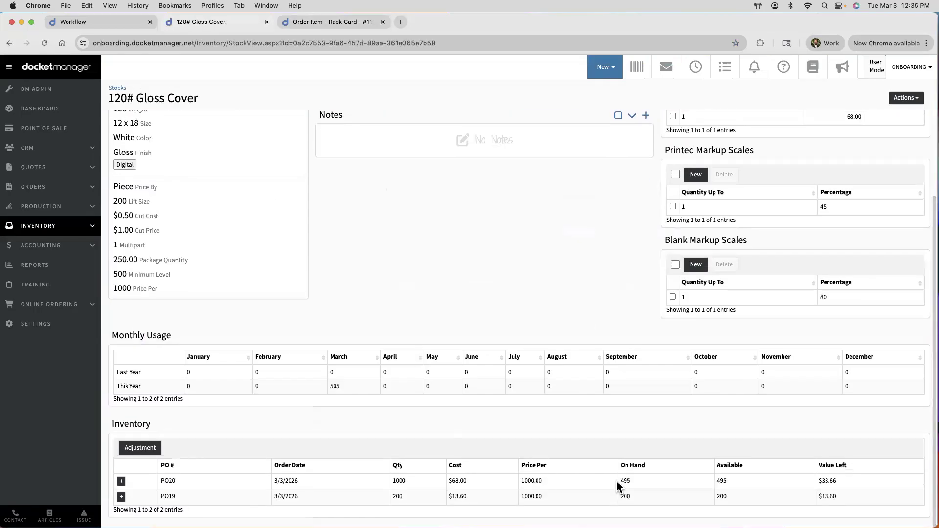
pyautogui.tripleClick(632, 465)
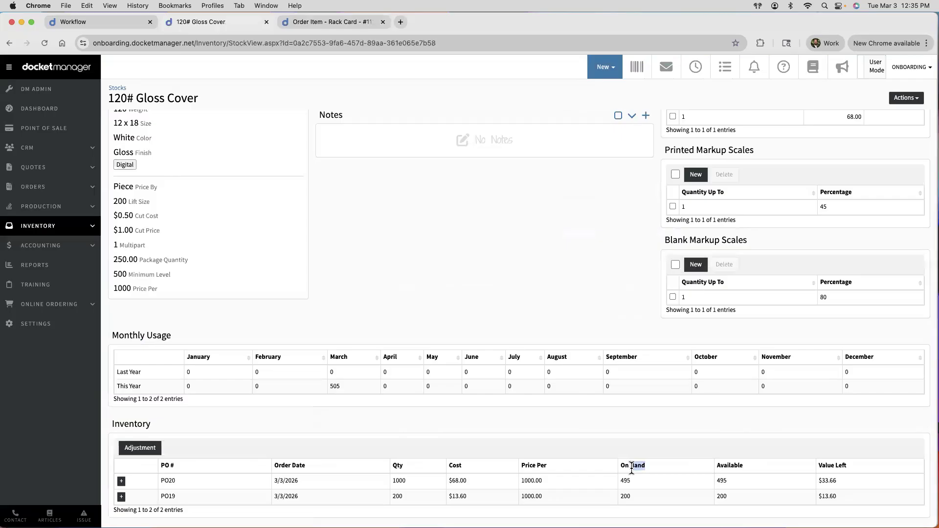
pyautogui.doubleClick(730, 465)
pyautogui.click(567, 417)
pyautogui.press('super+w')
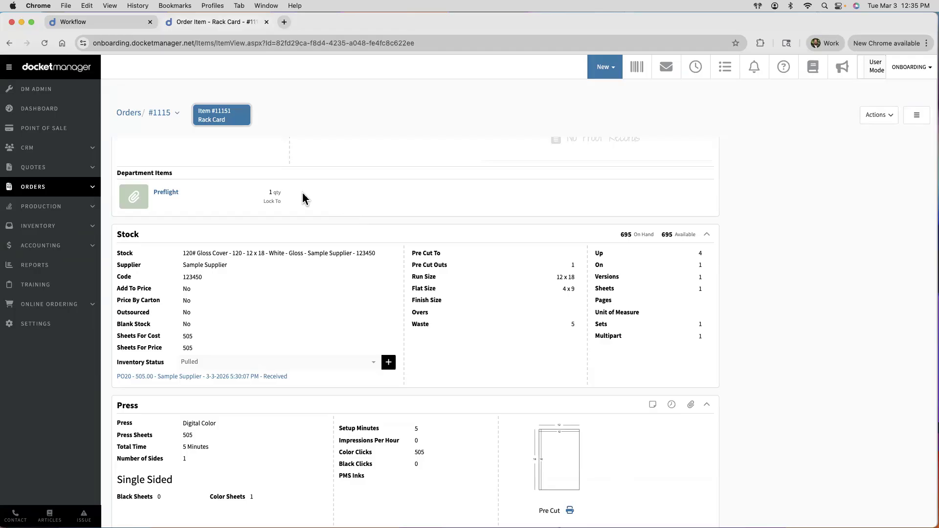
# Open the supplies inventory list and close the leftover Workflow browser tab
pyautogui.moveTo(54, 226)
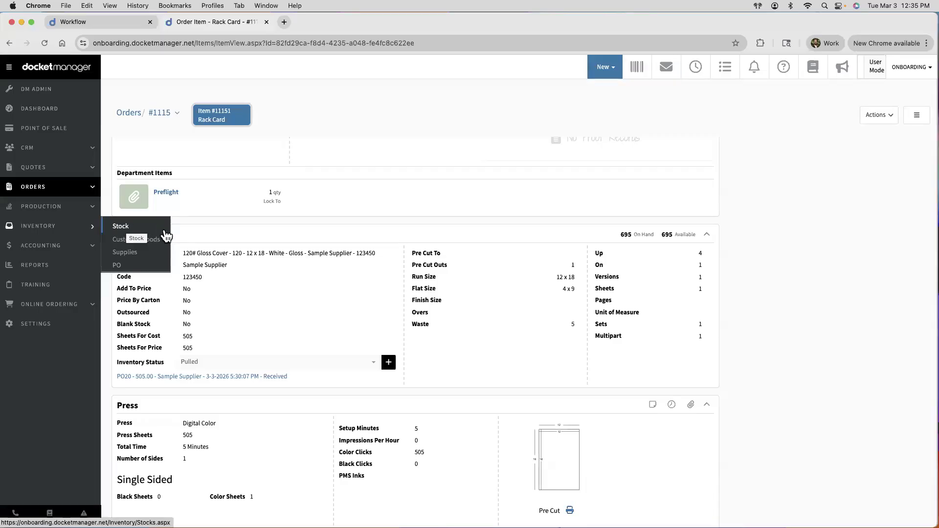
pyautogui.click(126, 254)
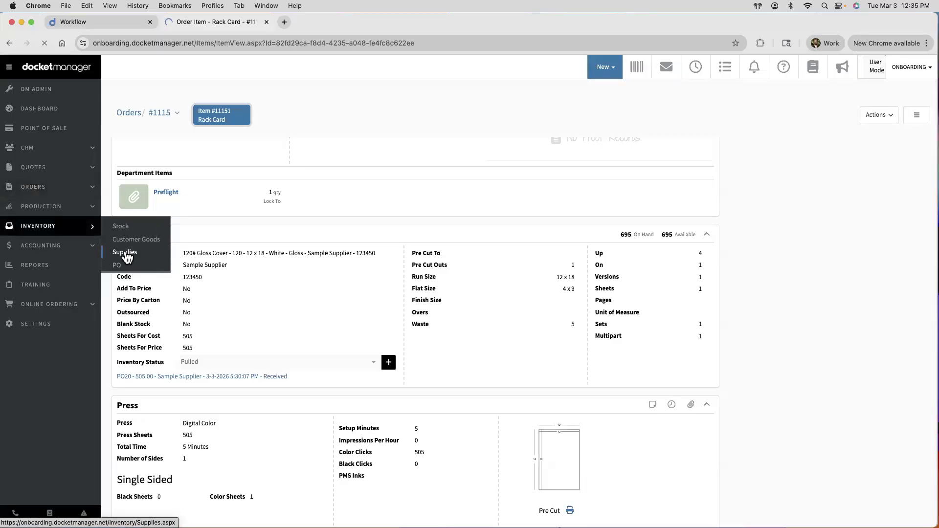
pyautogui.click(150, 21)
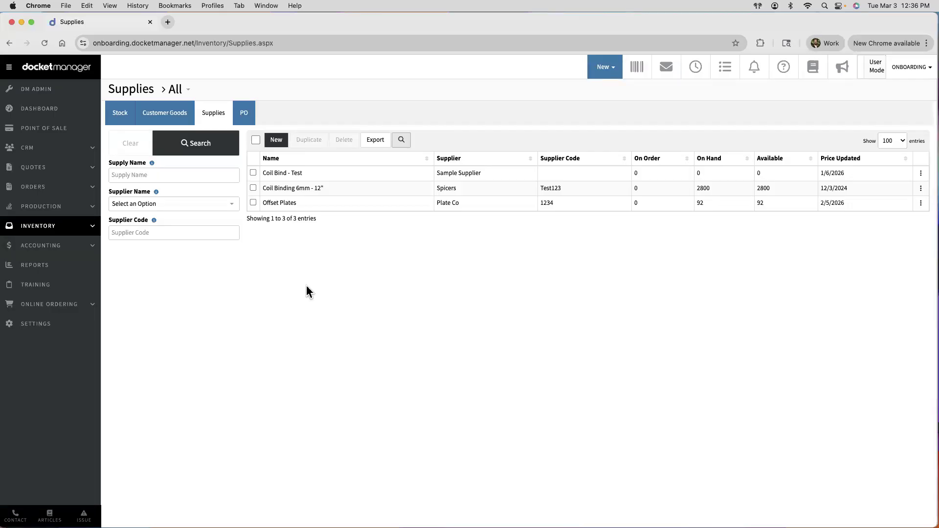
# Examine the Offset Plates supply record and the blank New Supply form, returning to the supplies list
pyautogui.click(287, 209)
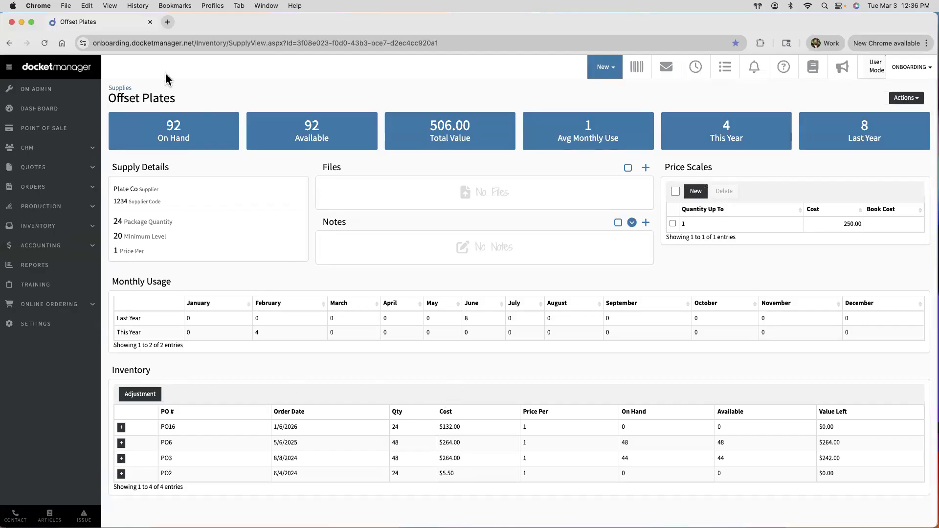
pyautogui.click(120, 88)
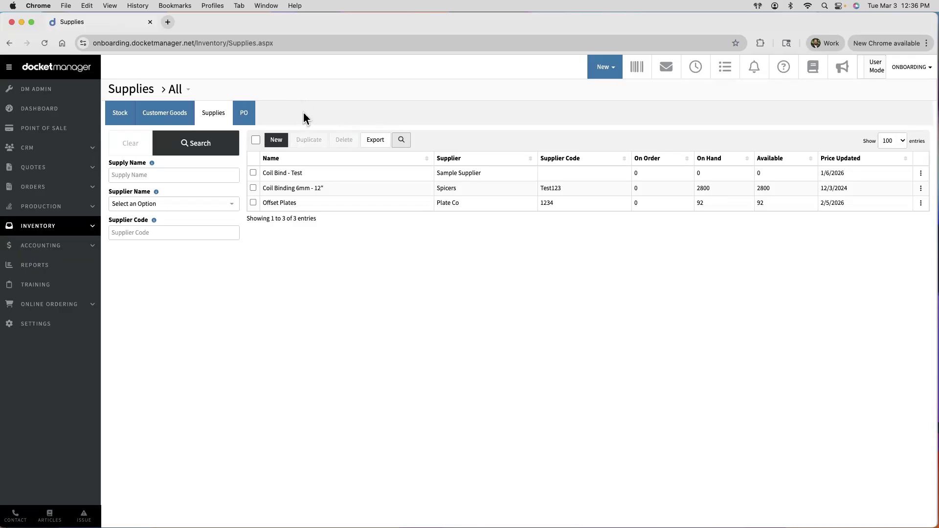
pyautogui.click(276, 141)
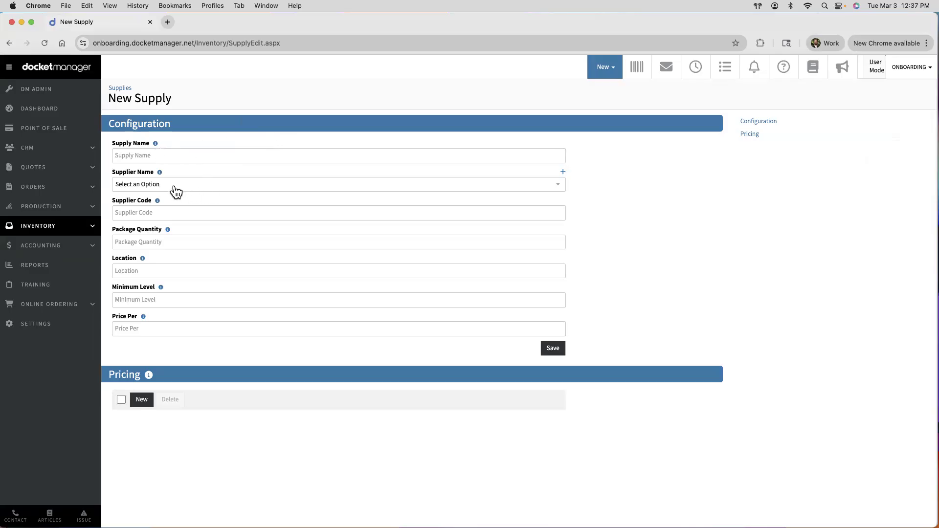
pyautogui.click(120, 88)
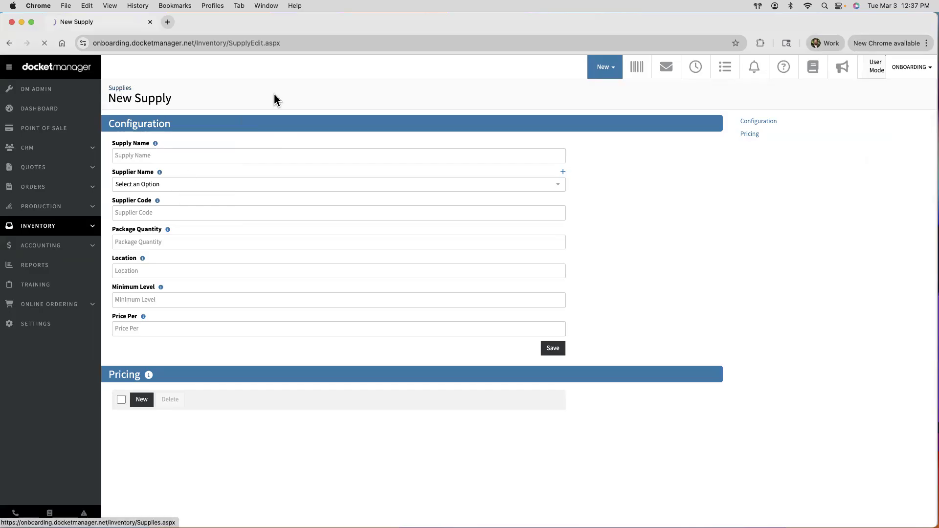
# Open the Offset Plates supply for editing and examine its configuration and price scale cost
pyautogui.click(298, 203)
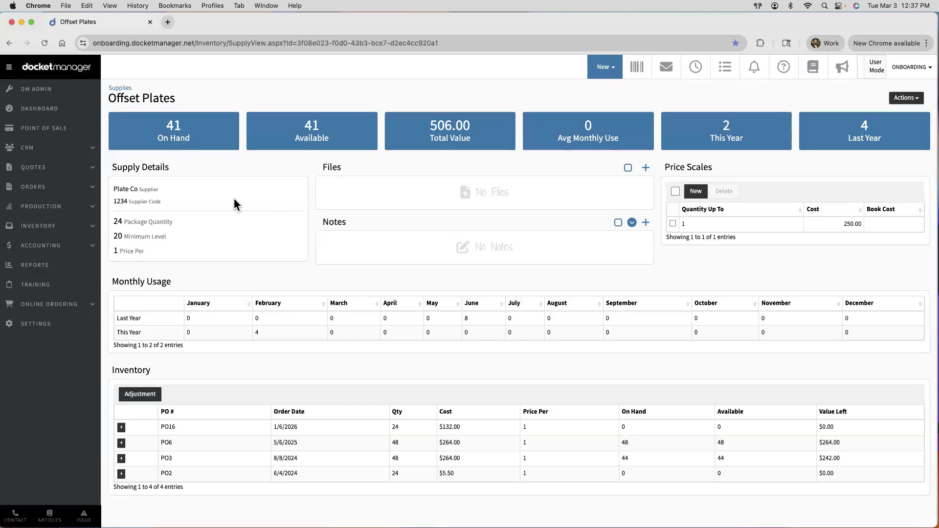
pyautogui.click(920, 99)
pyautogui.click(862, 114)
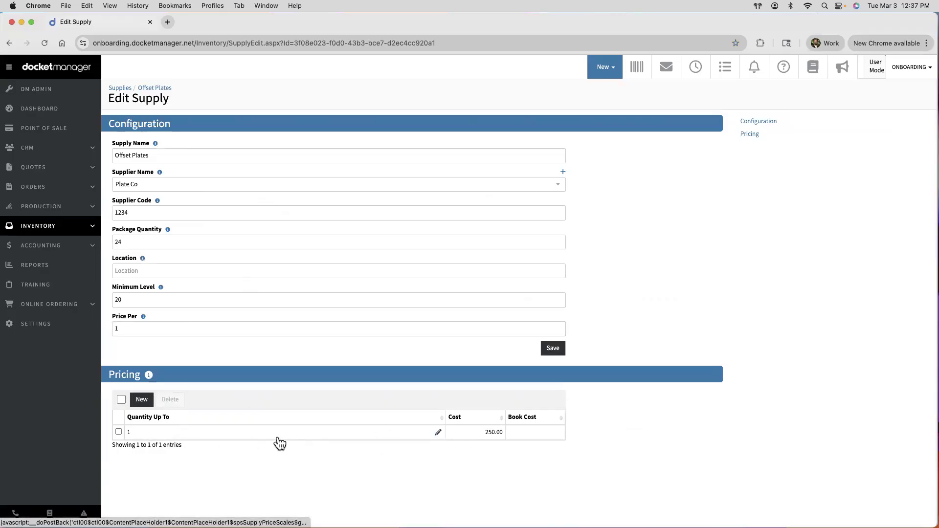
pyautogui.doubleClick(489, 432)
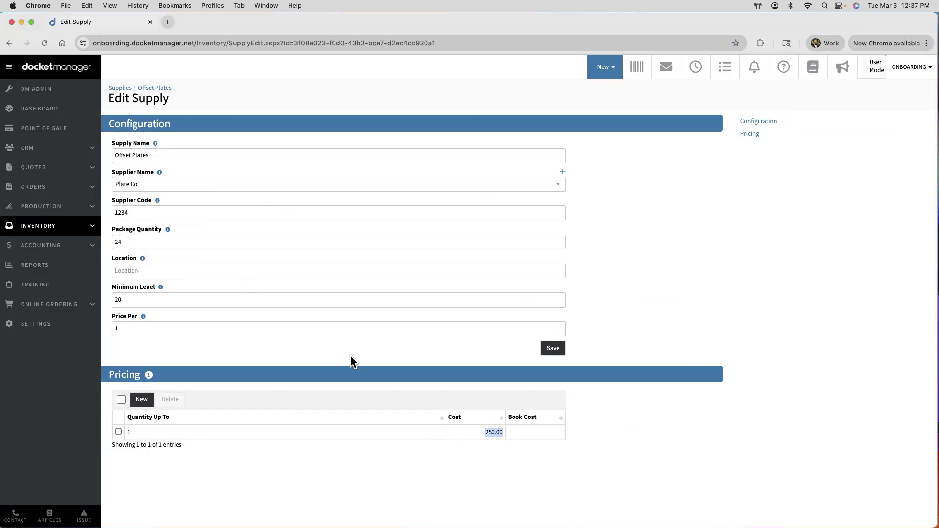
# Open the pending purchase order created 1/6/2026 and set the Offset Plates order quantity to 1, checking the recalculated cost
pyautogui.moveTo(69, 228)
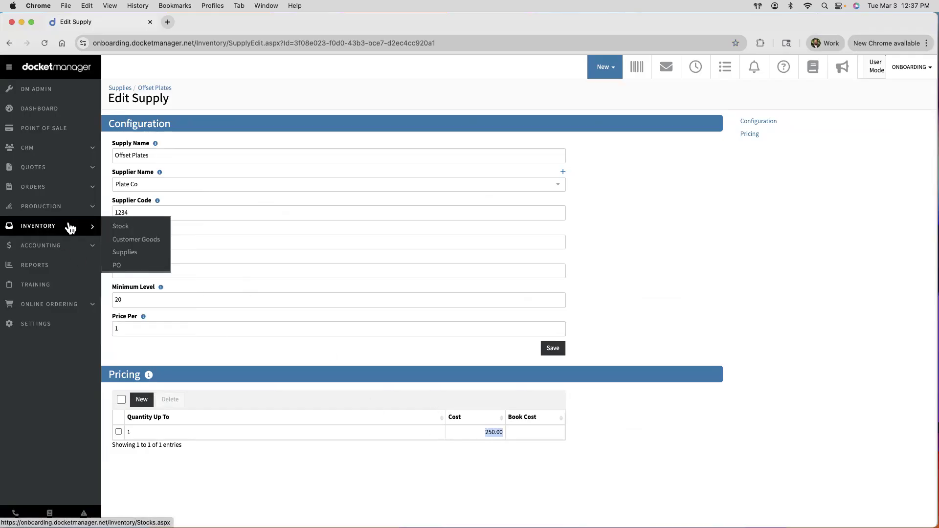
pyautogui.click(120, 267)
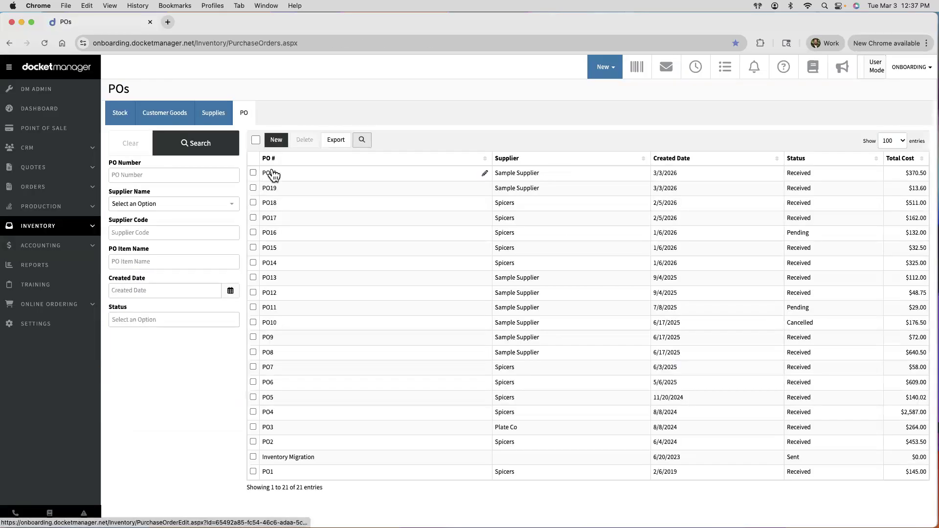
pyautogui.click(338, 237)
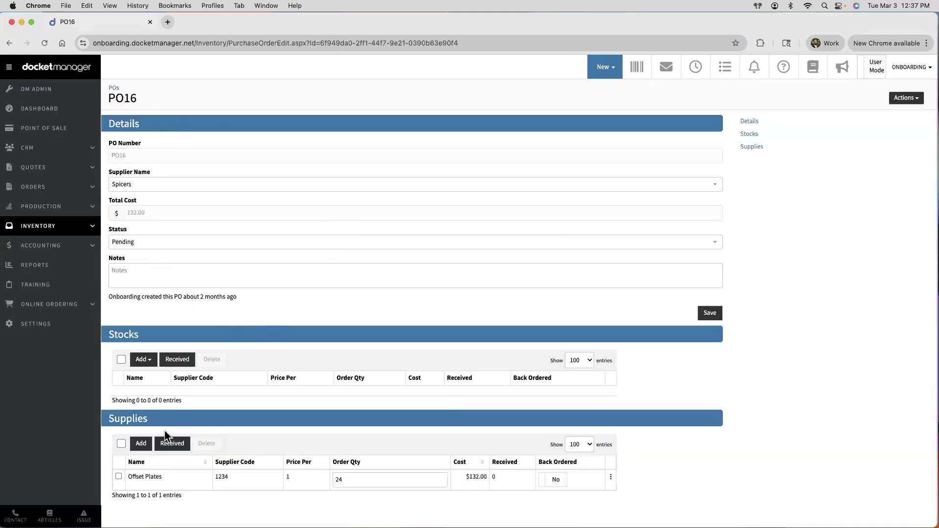
pyautogui.click(380, 478)
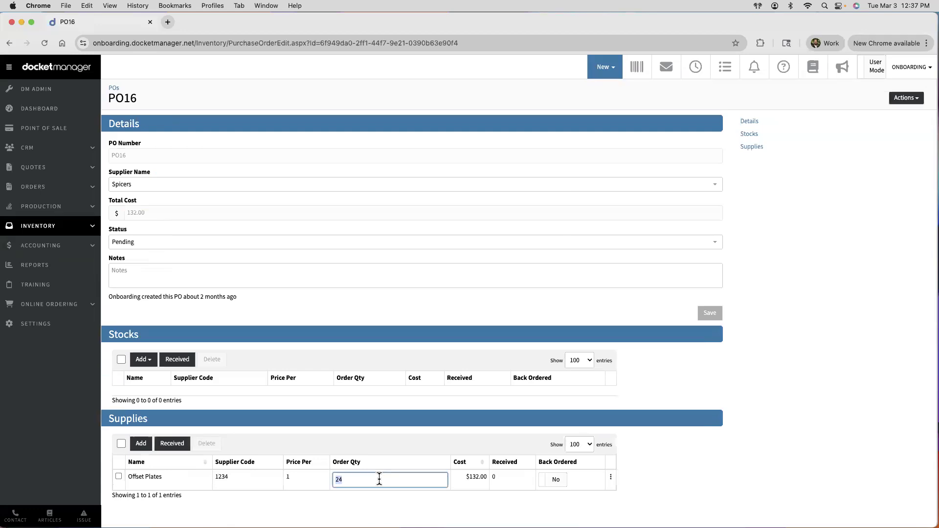
pyautogui.write('1')
pyautogui.click(402, 436)
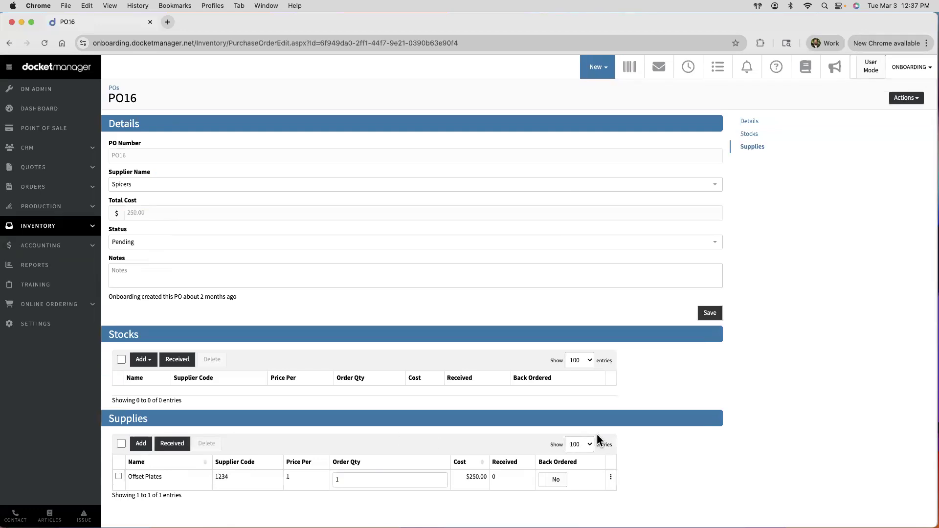
pyautogui.click(369, 482)
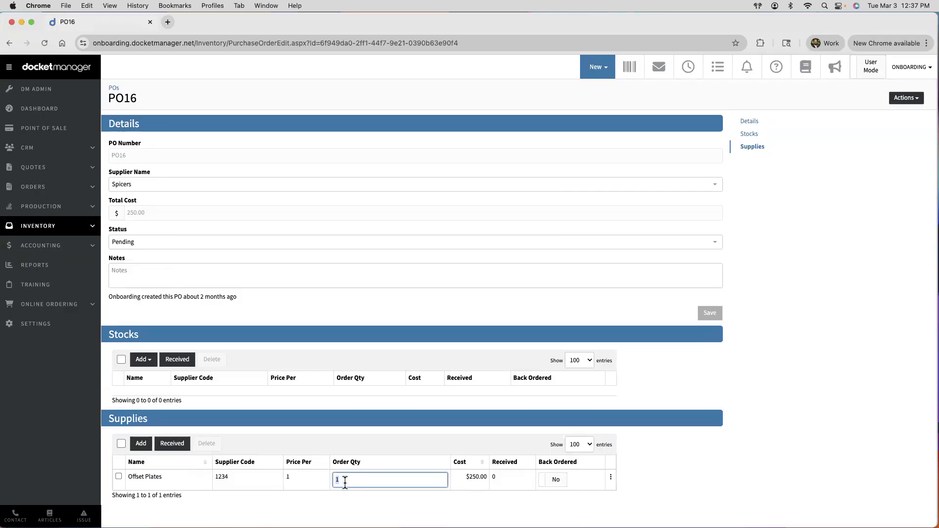
pyautogui.doubleClick(473, 476)
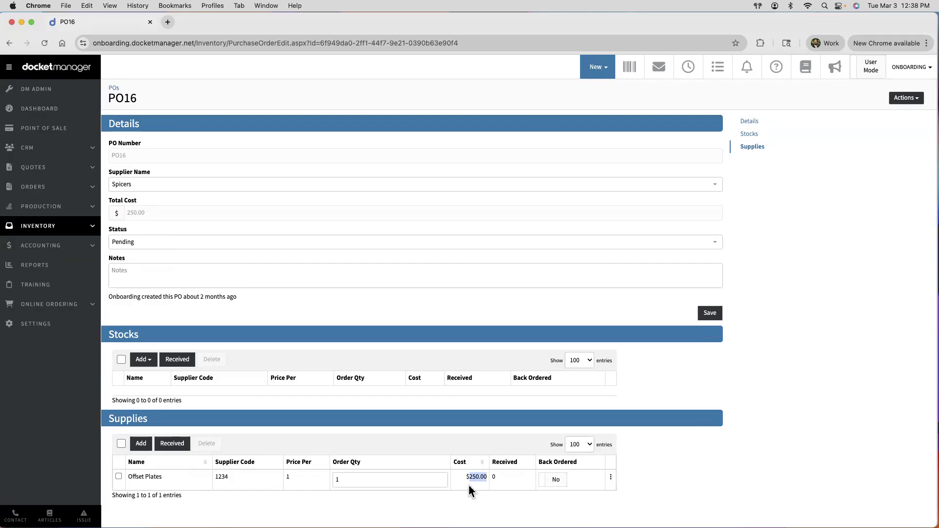
# Open the supplies list in a new browser tab and open the Offset Plates supply for editing
pyautogui.moveTo(78, 227)
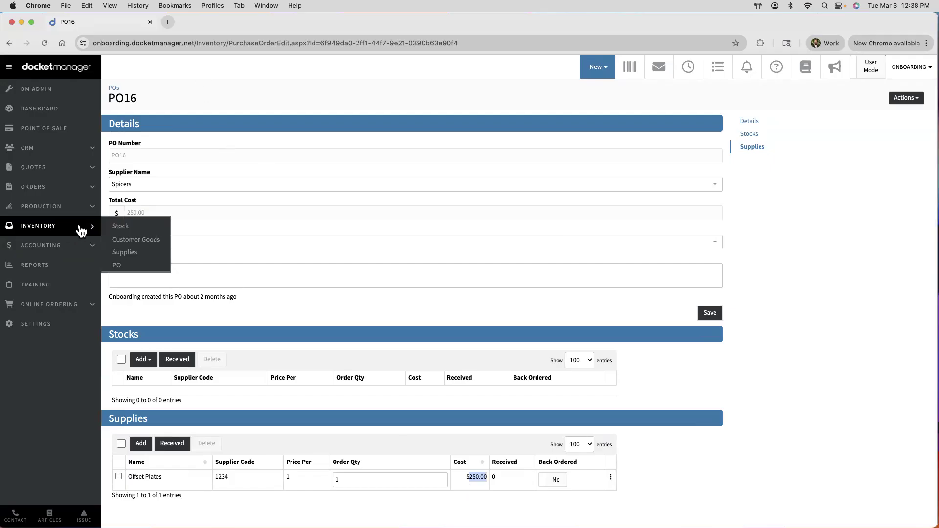
pyautogui.keyDown('super'); pyautogui.click(117, 252); pyautogui.keyUp('super')
pyautogui.click(226, 21)
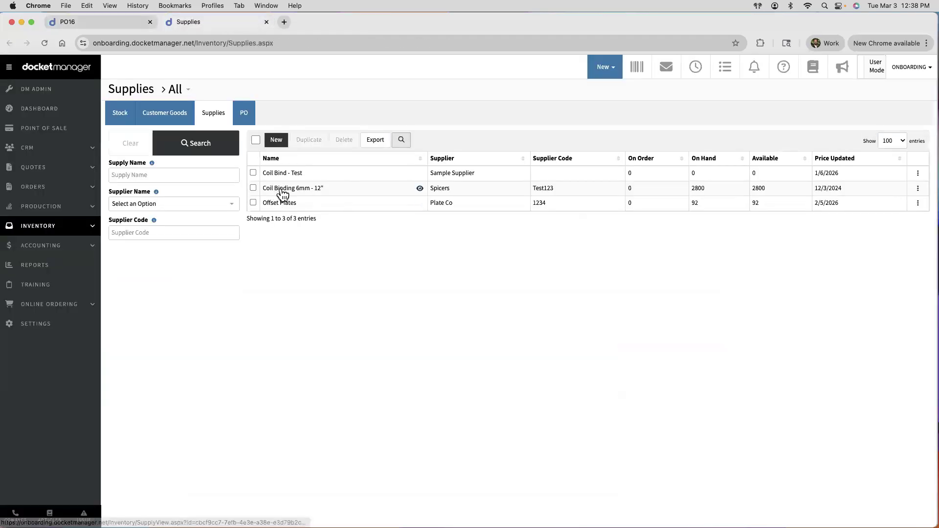
pyautogui.click(285, 202)
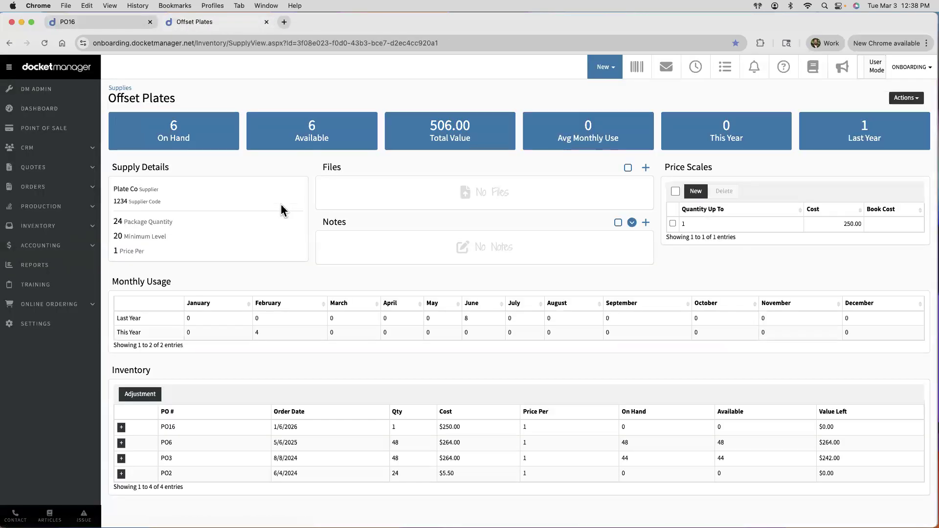
pyautogui.click(905, 98)
pyautogui.click(884, 113)
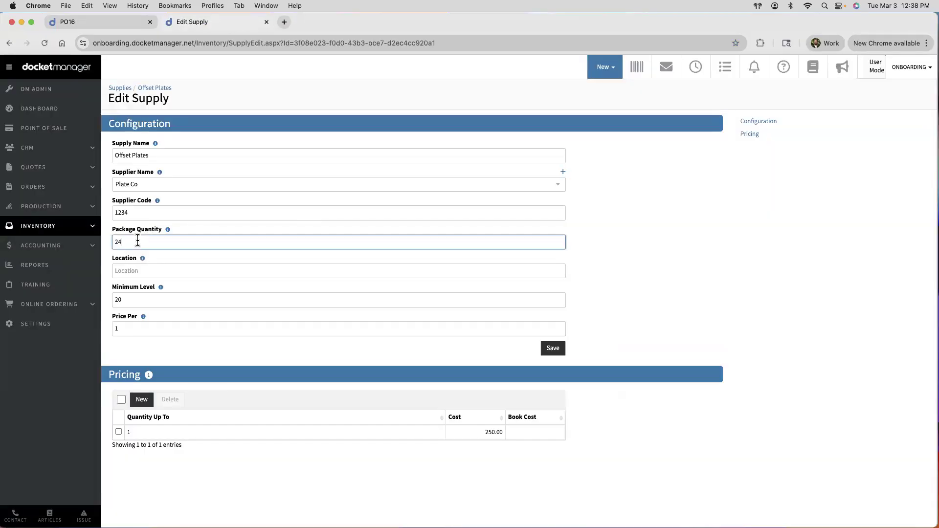
# Try a package quantity of 1 for the Offset Plates supply and restore it to 24
pyautogui.doubleClick(137, 240)
pyautogui.write('1')
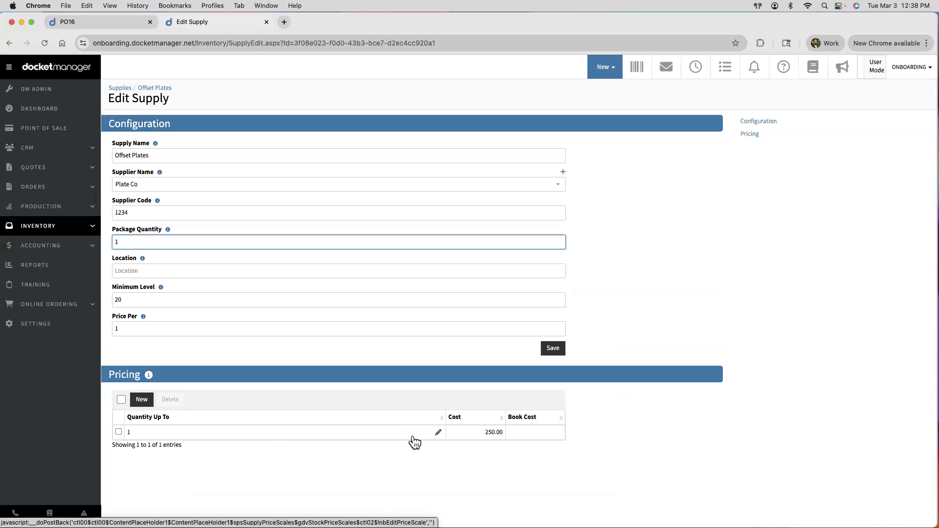
pyautogui.press('BackSpace')
pyautogui.write('10')
pyautogui.moveTo(95, 226)
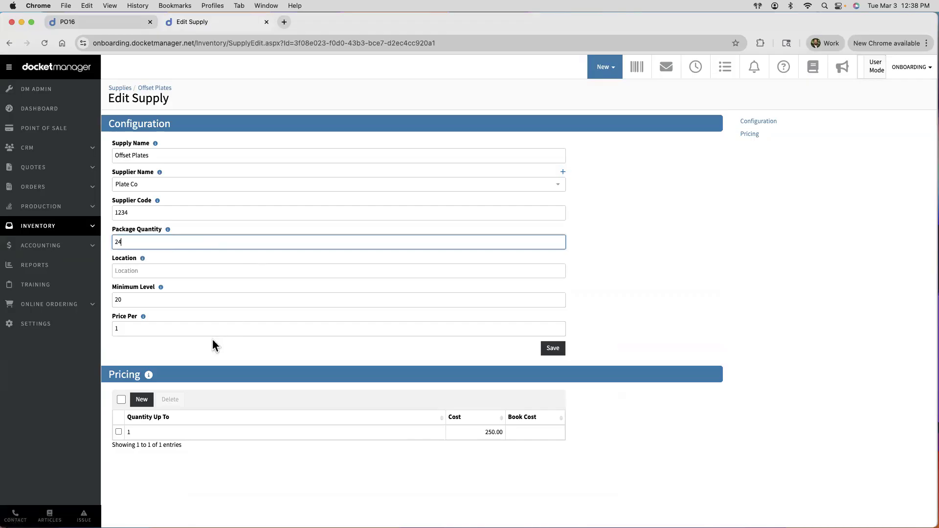
# Save the Offset Plates supply and compare its price scale cost with the supply line on the pending purchase order
pyautogui.click(497, 433)
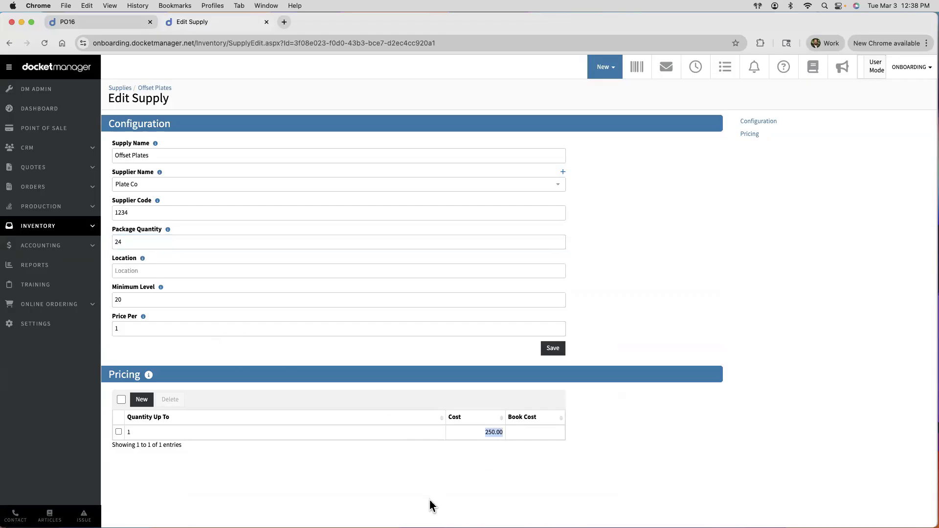
pyautogui.click(543, 348)
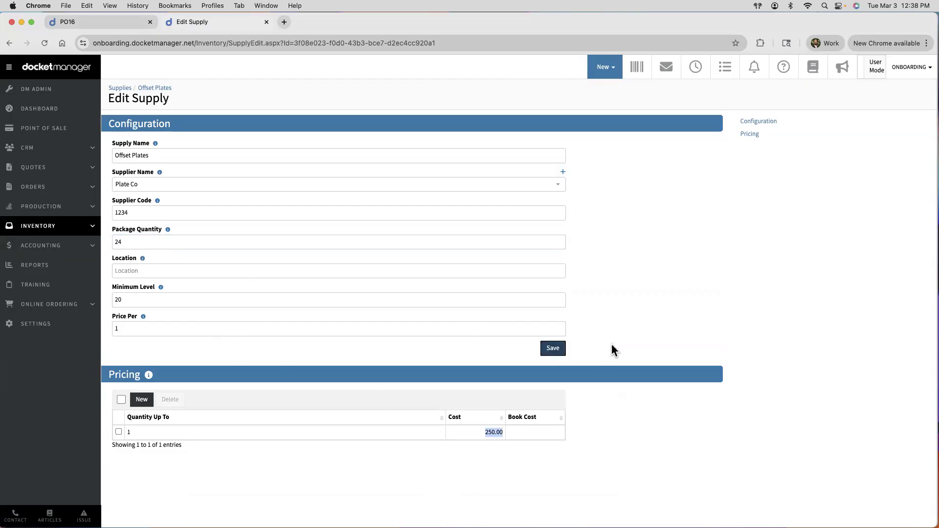
pyautogui.click(95, 21)
pyautogui.click(330, 401)
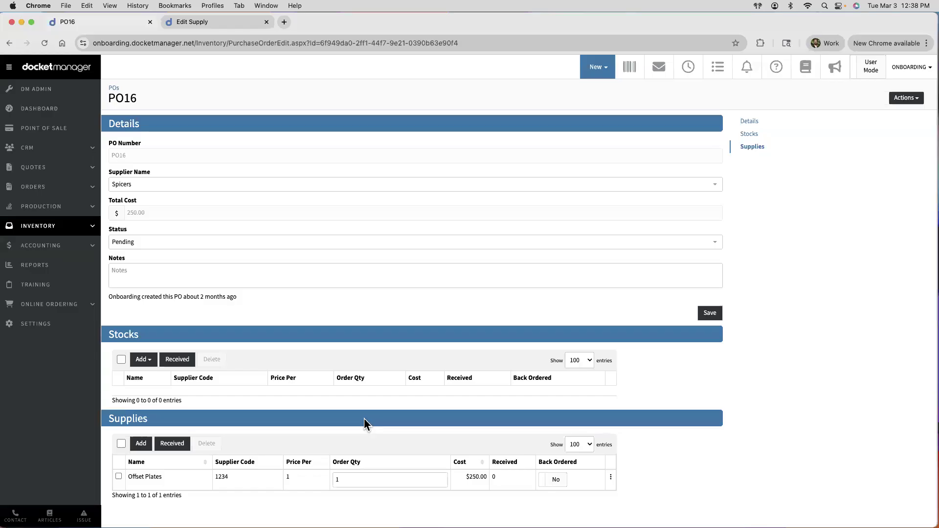
pyautogui.click(199, 24)
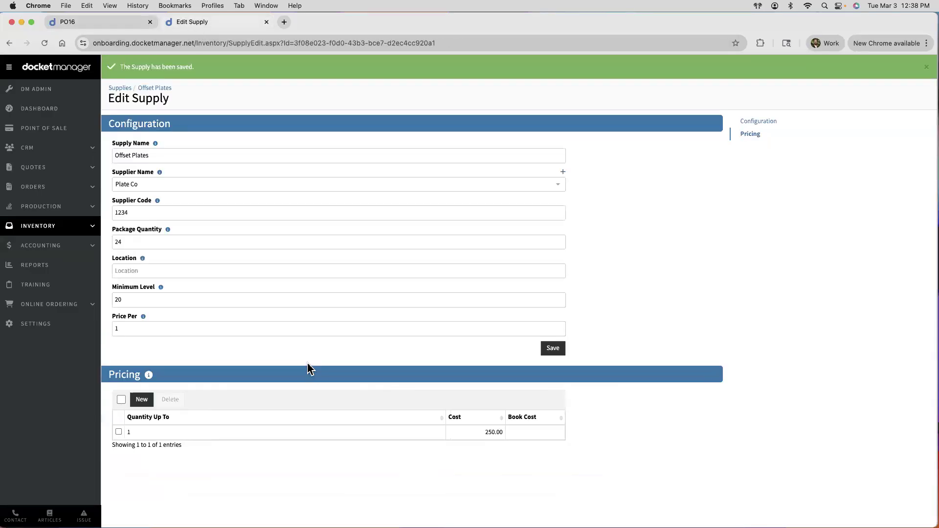
# Return to the supplies list and select the Offset Plates supply
pyautogui.moveTo(65, 224)
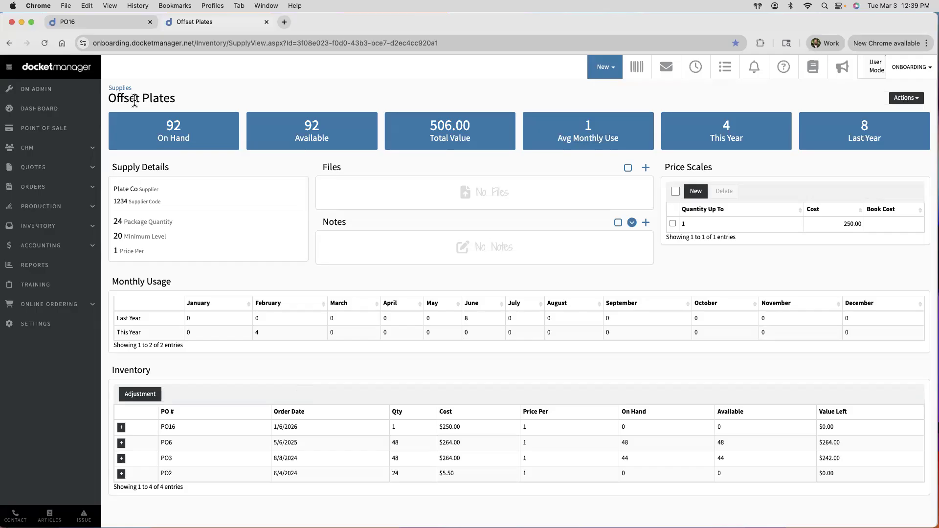
pyautogui.click(120, 88)
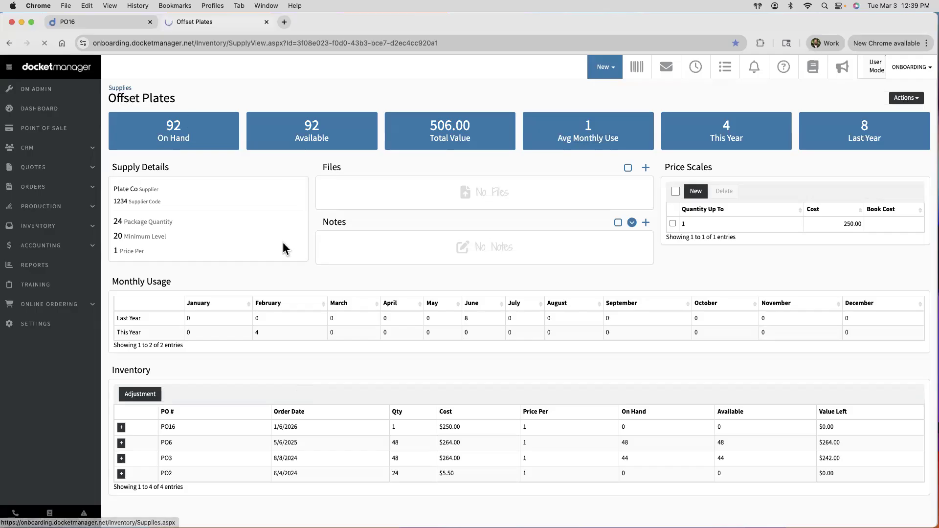
pyautogui.click(253, 202)
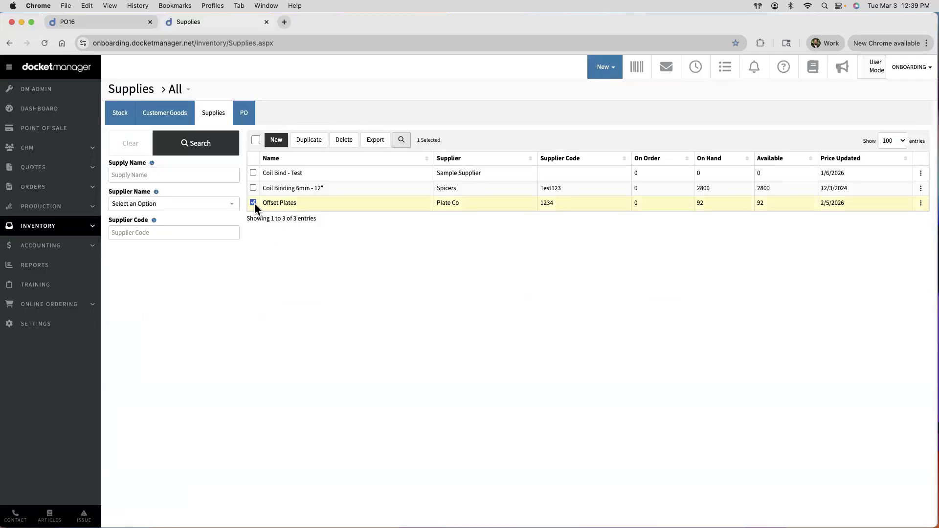
# Open the department items settings in a new browser tab, search for "plate" and open the Offset Plates item
pyautogui.keyDown('super'); pyautogui.click(38, 328); pyautogui.keyUp('super')
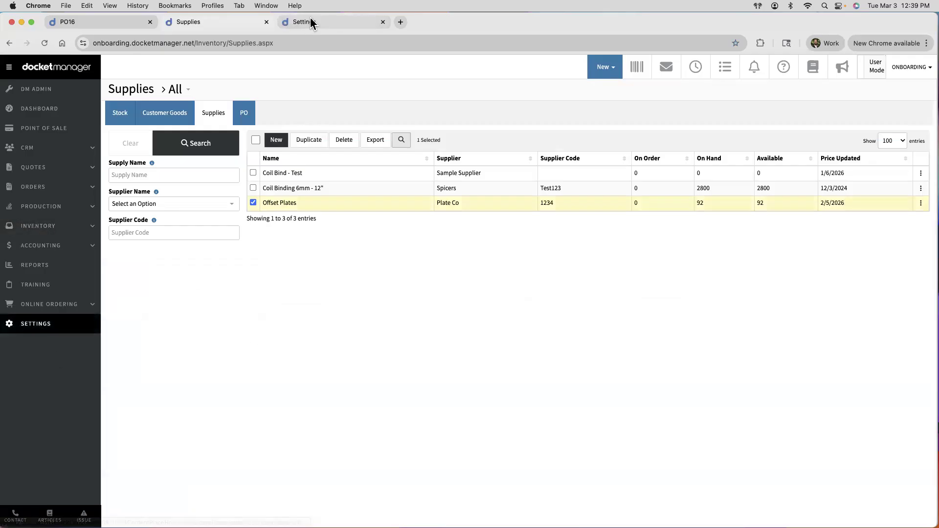
pyautogui.click(310, 20)
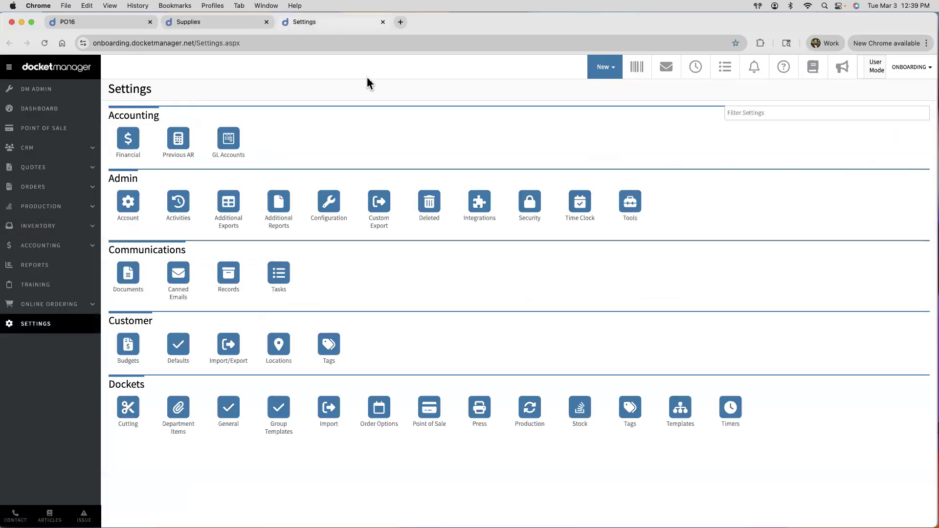
pyautogui.click(178, 416)
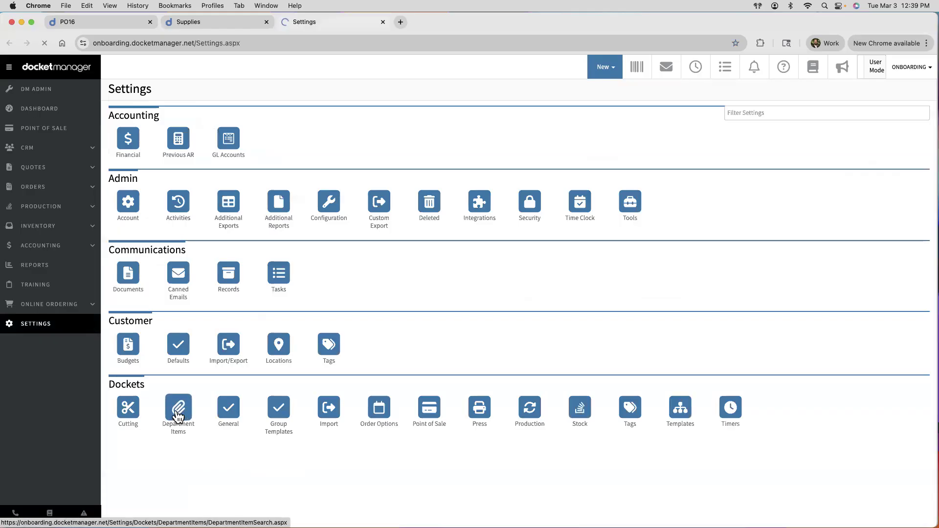
pyautogui.click(144, 186)
pyautogui.write('plate')
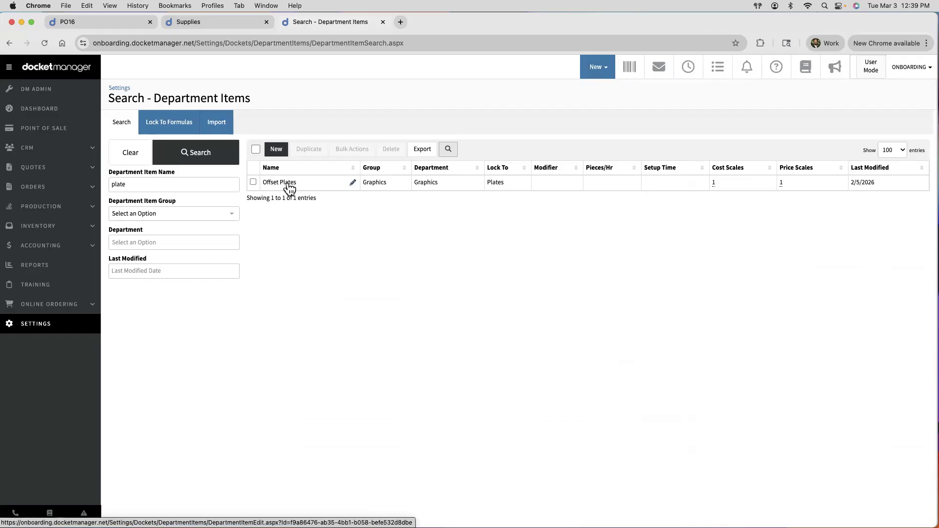
pyautogui.click(289, 185)
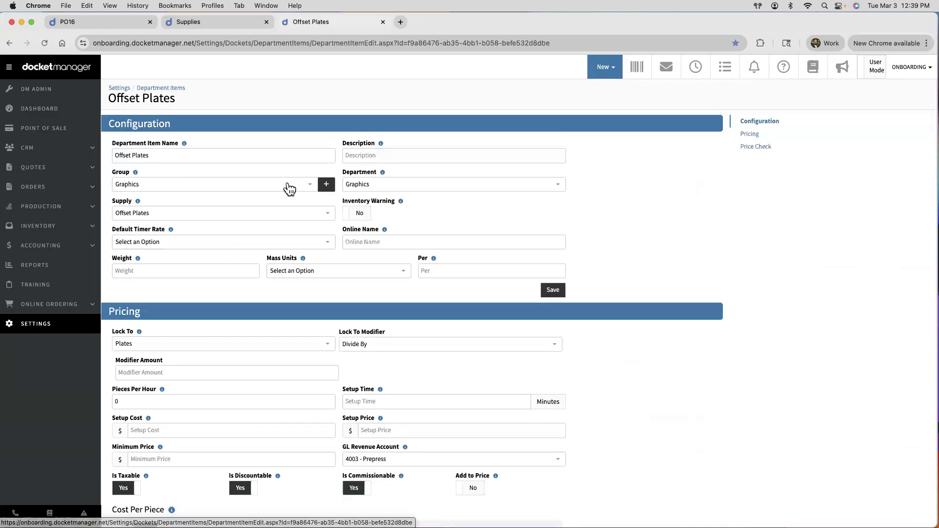
# Check the name and linked supply of the Offset Plates department item and save the item
pyautogui.tripleClick(116, 155)
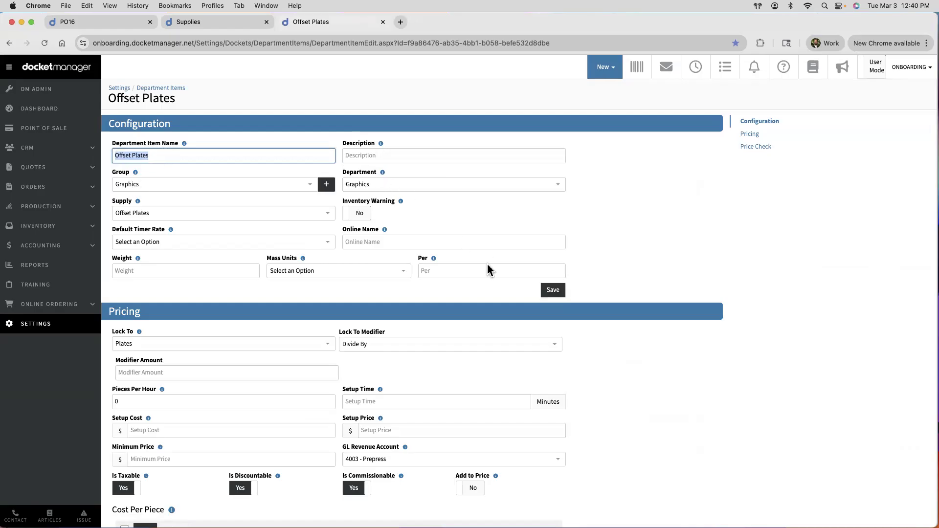
pyautogui.doubleClick(126, 201)
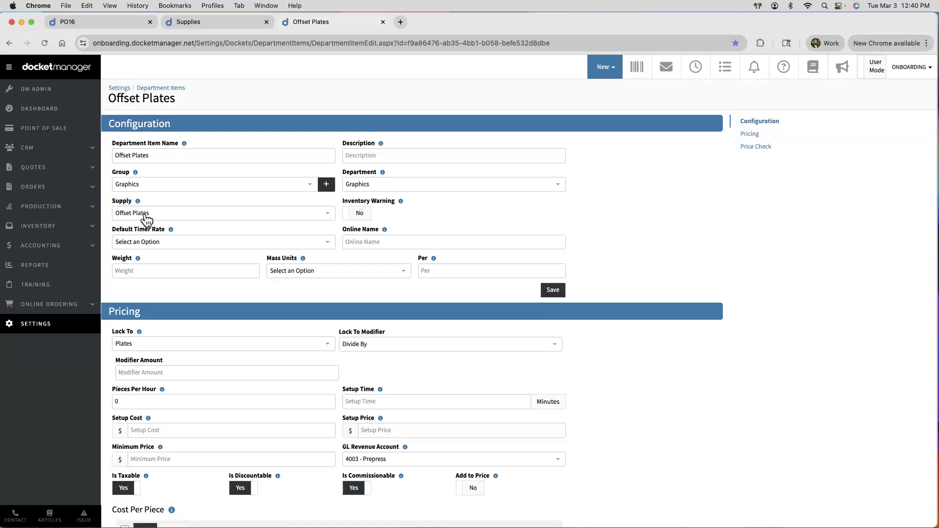
pyautogui.click(551, 290)
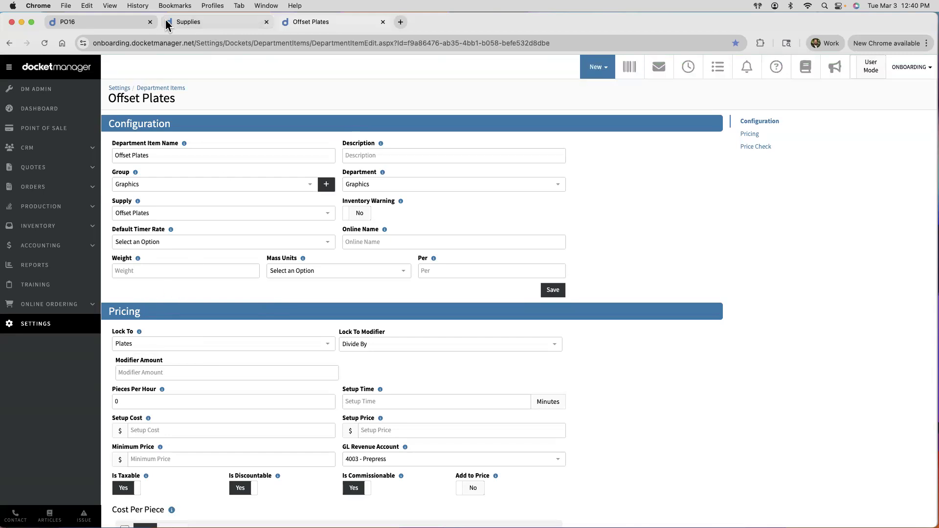
# Open the Offset Plates supply record and expand its three oldest purchase orders to examine the received and pulled quantities
pyautogui.click(114, 24)
pyautogui.click(203, 22)
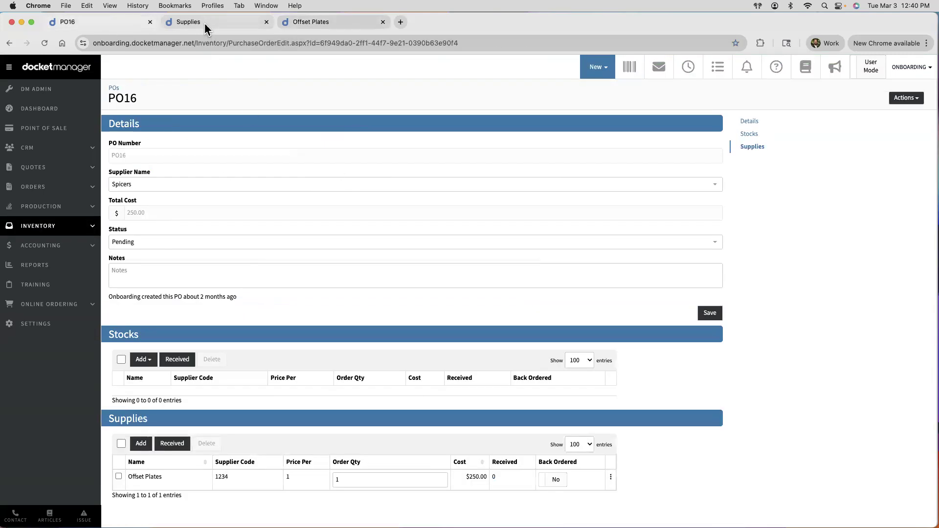
pyautogui.click(304, 203)
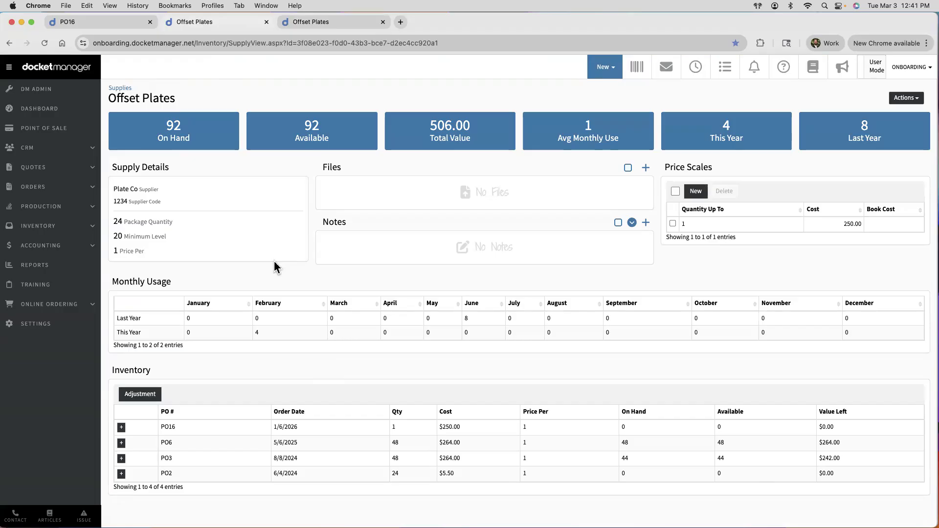
pyautogui.click(121, 442)
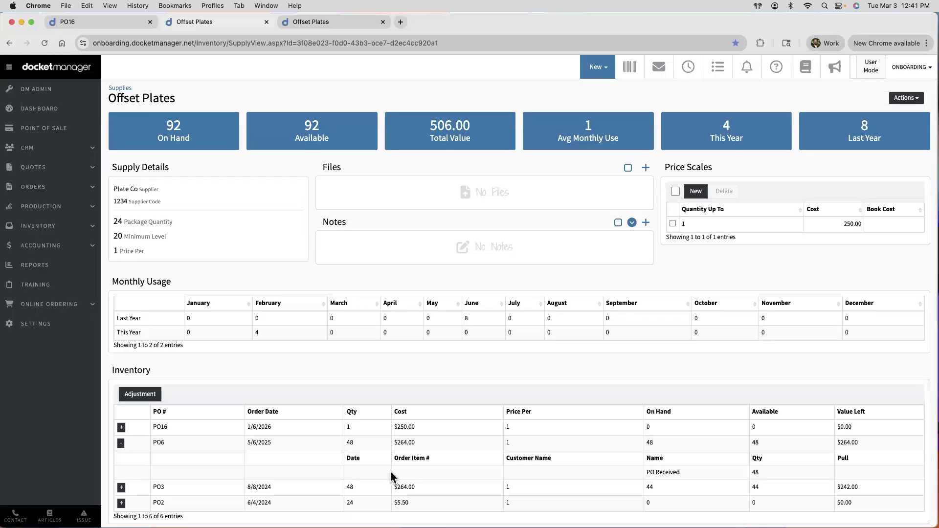
pyautogui.scroll(-1, 390, 471)
pyautogui.click(121, 479)
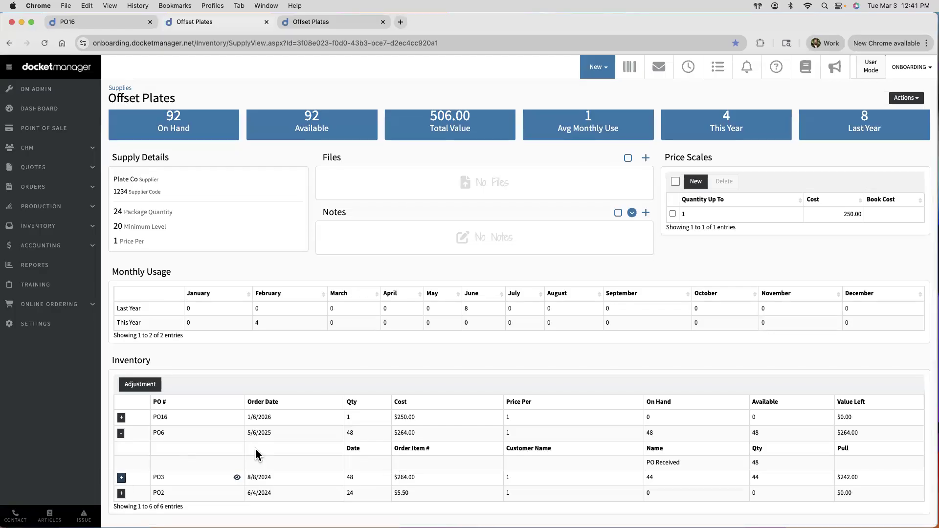
pyautogui.scroll(-2, 255, 449)
pyautogui.click(122, 491)
pyautogui.scroll(-3, 219, 451)
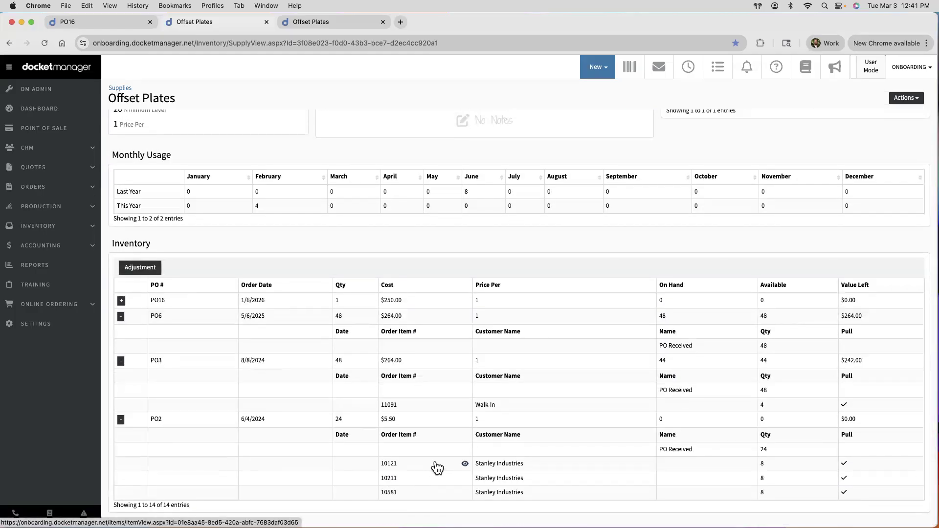
# Open the first order item pulled from the oldest purchase order, close the department item's browser tab, and open the item's parent order
pyautogui.keyDown('super'); pyautogui.click(436, 463); pyautogui.keyUp('super')
pyautogui.click(349, 22)
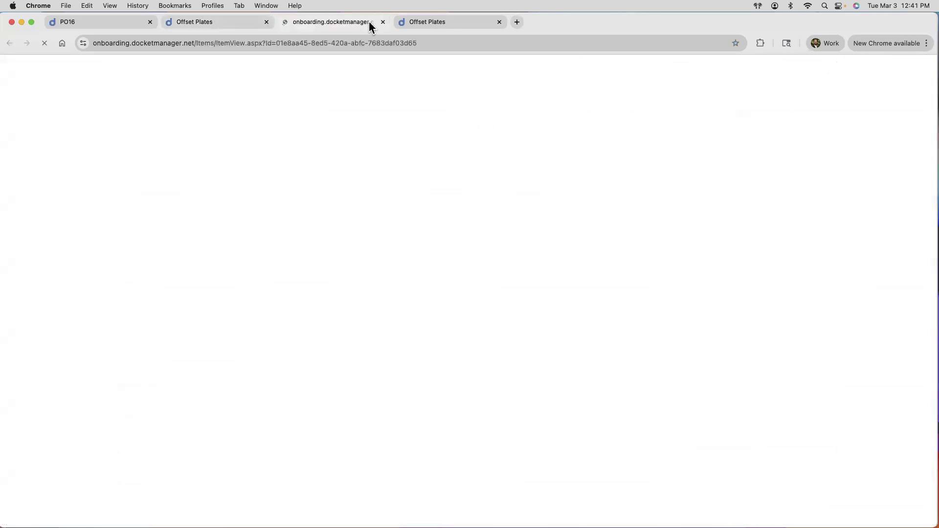
pyautogui.click(499, 22)
pyautogui.click(165, 113)
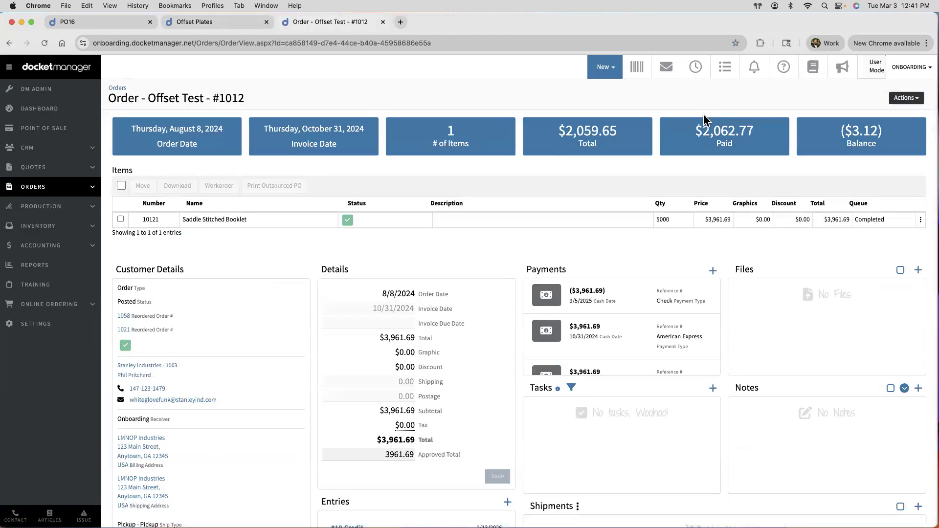
# Try to reorder order #1012, and open the account's financial settings in a new browser tab
pyautogui.click(904, 98)
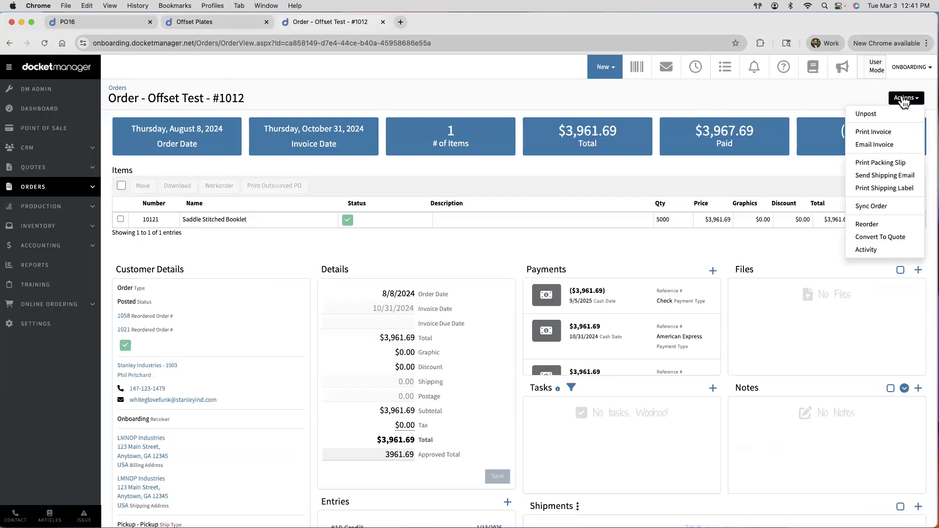
pyautogui.click(878, 233)
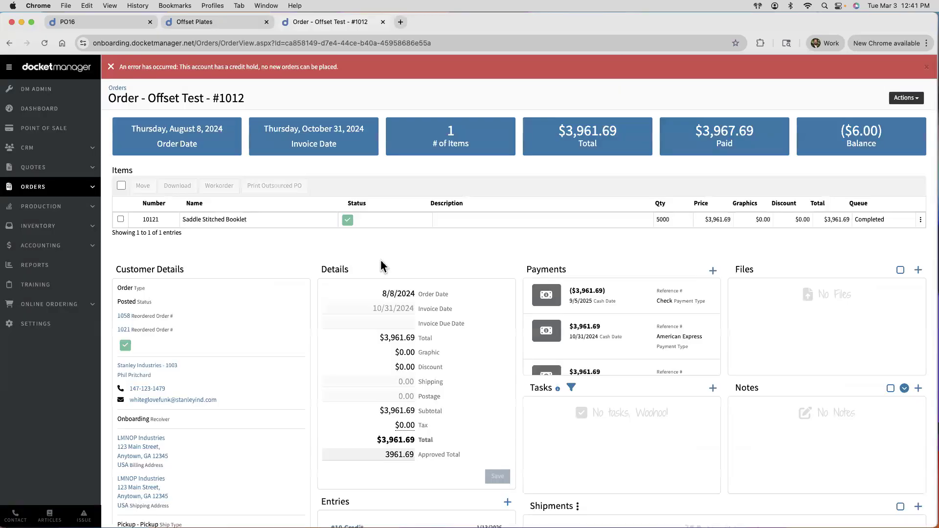
pyautogui.keyDown('super'); pyautogui.click(33, 324); pyautogui.keyUp('super')
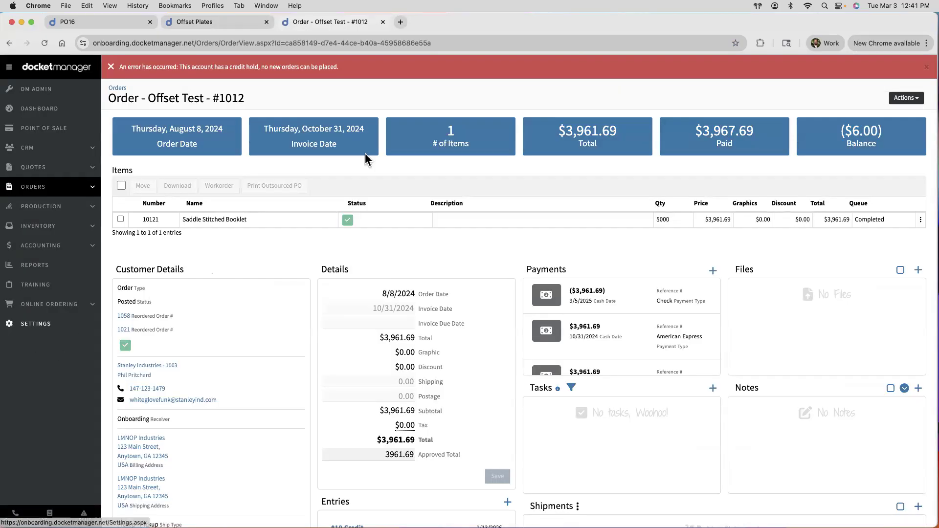
pyautogui.click(428, 26)
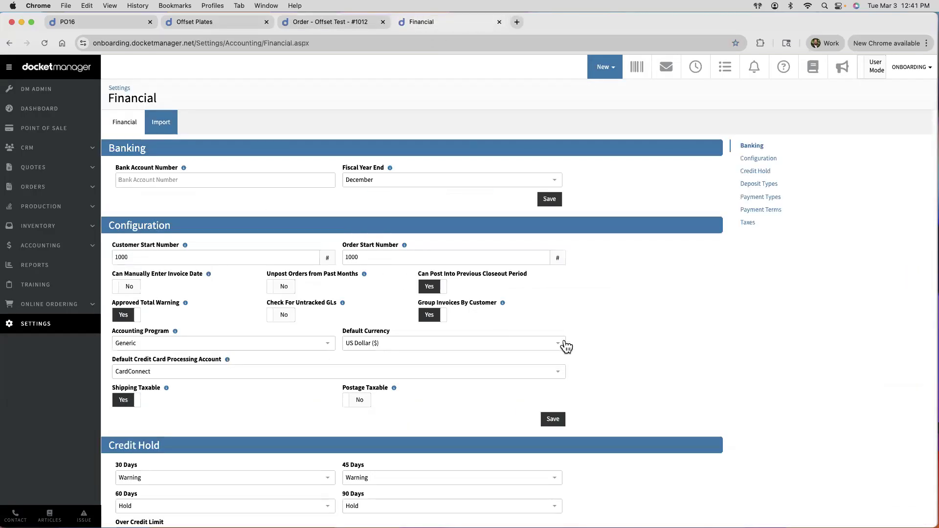
# Clear the credit hold options for 30, 45, 60 and 90 Days and Over Credit Limit, and save the credit hold settings
pyautogui.scroll(-5, 563, 344)
pyautogui.click(184, 248)
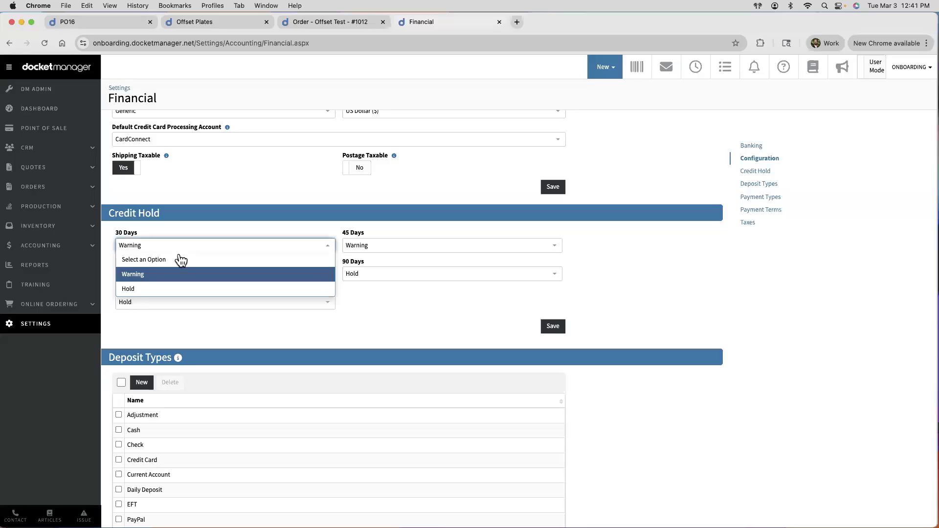
pyautogui.click(148, 260)
pyautogui.click(148, 273)
pyautogui.click(147, 289)
pyautogui.click(148, 302)
pyautogui.click(196, 316)
pyautogui.click(383, 247)
pyautogui.click(379, 258)
pyautogui.click(365, 277)
pyautogui.click(367, 288)
pyautogui.click(555, 326)
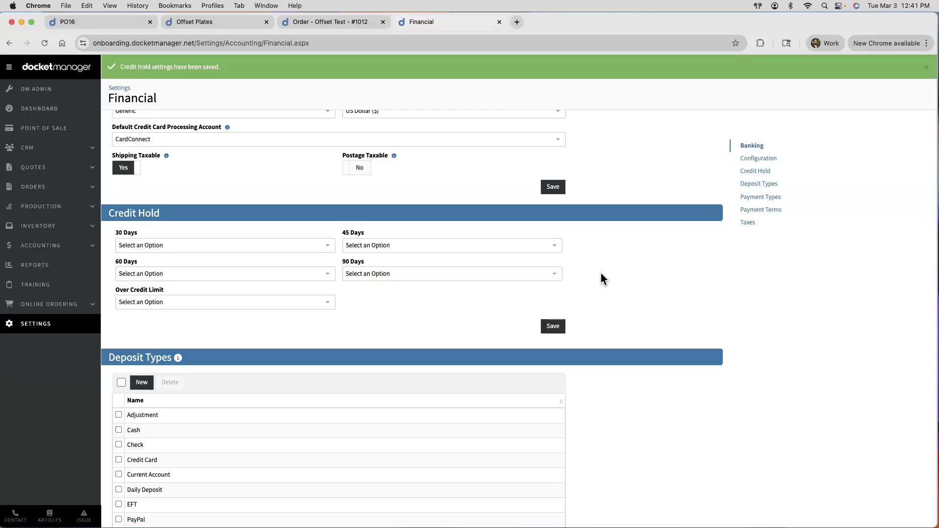
# Close the financial settings browser tab and reorder order #1012, updating all customer default fields
pyautogui.press('super+w')
pyautogui.click(919, 70)
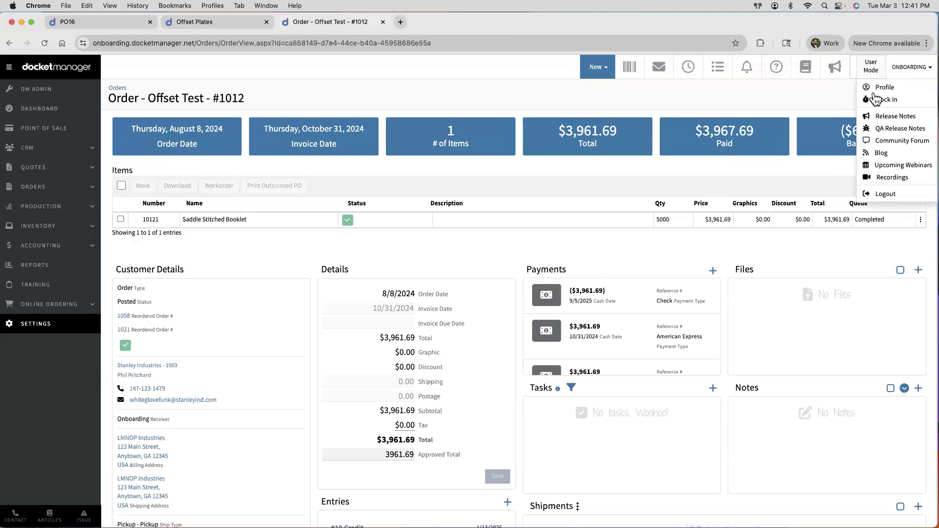
pyautogui.moveTo(901, 98)
pyautogui.click(869, 223)
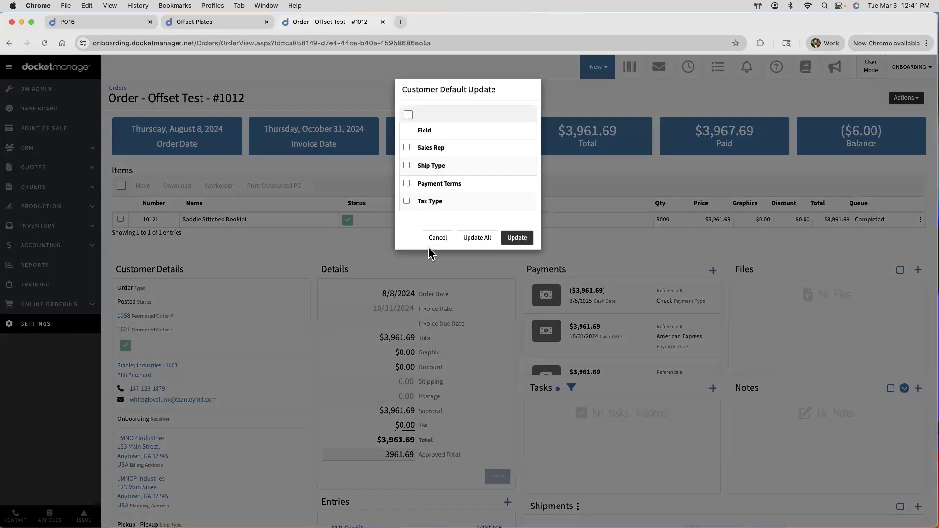
pyautogui.click(479, 238)
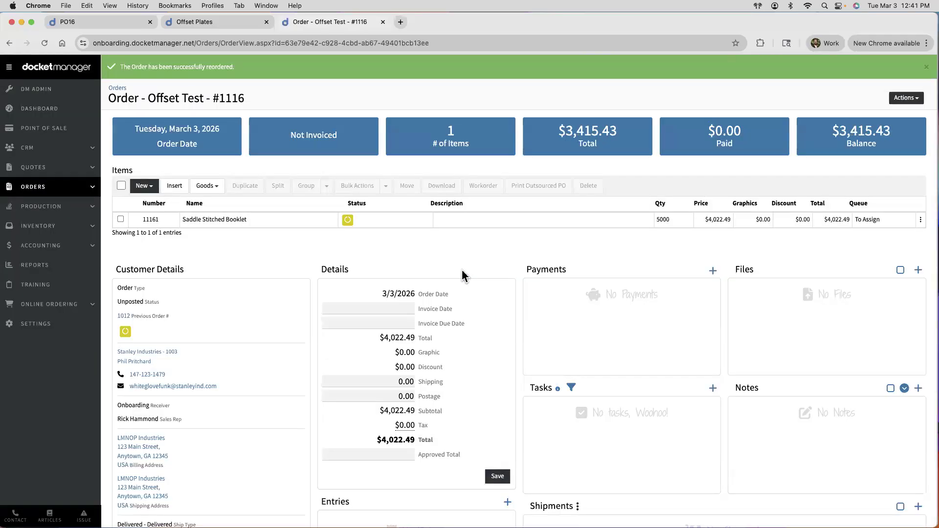
# Open the Saddle Stitched Booklet item of the new order and check its Offset Plates department item
pyautogui.click(167, 221)
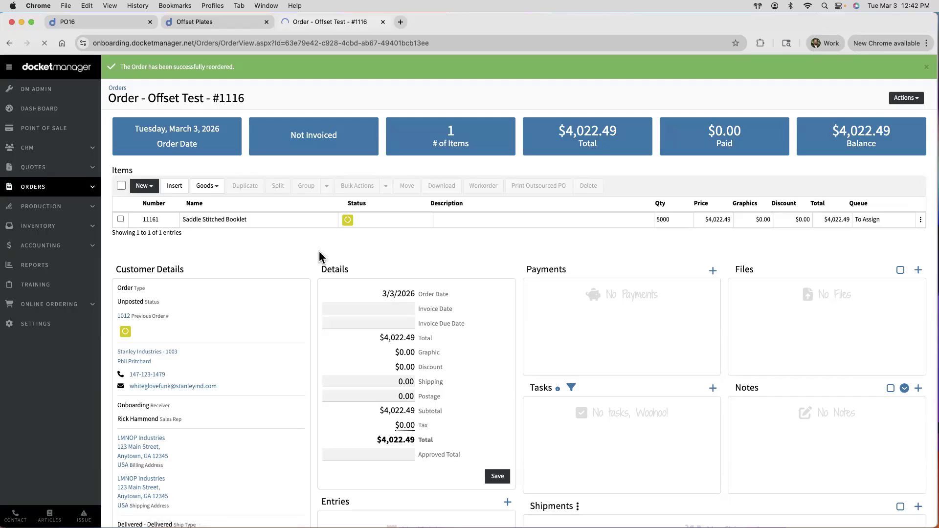
pyautogui.scroll(-5, 752, 359)
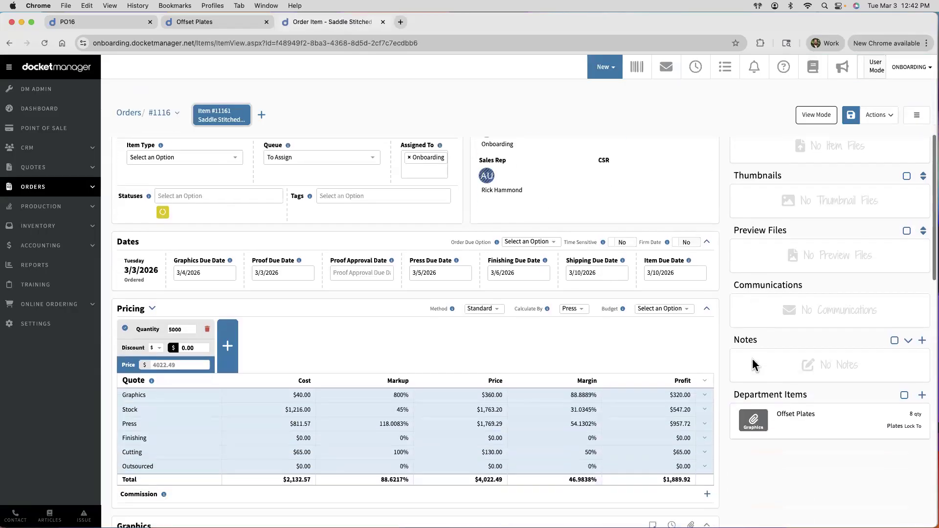
pyautogui.scroll(-1, 752, 366)
pyautogui.moveTo(797, 394)
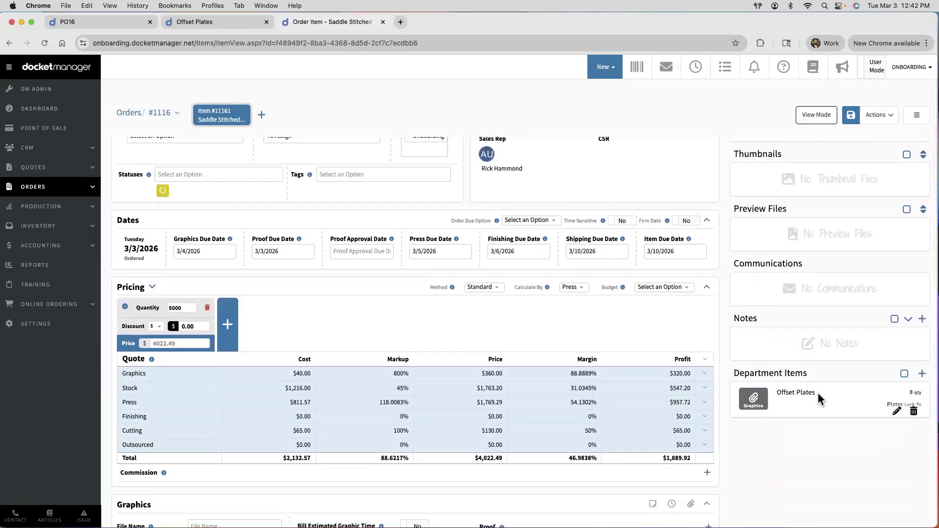
pyautogui.tripleClick(792, 394)
# Examine the item's graphics, stock and press sections to compare the press plate counts with the Offset Plates quantity
pyautogui.scroll(-6, 791, 391)
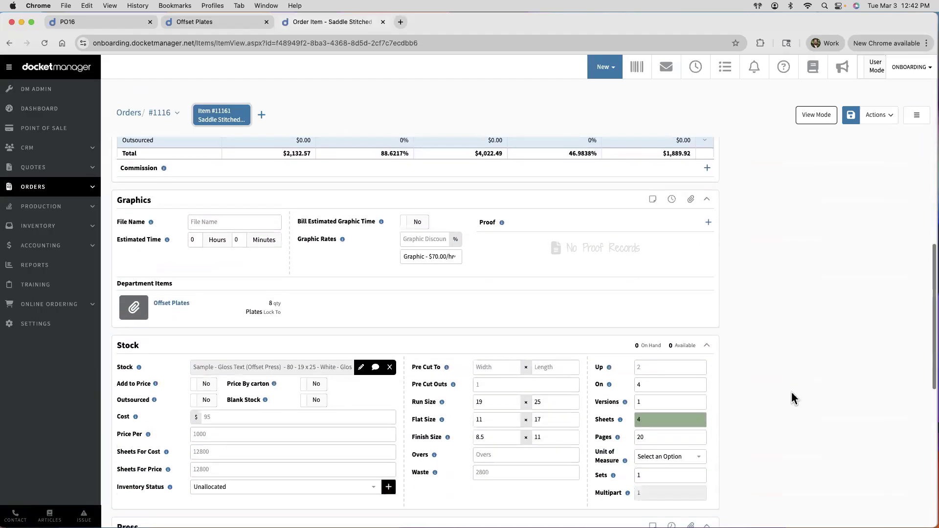
pyautogui.scroll(-1, 792, 391)
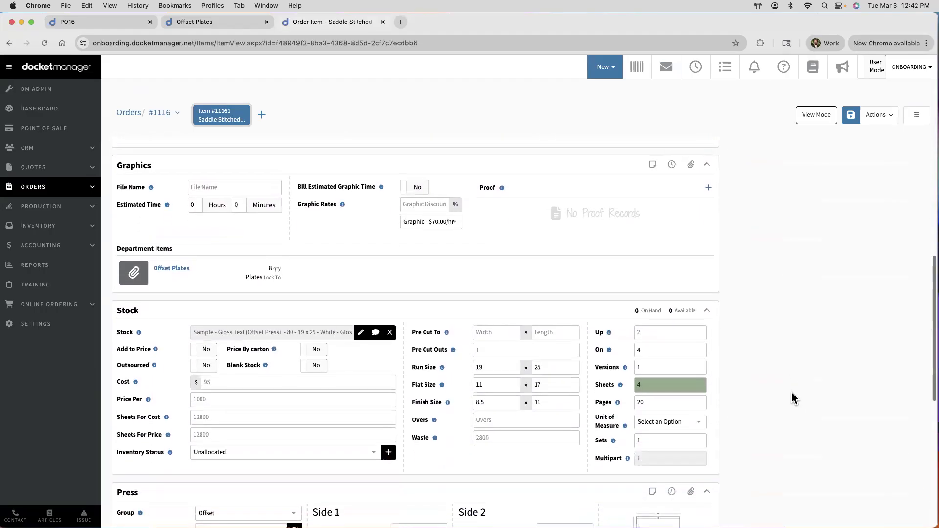
pyautogui.scroll(-3, 792, 391)
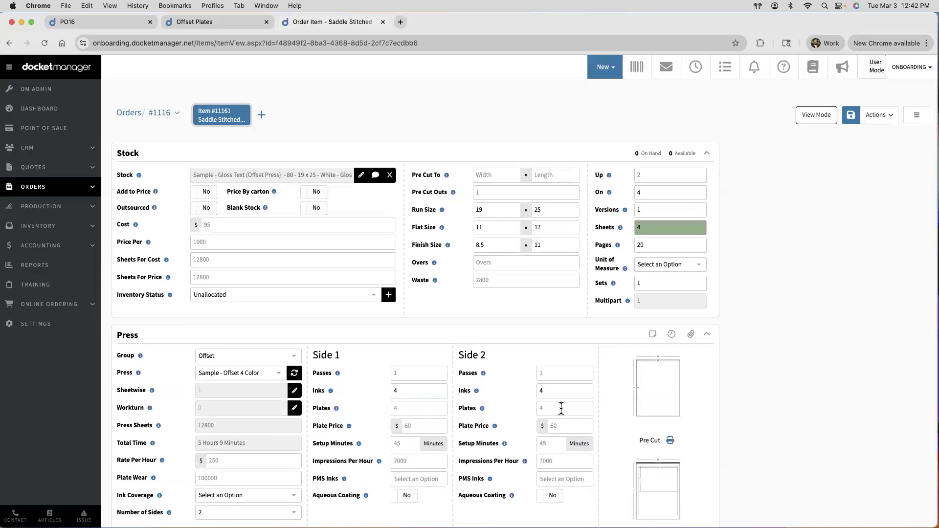
pyautogui.scroll(-2, 754, 397)
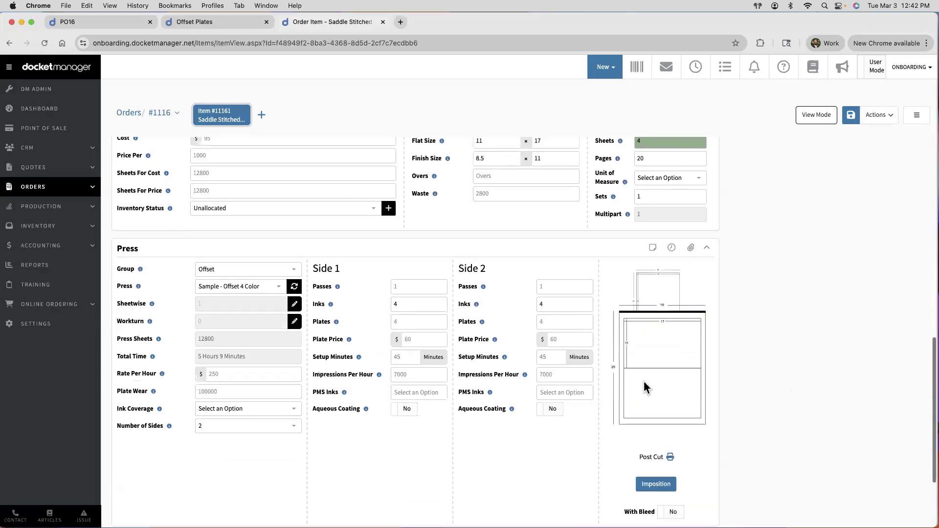
pyautogui.scroll(2, 733, 332)
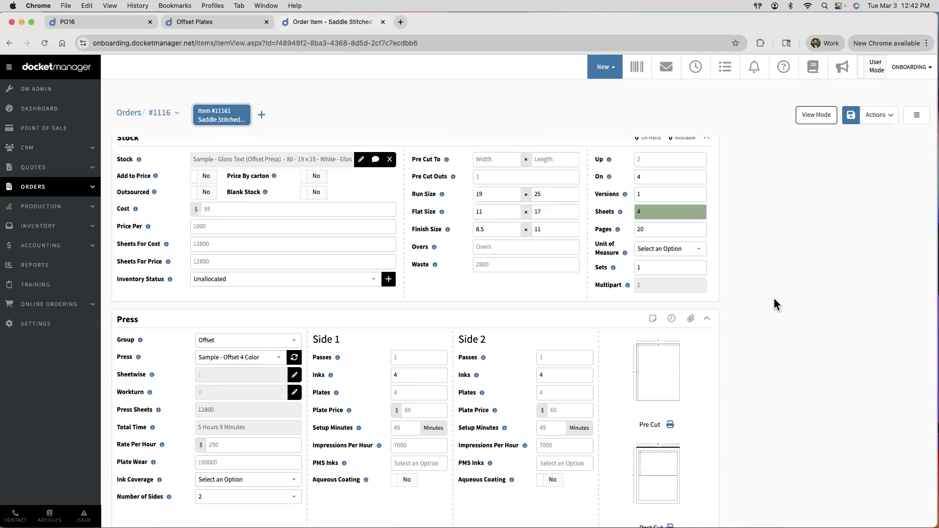
pyautogui.scroll(2, 775, 307)
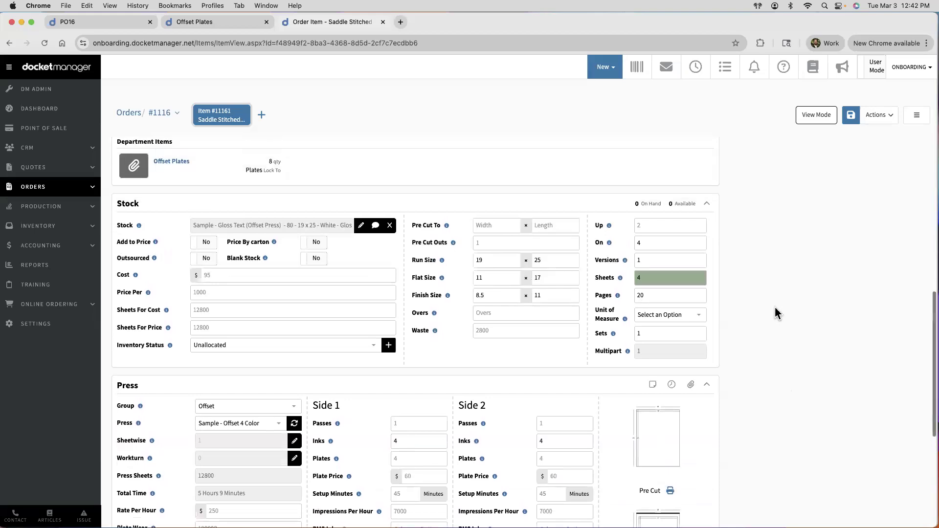
pyautogui.scroll(3, 774, 306)
pyautogui.scroll(-5, 774, 307)
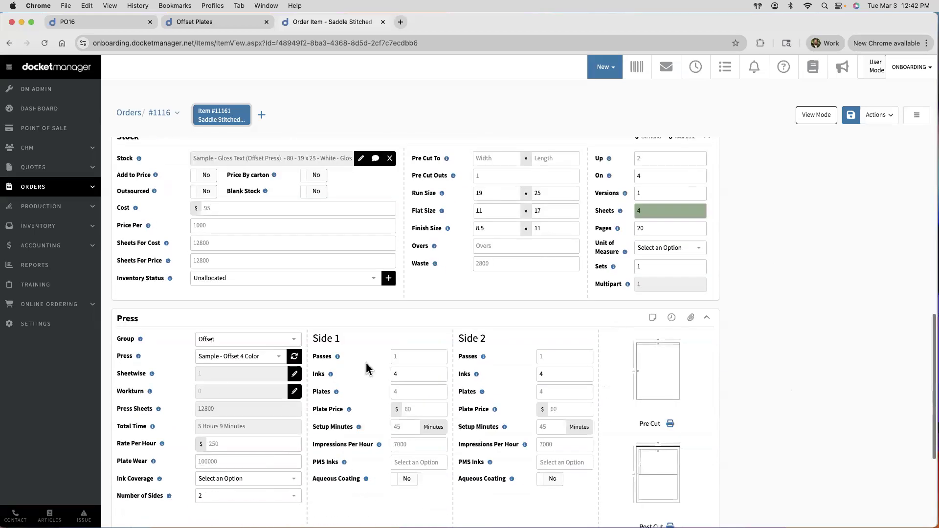
pyautogui.scroll(5, 784, 338)
pyautogui.scroll(5, 784, 339)
pyautogui.scroll(-5, 784, 339)
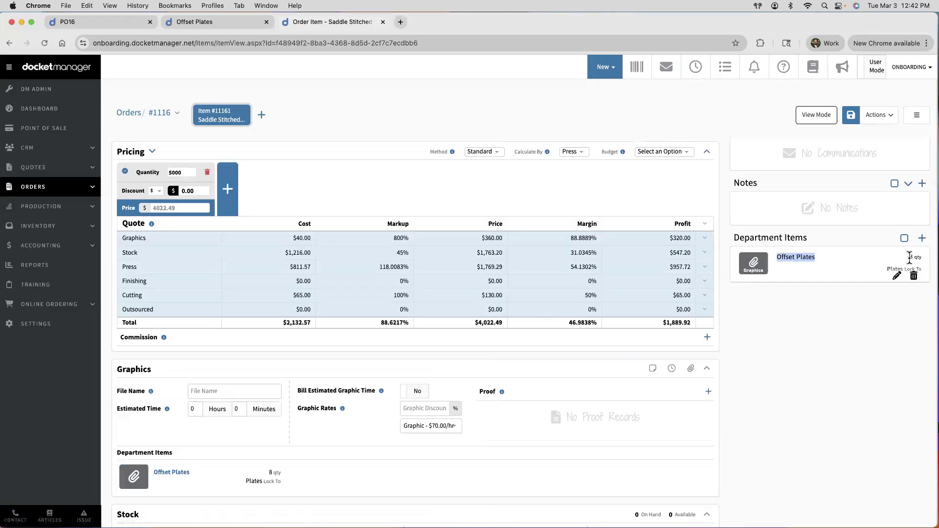
pyautogui.click(873, 324)
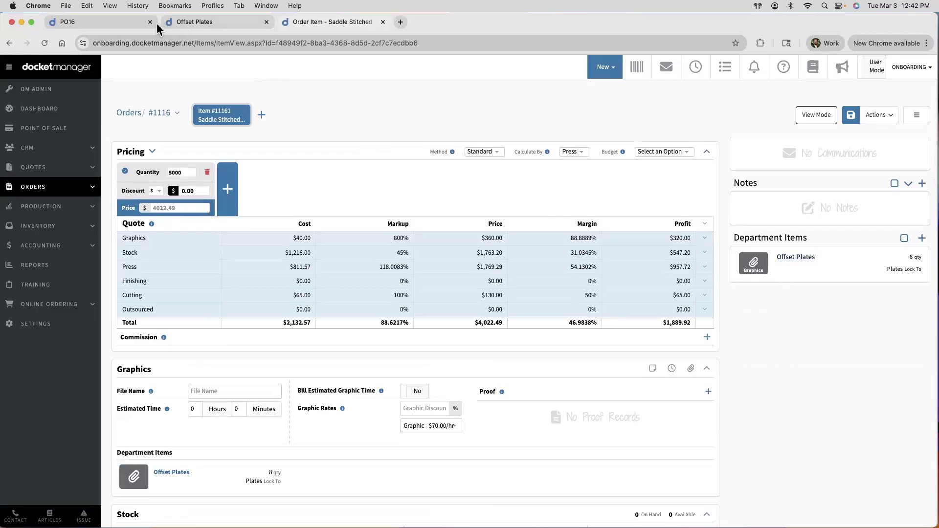
# Open the Offset Plates department item settings in a new browser tab, examine its lock-to and pricing settings, and close that tab
pyautogui.click(194, 22)
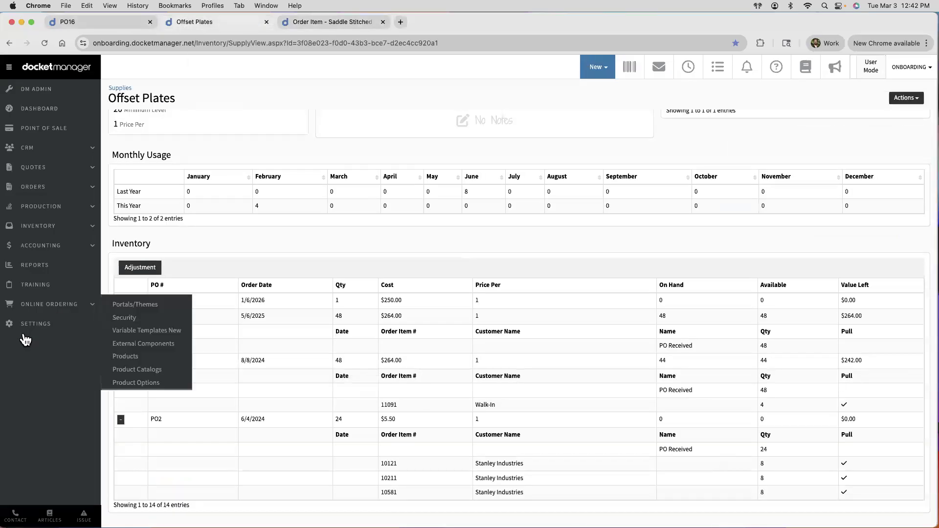
pyautogui.keyDown('super'); pyautogui.click(24, 332); pyautogui.keyUp('super')
pyautogui.click(427, 22)
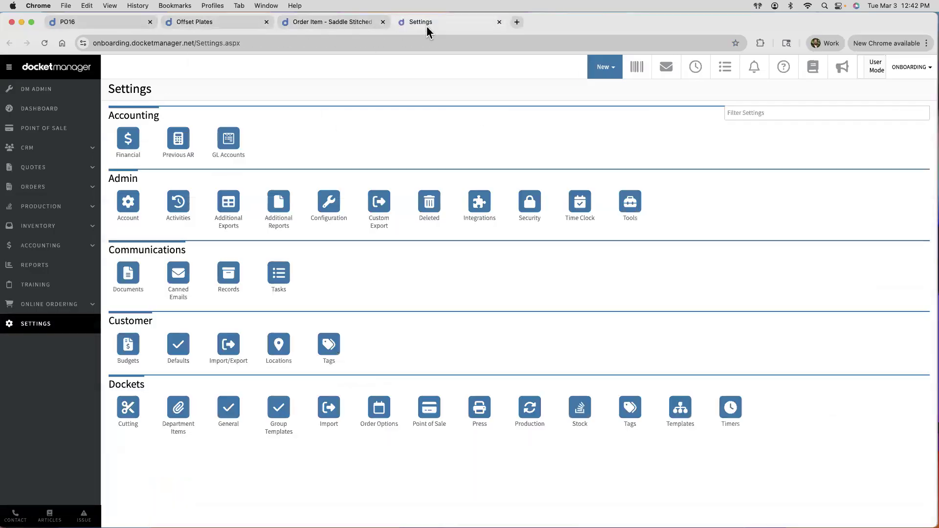
pyautogui.click(177, 406)
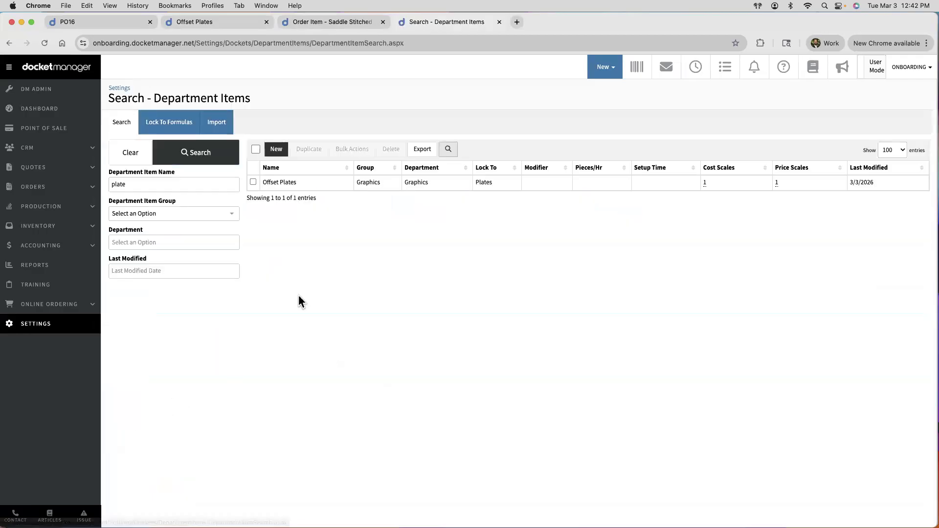
pyautogui.click(299, 184)
pyautogui.scroll(-3, 373, 345)
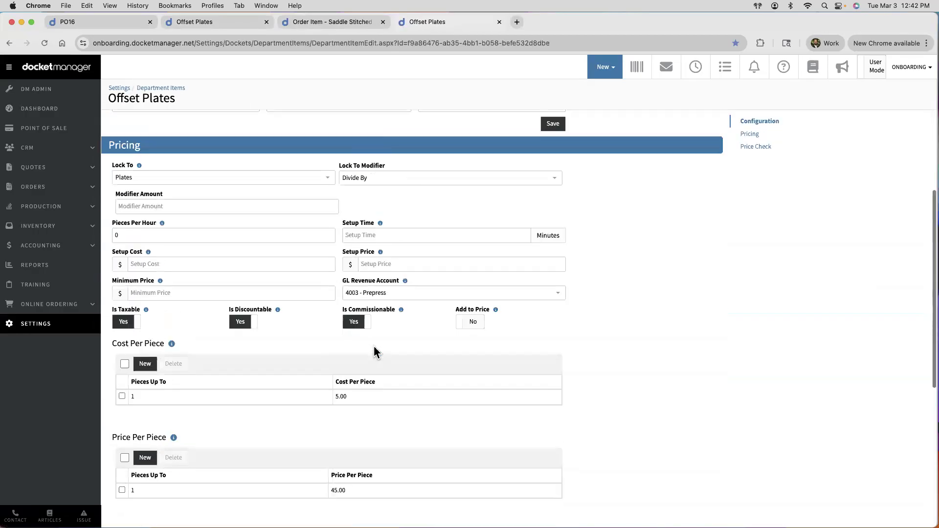
pyautogui.scroll(-3, 374, 345)
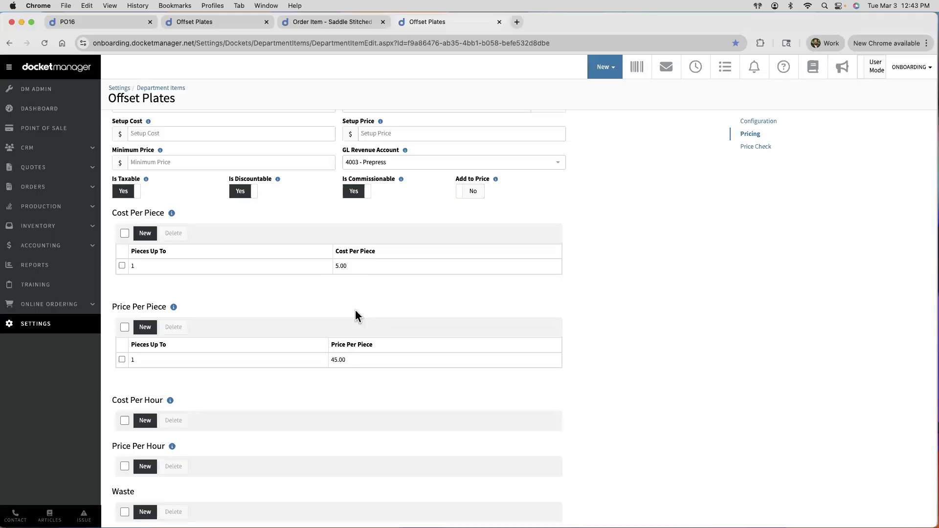
pyautogui.click(499, 21)
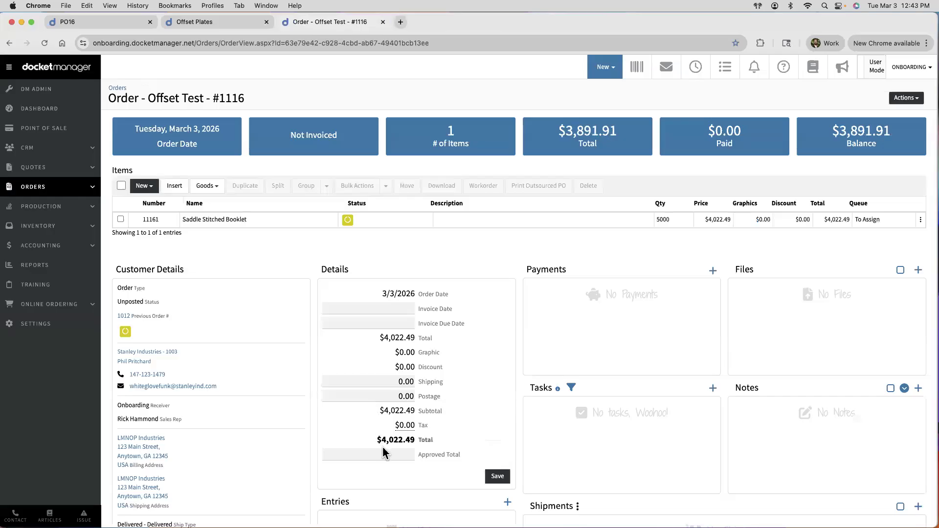
# Set the Approved Total of order #1116 to 4022.49, save the order details and post the order
pyautogui.click(383, 449)
pyautogui.write('4022.49')
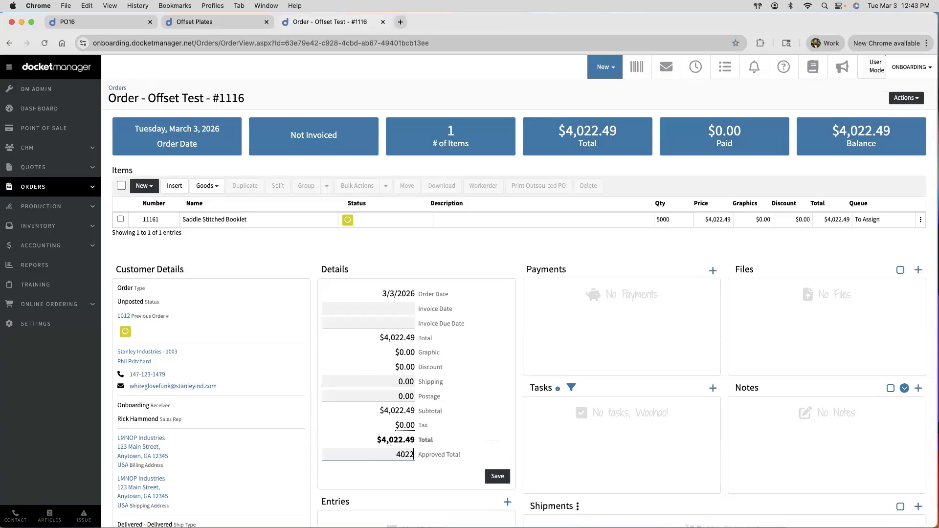
pyautogui.click(496, 477)
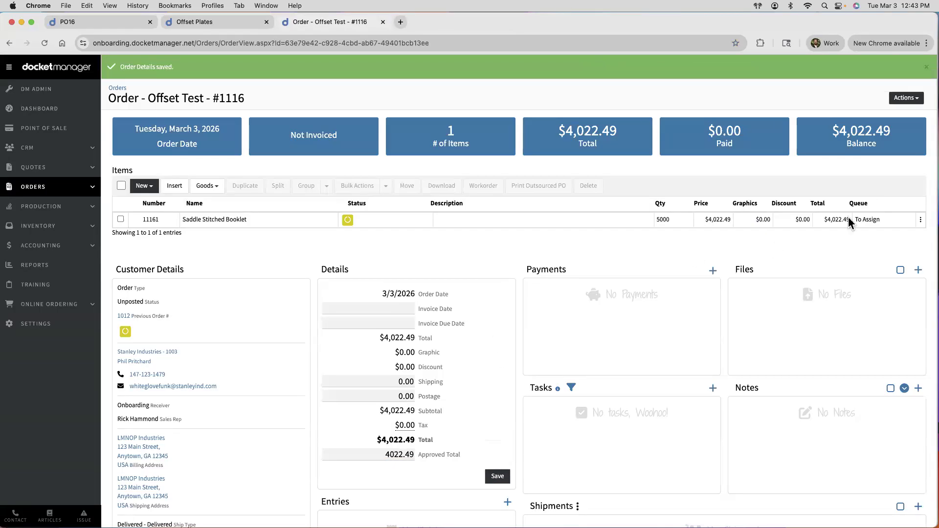
pyautogui.click(906, 98)
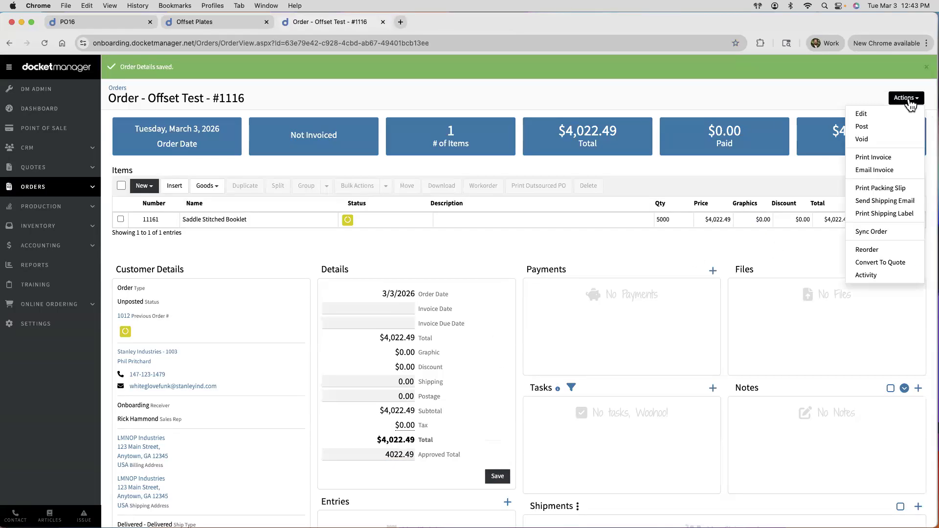
pyautogui.click(886, 129)
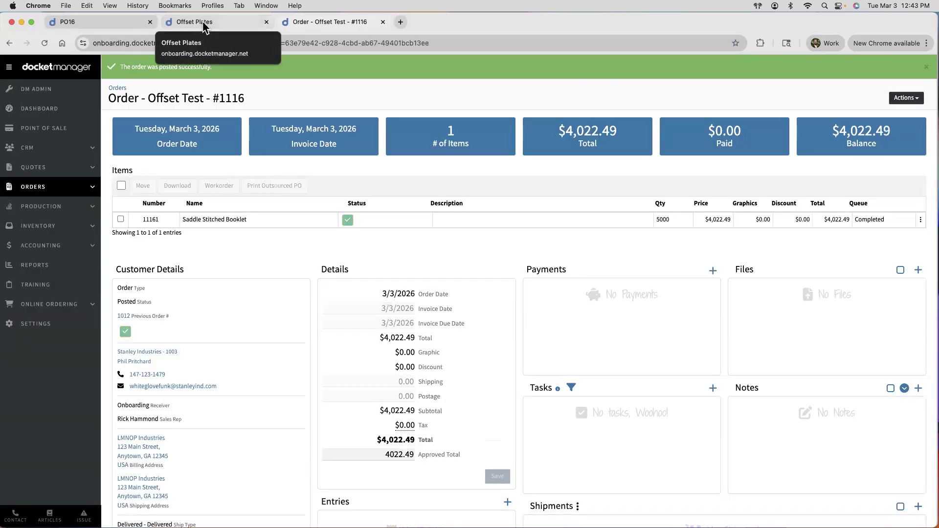
# Reload the Offset Plates supply page and expand inventory entries PO16, PO6 and PO3 to check the plates pulled by the posted order
pyautogui.click(205, 27)
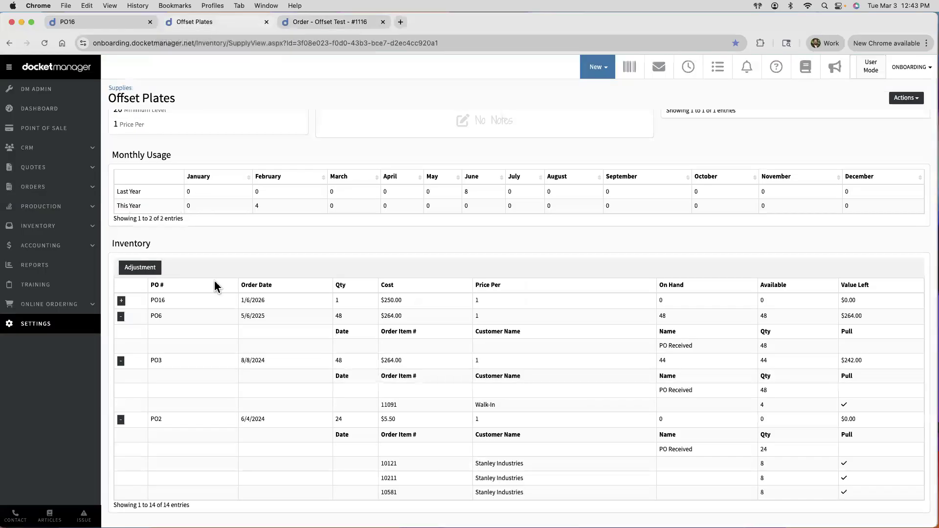
pyautogui.click(199, 50)
pyautogui.press('Return')
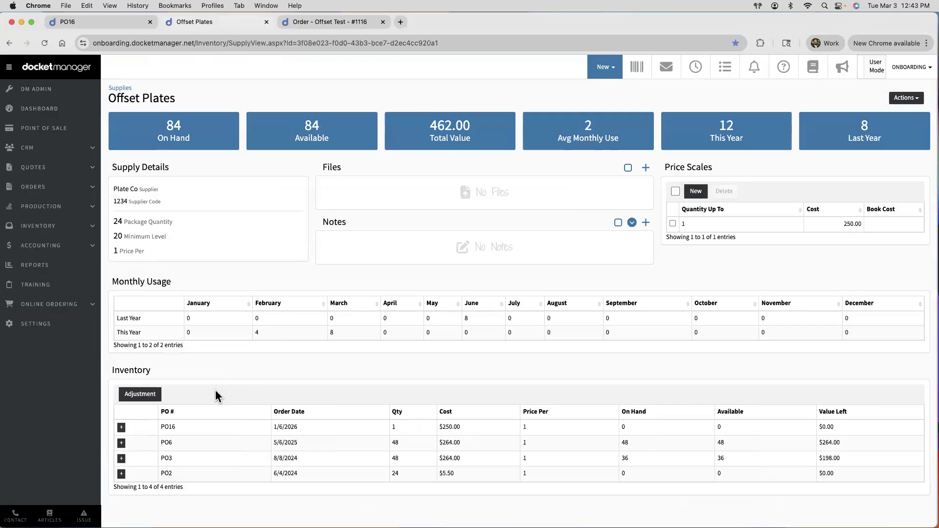
pyautogui.click(122, 427)
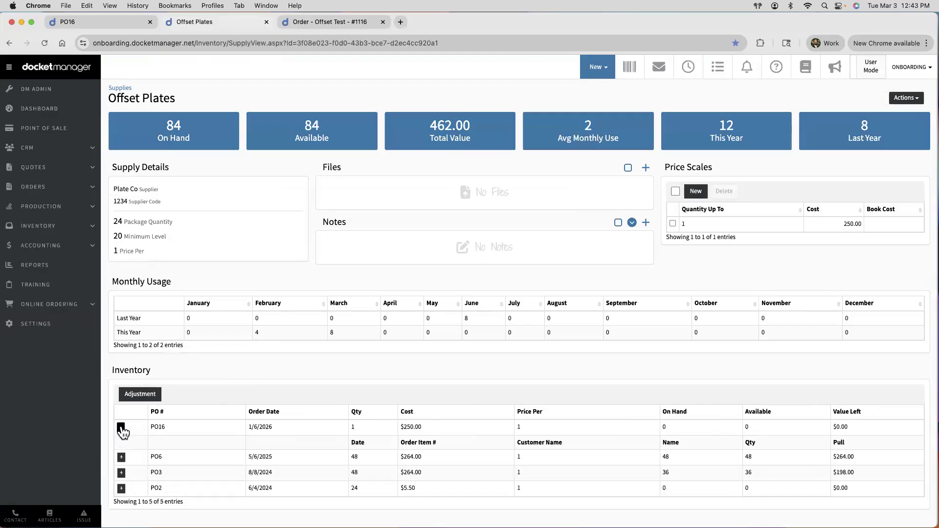
pyautogui.click(122, 457)
pyautogui.scroll(-1, 120, 455)
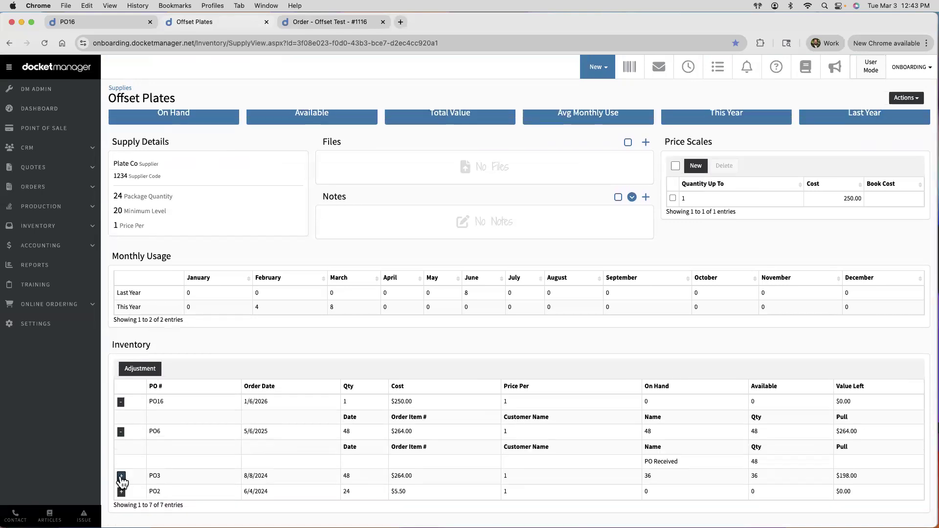
pyautogui.click(121, 469)
pyautogui.scroll(-2, 137, 470)
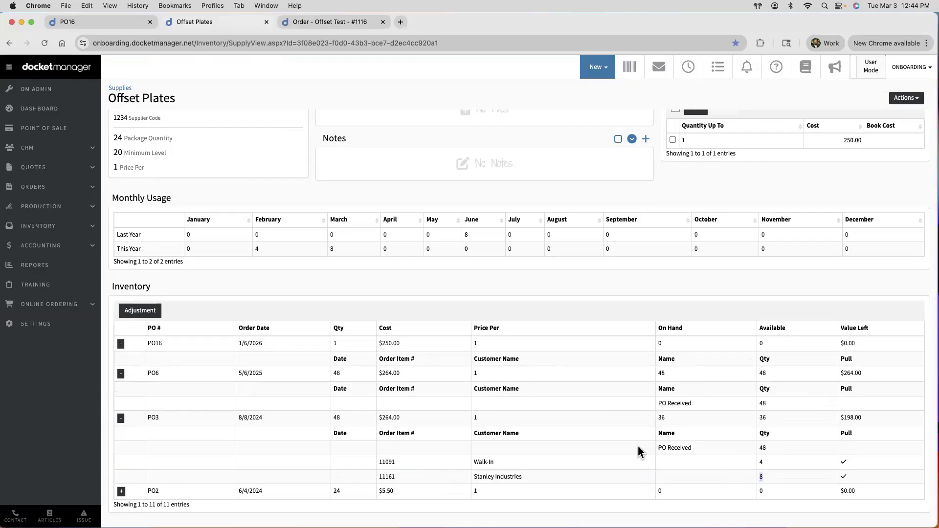
pyautogui.click(408, 293)
pyautogui.scroll(3, 401, 294)
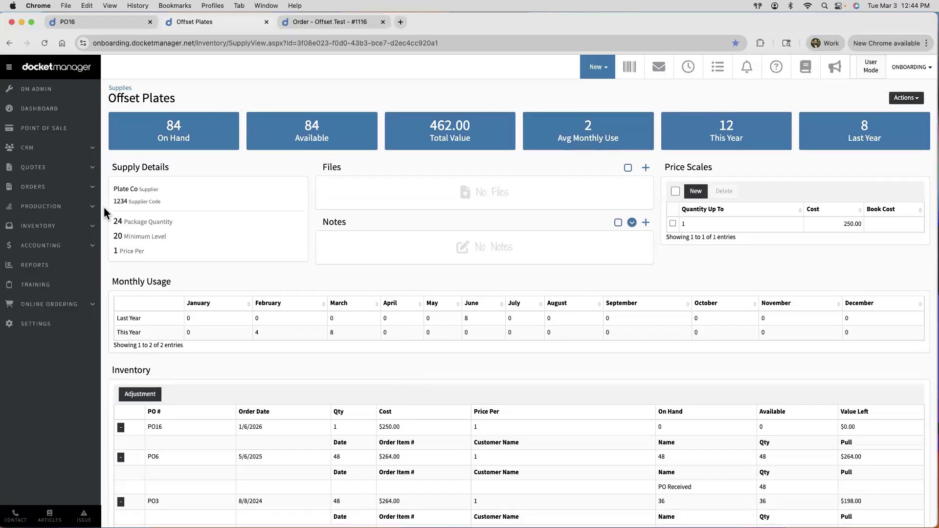
# Open pending purchase order PO16 from the inventory's PO list and delete its Offset Plates supply line
pyautogui.moveTo(25, 228)
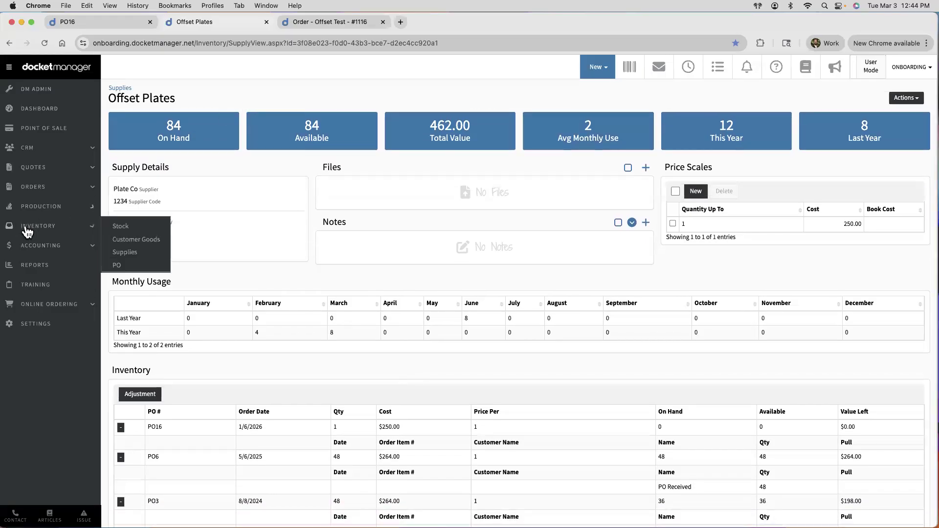
pyautogui.click(117, 266)
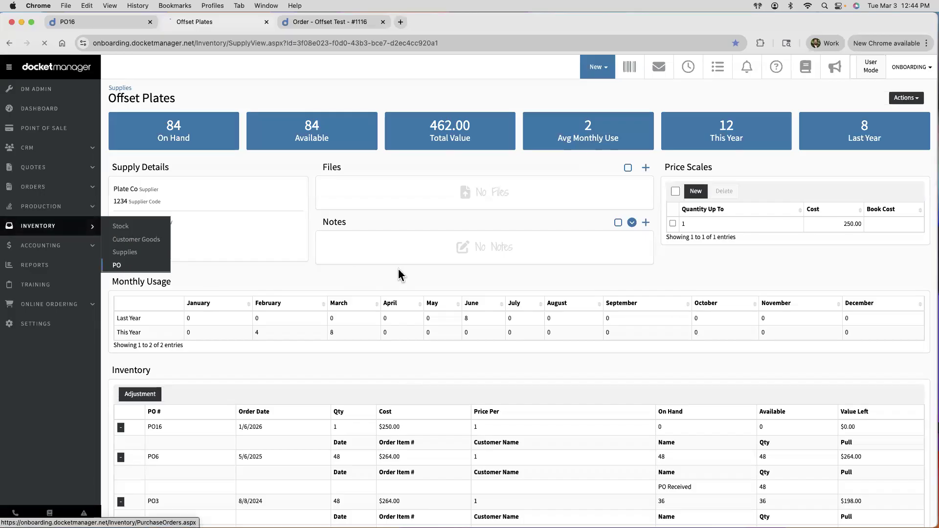
pyautogui.click(150, 22)
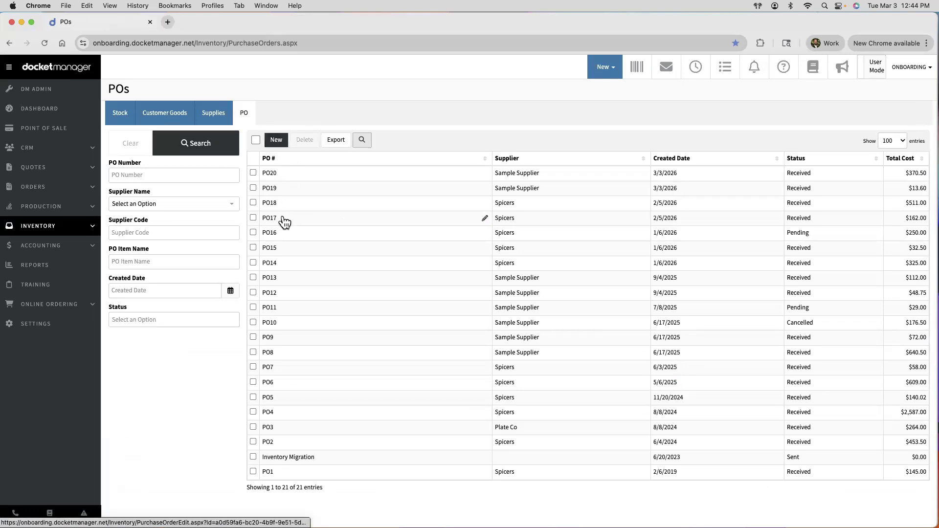
pyautogui.click(306, 239)
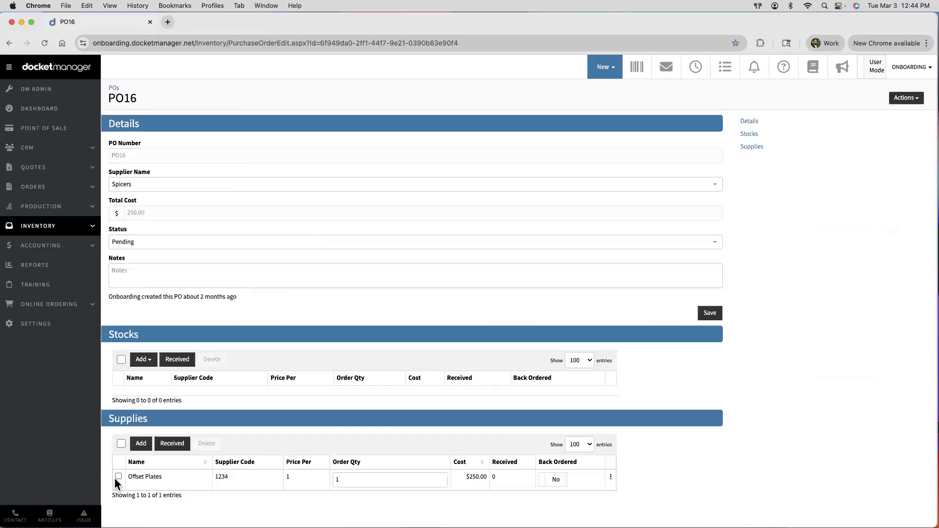
pyautogui.click(147, 484)
pyautogui.click(207, 443)
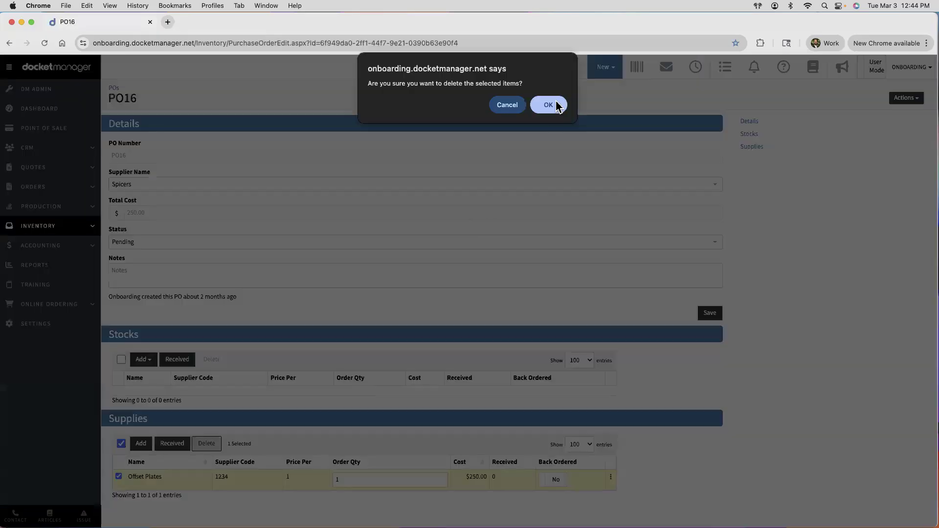
pyautogui.click(549, 105)
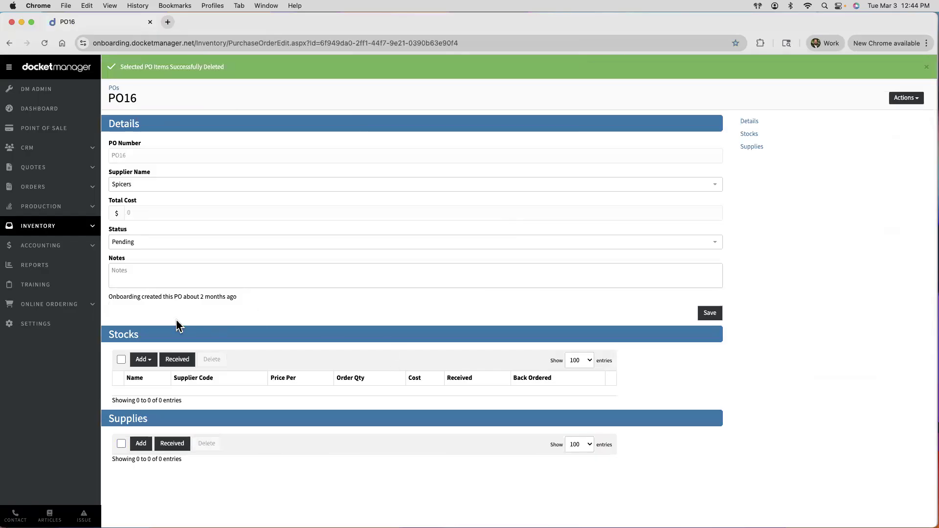
# Add the stocks 100# Silk Text 13 x 19 White Silk and 120# Gloss Cover 12 x 18 White Gloss to PO16
pyautogui.click(145, 361)
pyautogui.click(142, 374)
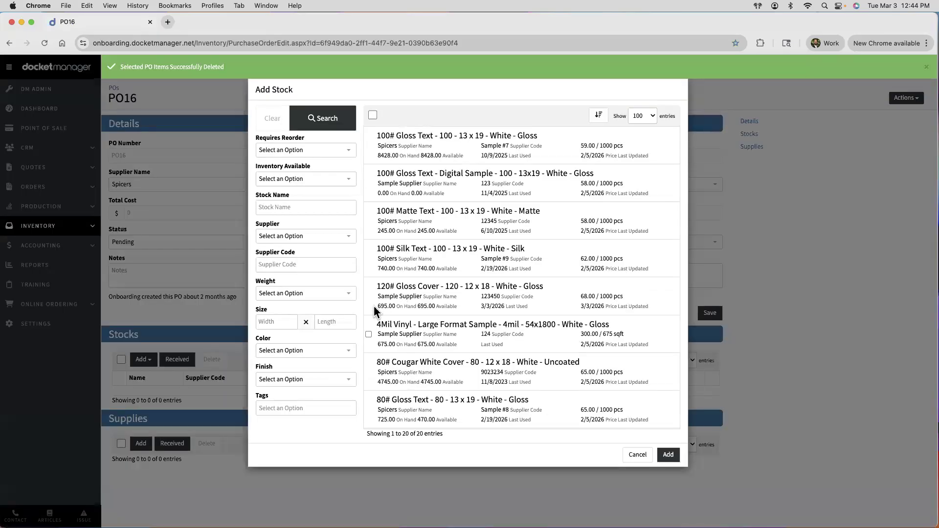
pyautogui.click(369, 296)
pyautogui.click(369, 258)
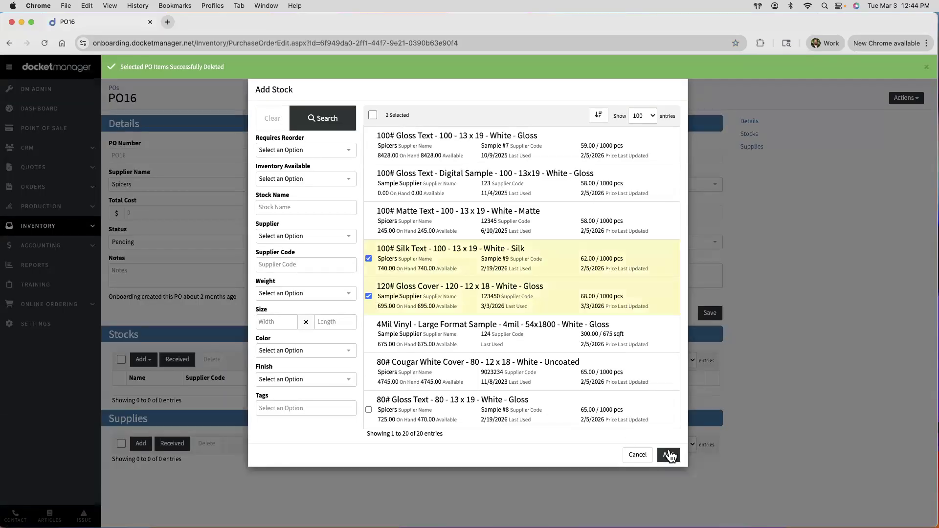
pyautogui.click(666, 455)
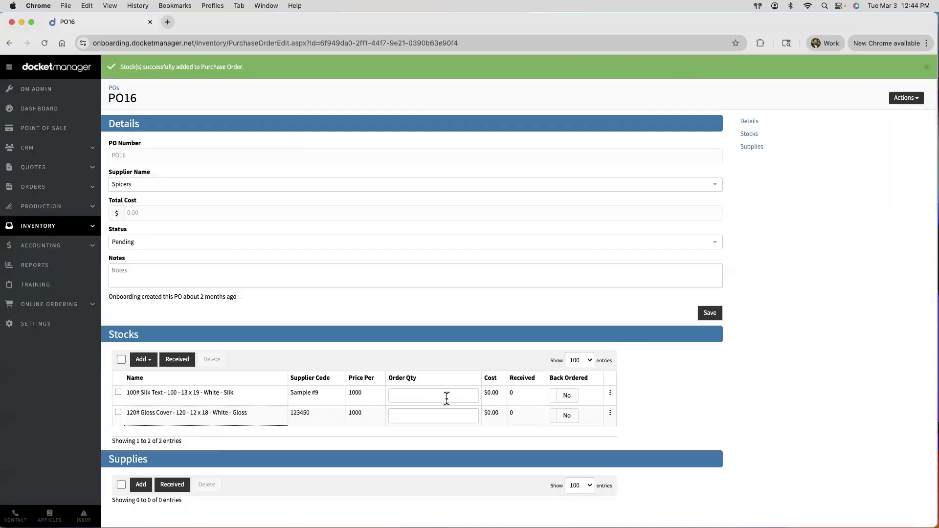
# Set the order quantities to 4000 for the 100# Silk Text and 500 for the 120# Gloss Cover
pyautogui.click(445, 396)
pyautogui.write('4000')
pyautogui.press('Tab')
pyautogui.click(424, 415)
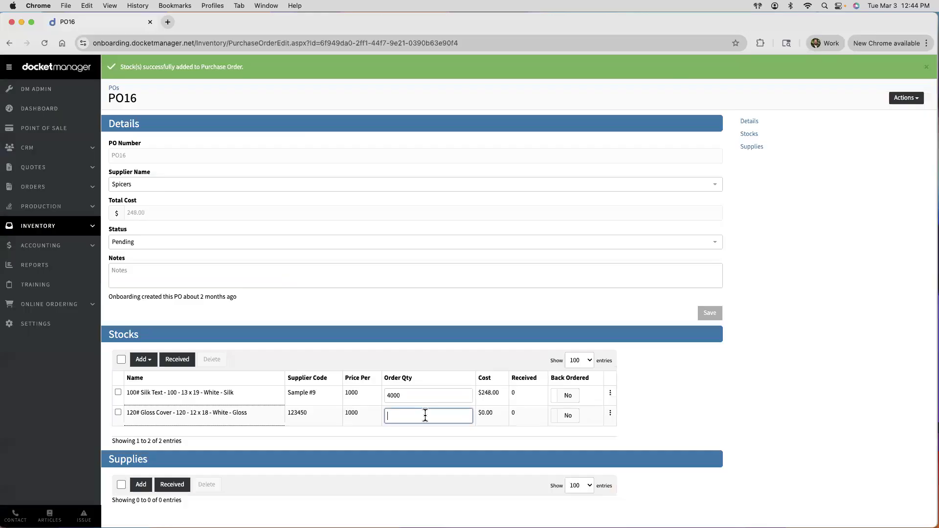
pyautogui.write('500')
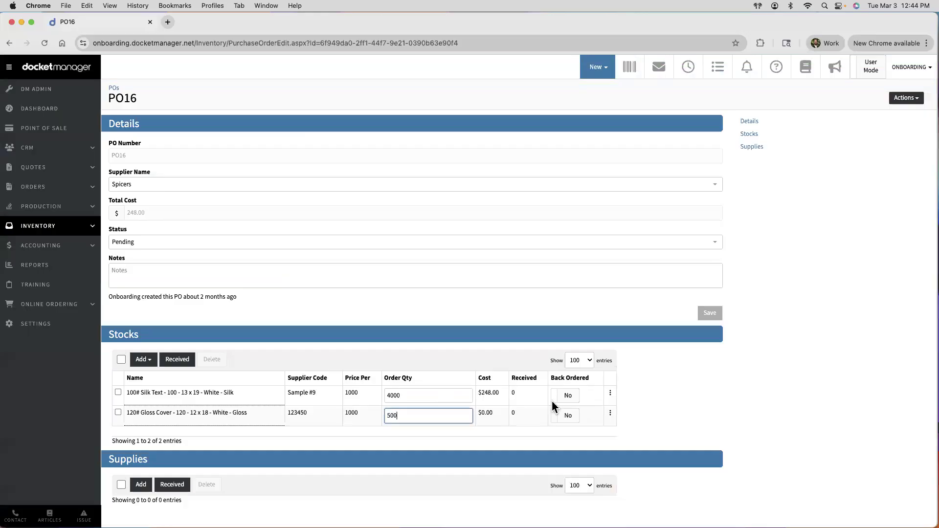
pyautogui.click(662, 409)
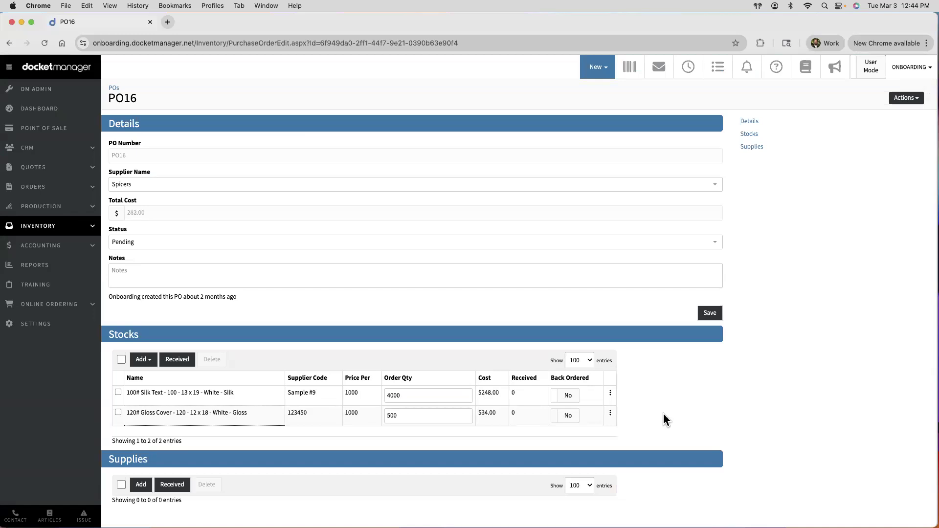
# Examine the options for adding stocks and the unfiltered list of supplies available to the purchase order, without adding anything
pyautogui.click(143, 359)
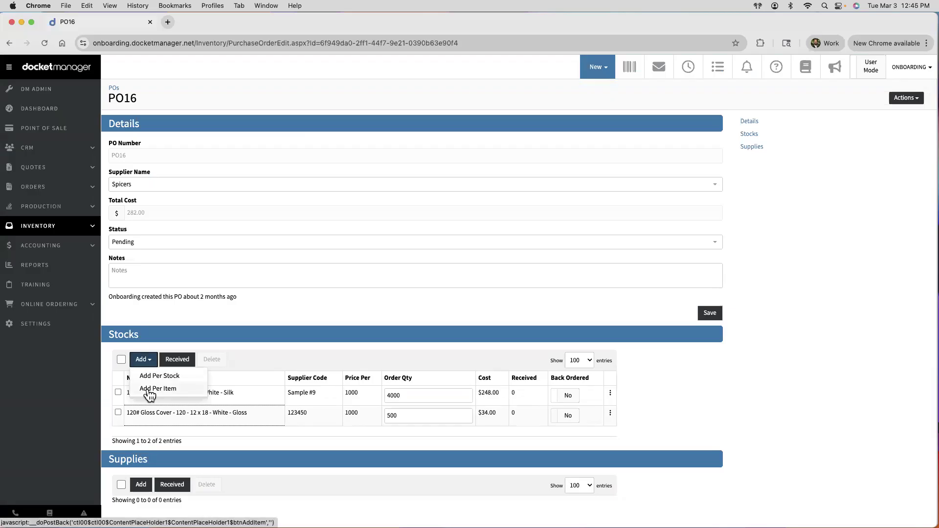
pyautogui.click(285, 363)
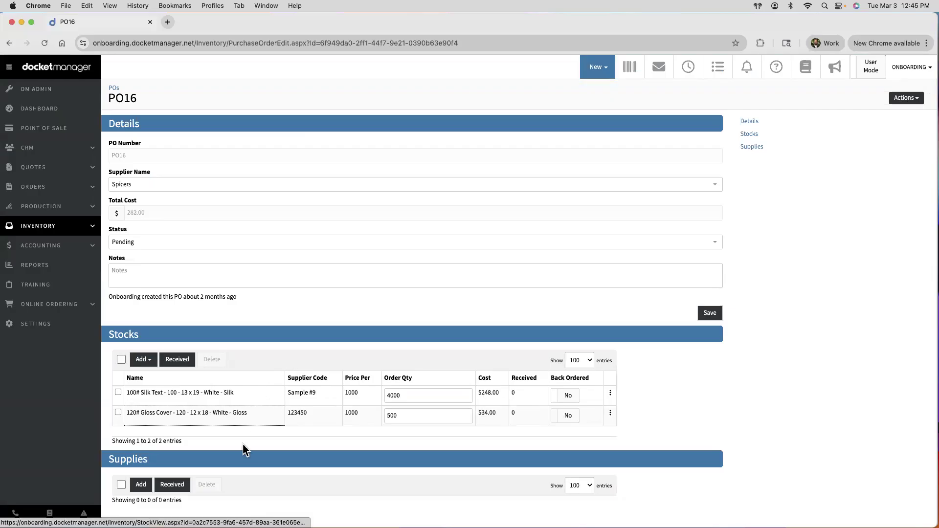
pyautogui.click(141, 489)
pyautogui.click(141, 489)
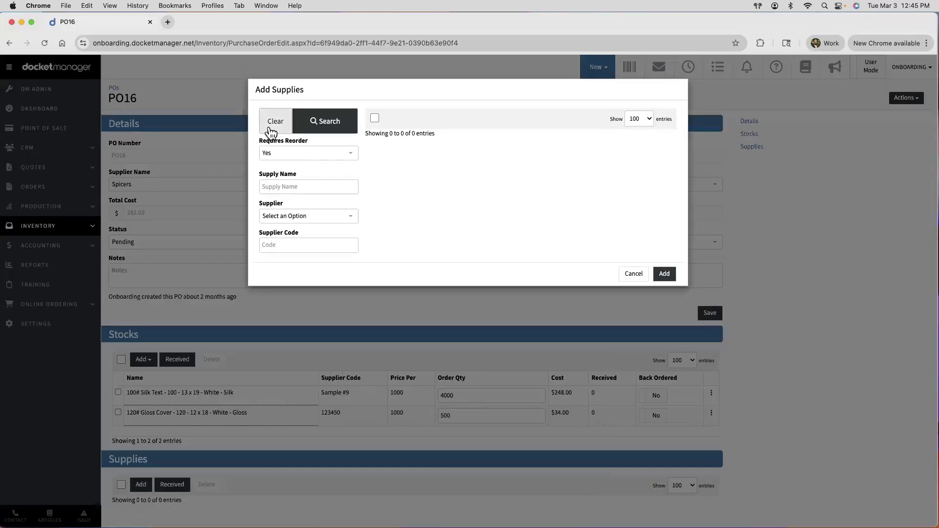
pyautogui.click(269, 126)
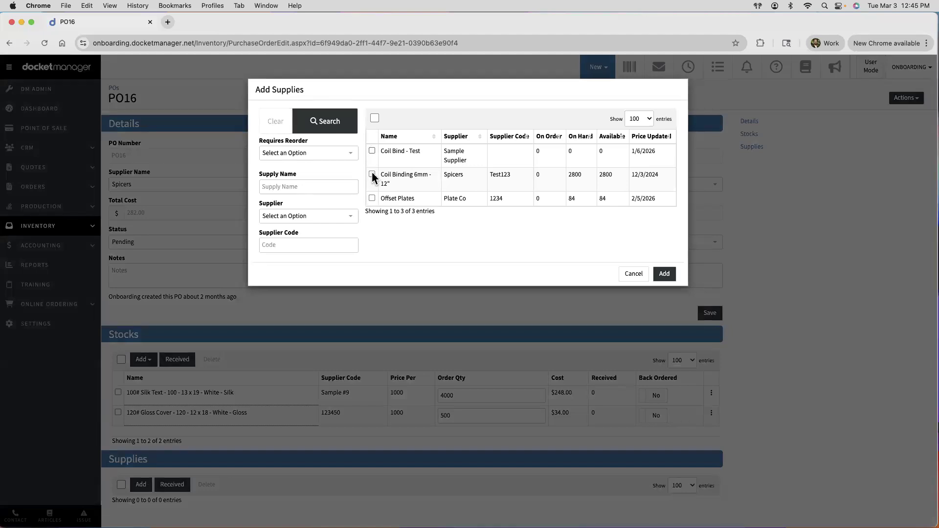
pyautogui.click(643, 278)
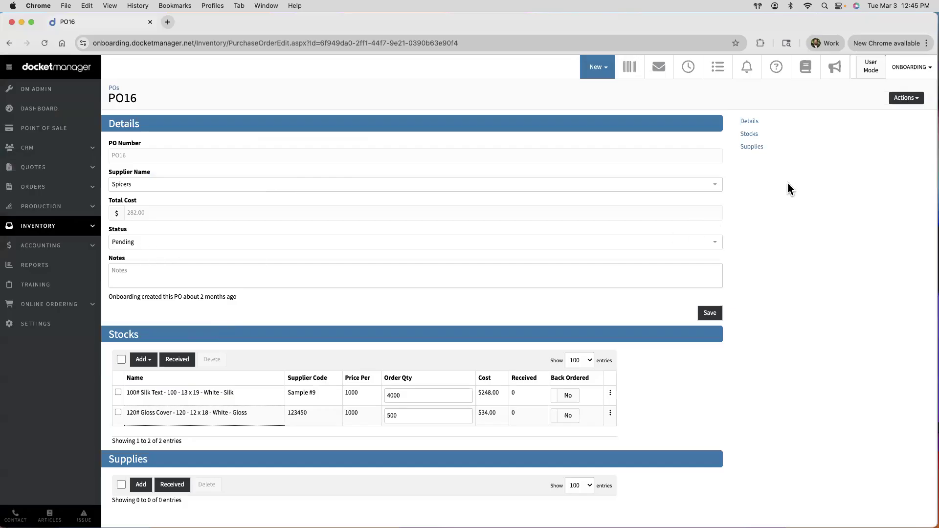
# Check the print and email options of PO16, set its status to Sent and save it
pyautogui.click(907, 98)
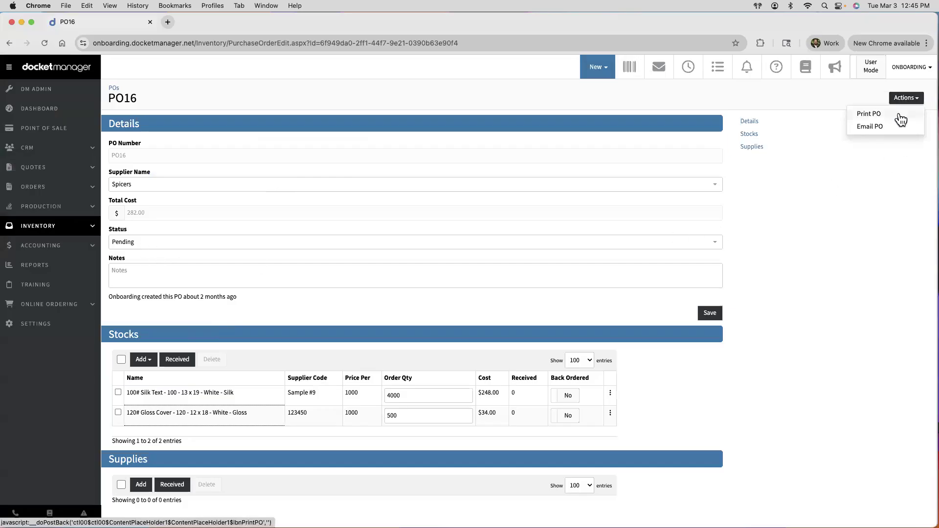
pyautogui.click(779, 234)
pyautogui.click(132, 241)
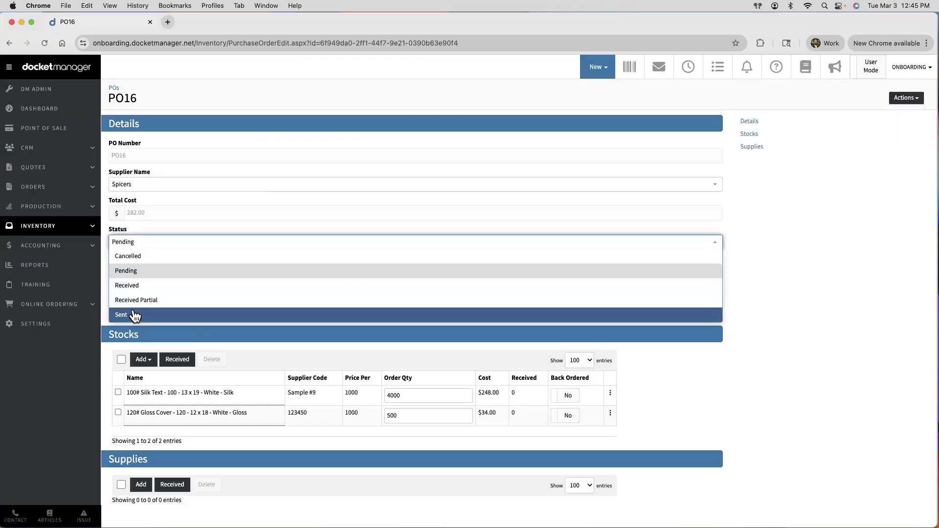
pyautogui.click(128, 314)
pyautogui.click(704, 313)
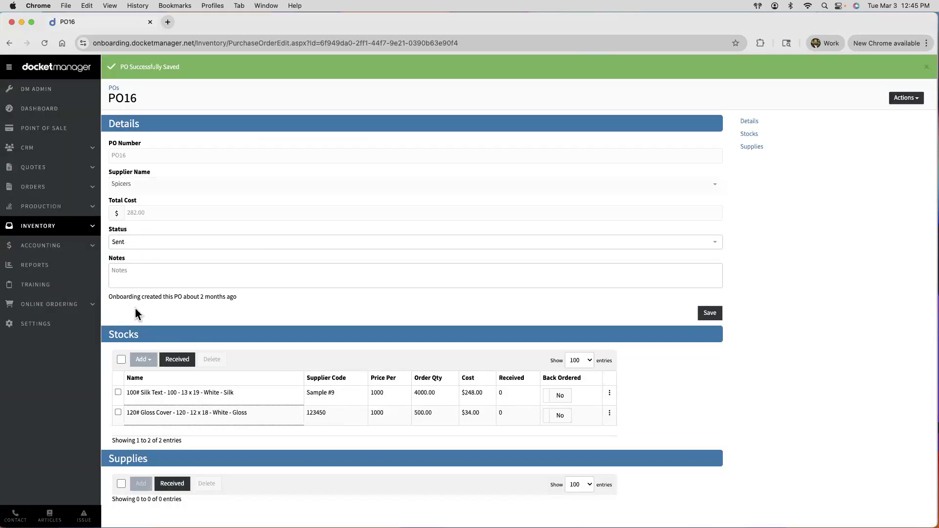
pyautogui.click(122, 358)
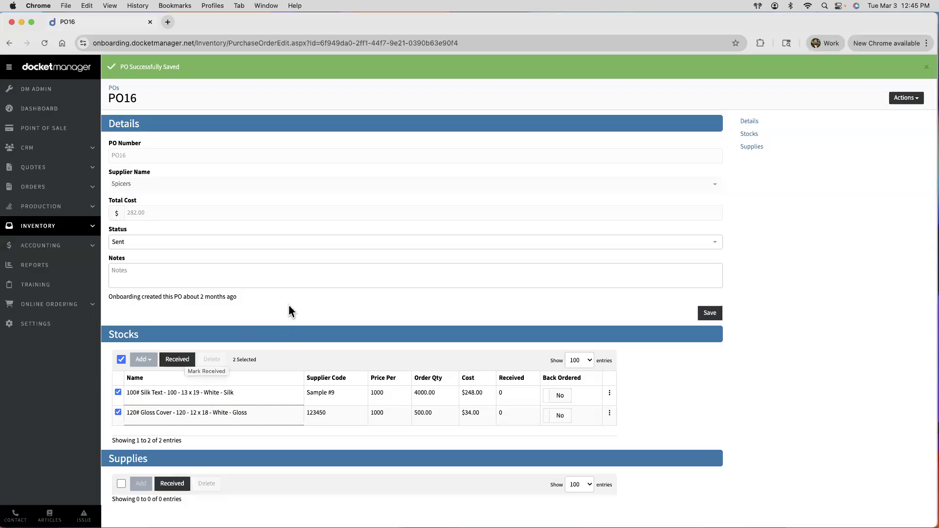
pyautogui.click(121, 360)
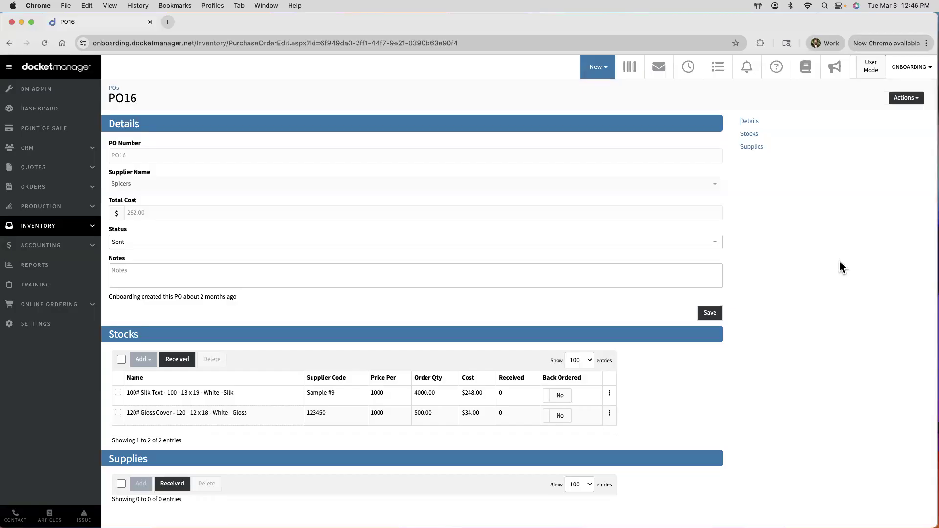
# Open the webinar recordings article from the account options, examine its lists of training topics and close its browser tab
pyautogui.click(901, 68)
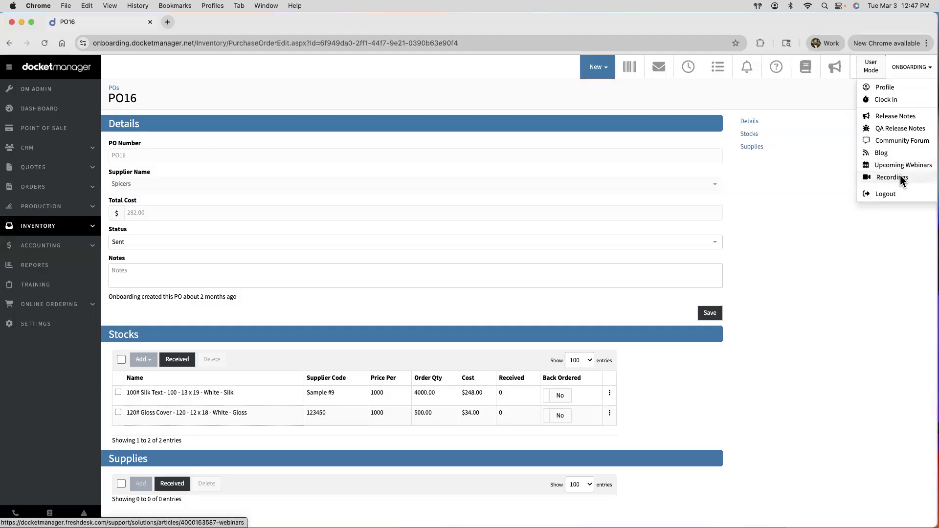
pyautogui.click(903, 180)
pyautogui.scroll(-5, 369, 265)
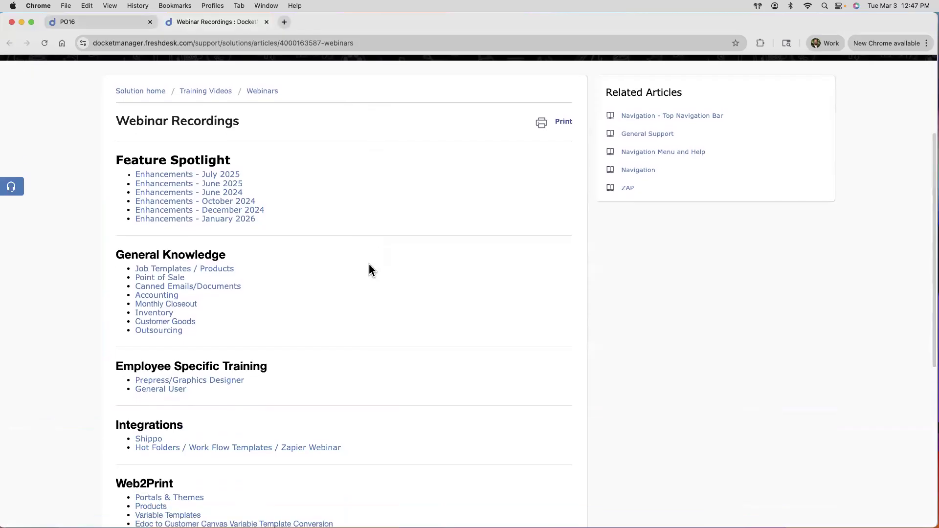
pyautogui.scroll(-1, 369, 265)
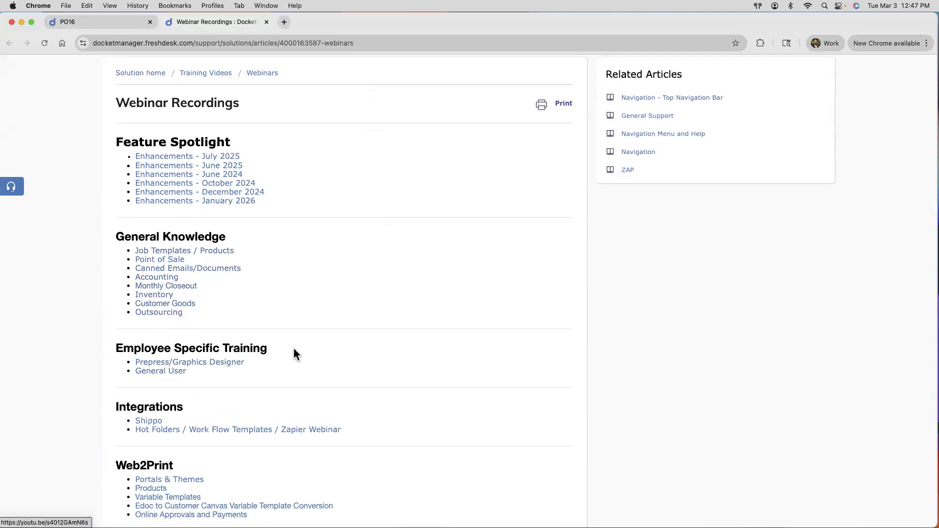
pyautogui.scroll(-1, 323, 315)
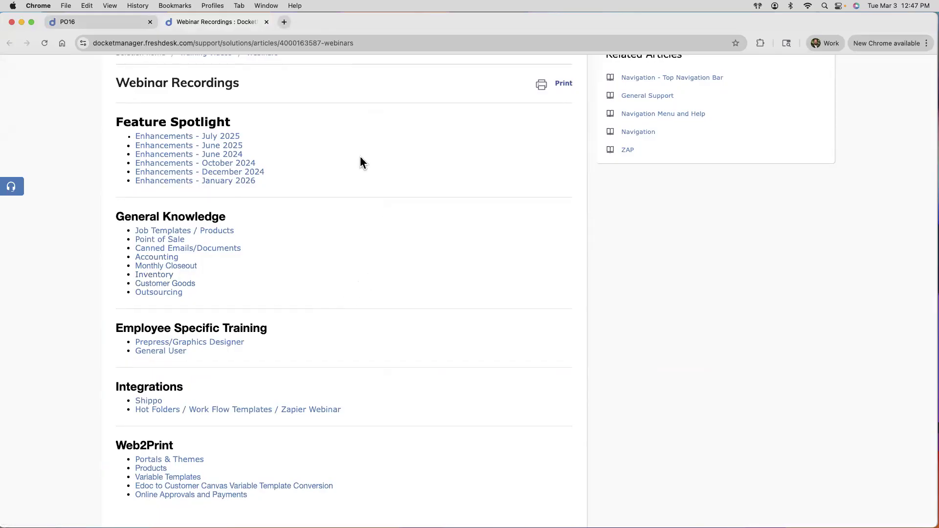
pyautogui.press('super+w')
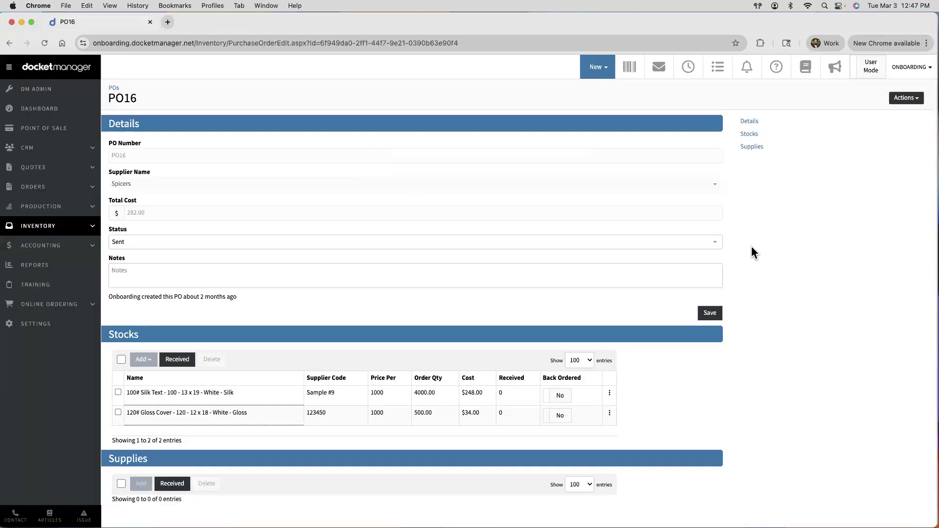